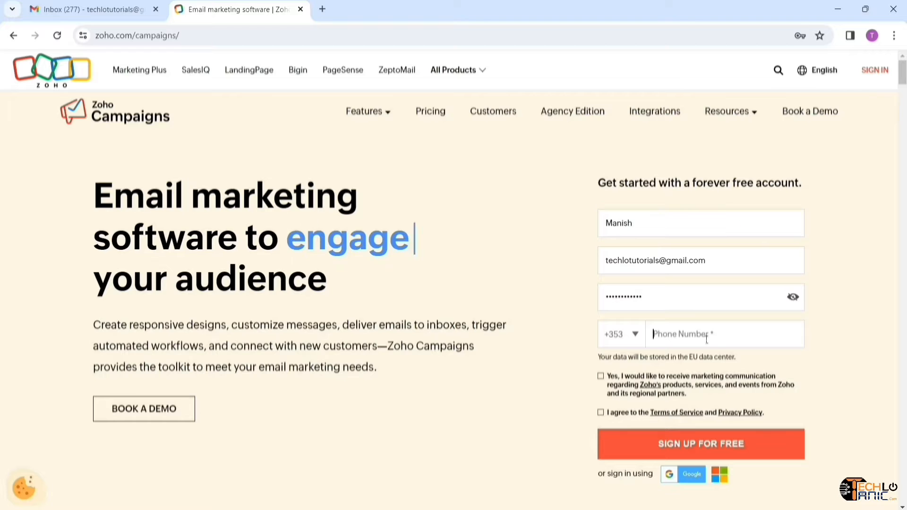
# - Set the phone number's country calling code to India (+91)
pyautogui.click(705, 337)
pyautogui.click(633, 336)
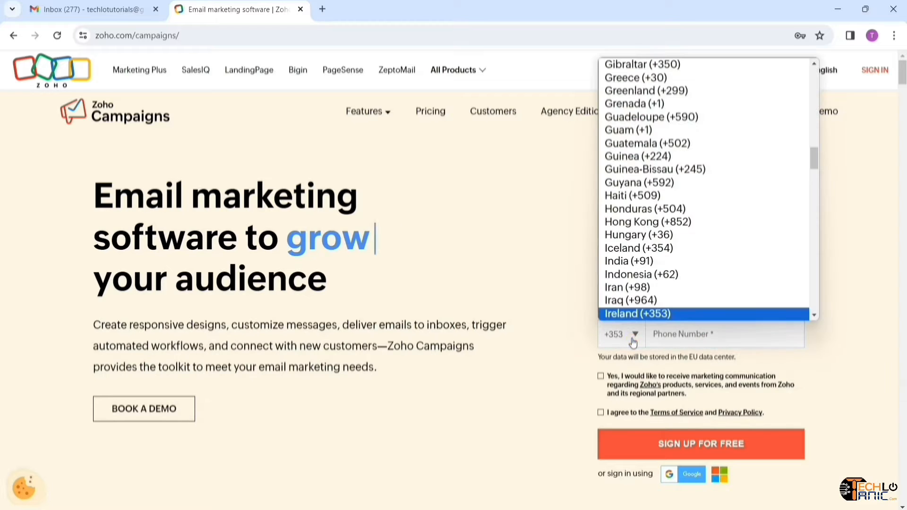
pyautogui.write('in')
pyautogui.press('Return')
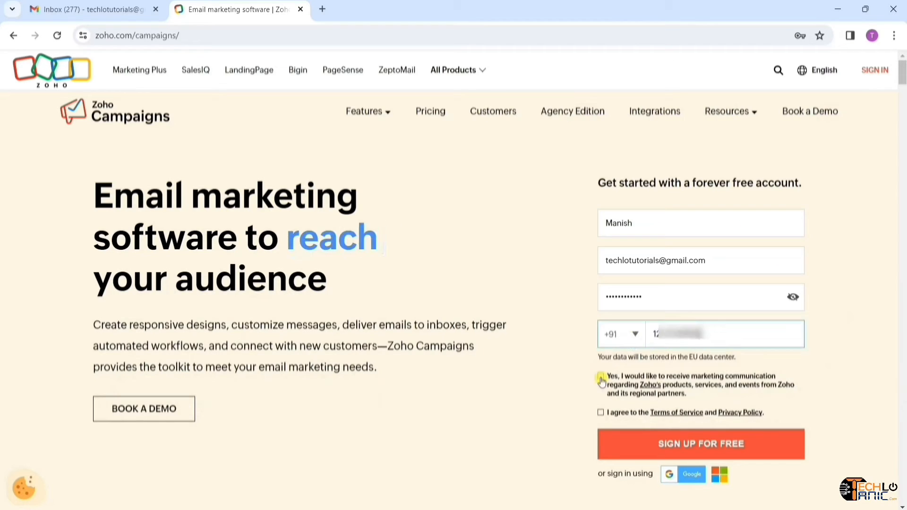
# - Accept the marketing opt-in and Terms of Service, then submit the free sign-up form
pyautogui.click(601, 378)
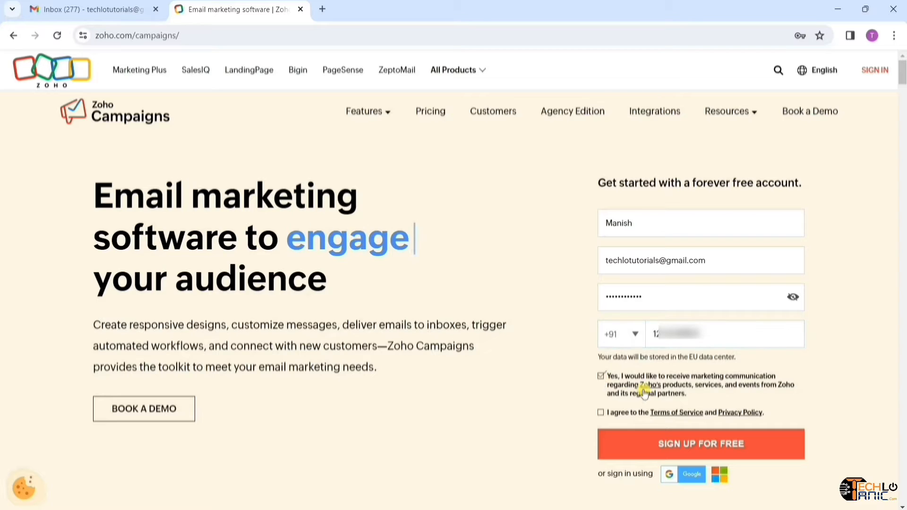
pyautogui.click(600, 414)
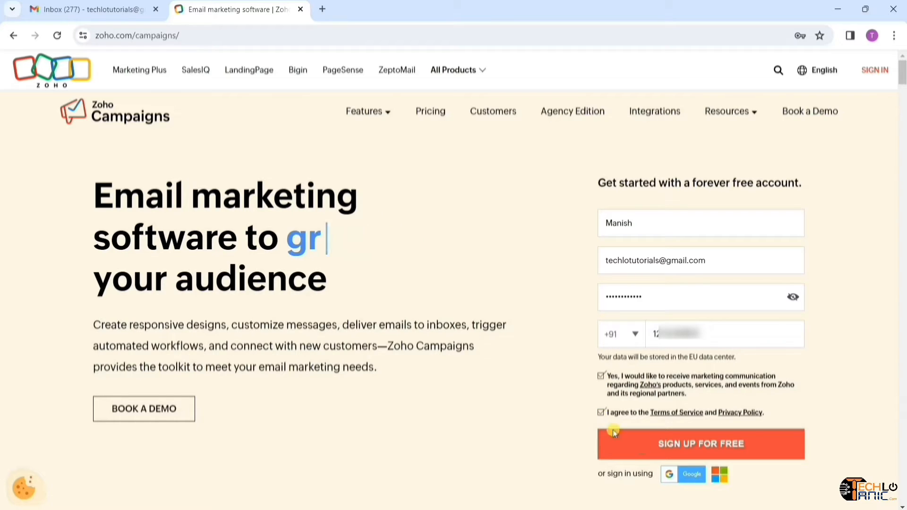
pyautogui.click(716, 458)
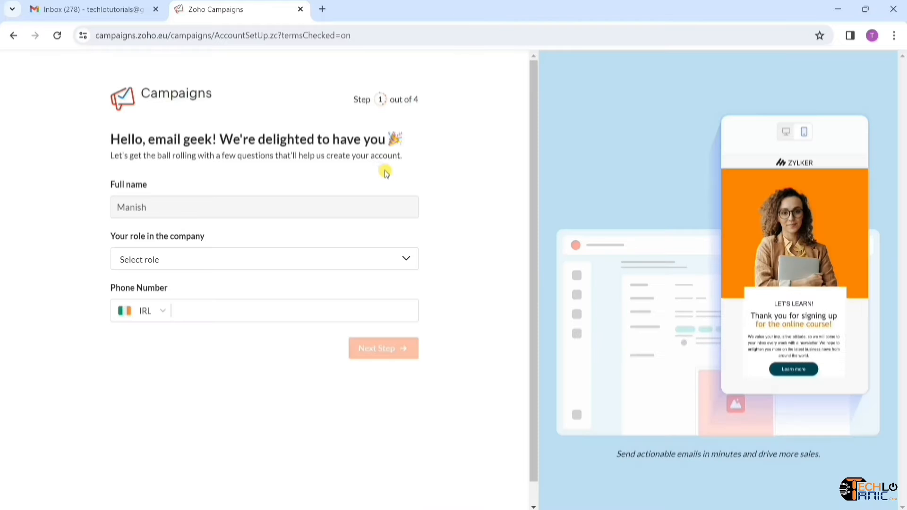
# - Set the role to Marketing Manager and enter the phone number with India as the country
pyautogui.click(251, 268)
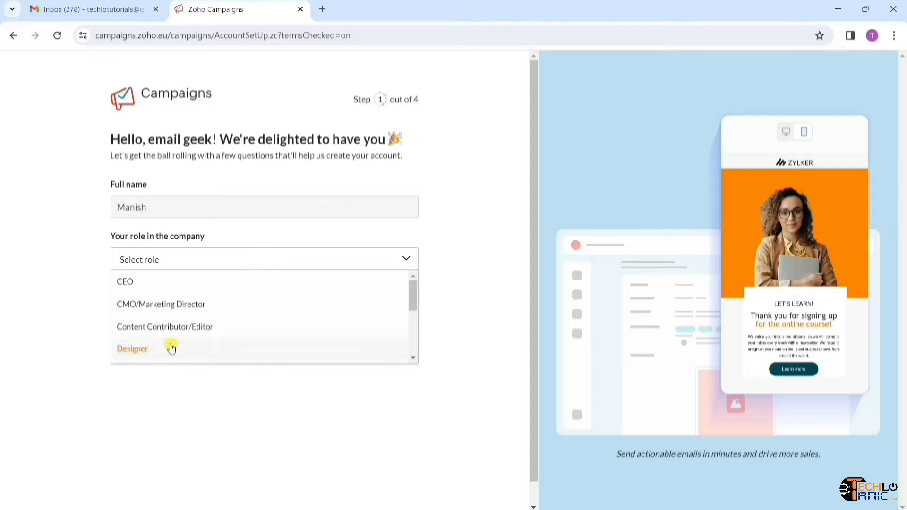
pyautogui.scroll(-2, 171, 347)
pyautogui.scroll(-2, 171, 348)
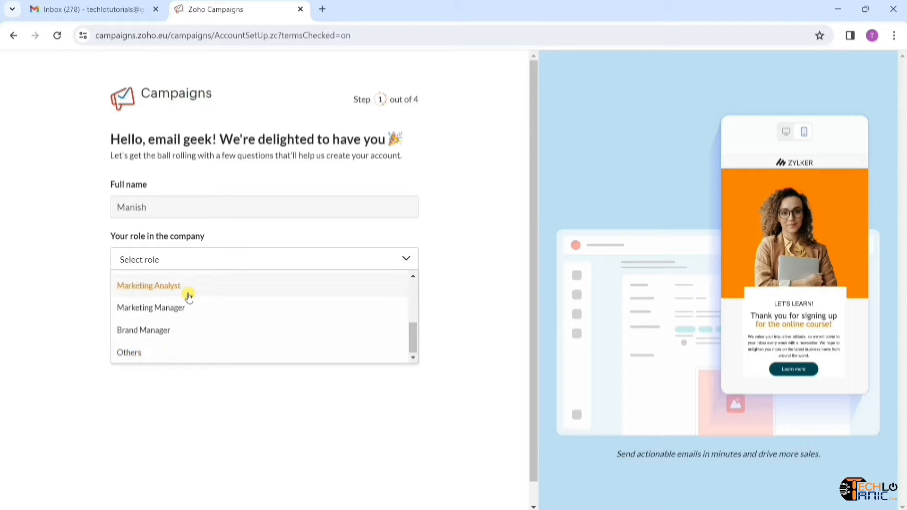
pyautogui.click(183, 314)
pyautogui.click(152, 310)
pyautogui.write('in')
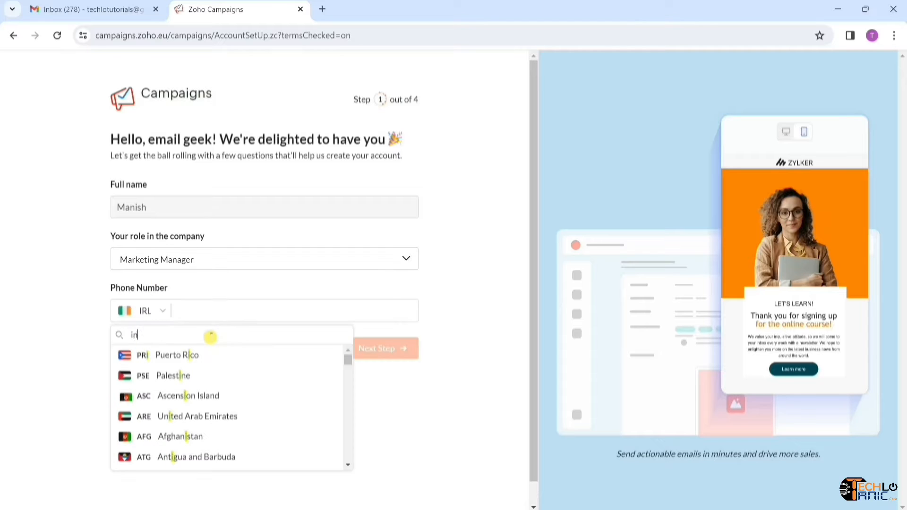
pyautogui.write('d')
pyautogui.click(175, 375)
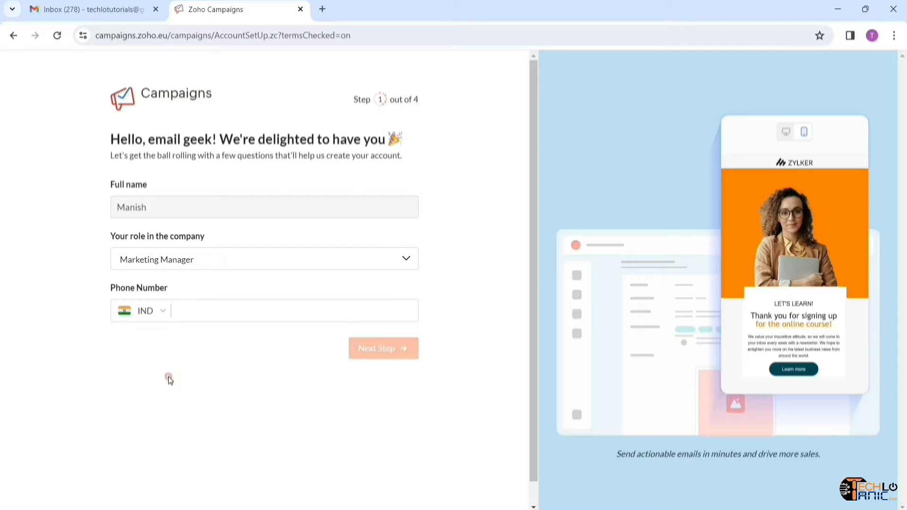
pyautogui.write('12')
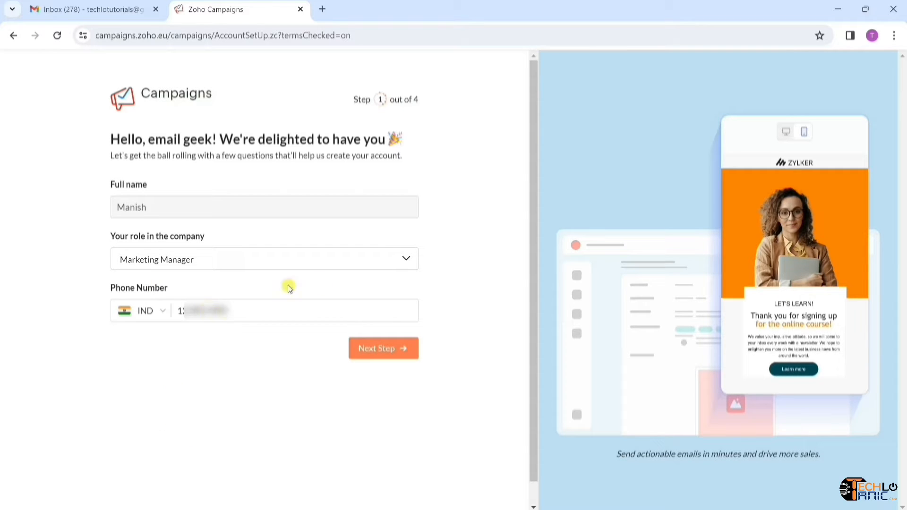
pyautogui.click(377, 352)
# - Enter the company name Techlo Tanic and the company address in the profile step
pyautogui.click(190, 220)
pyautogui.write('Techlo Tanic')
pyautogui.click(180, 274)
pyautogui.write('Rohini, Delhi')
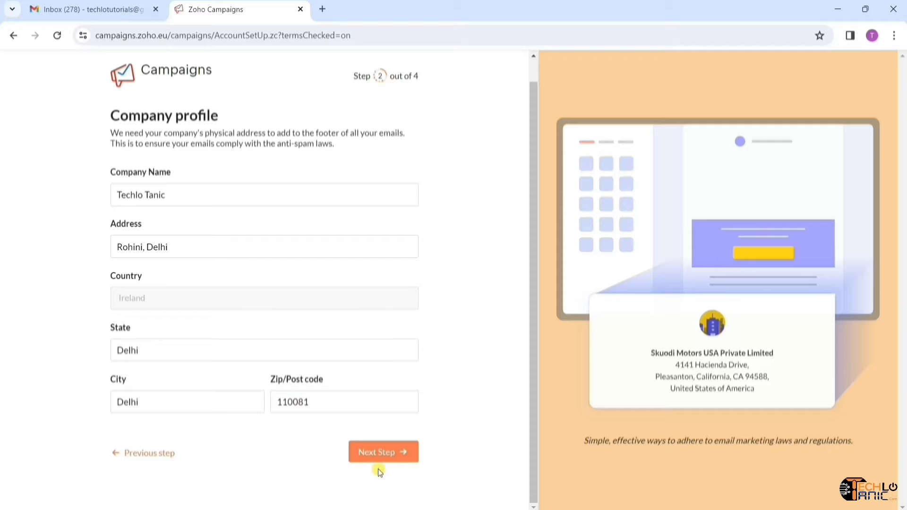
pyautogui.click(392, 463)
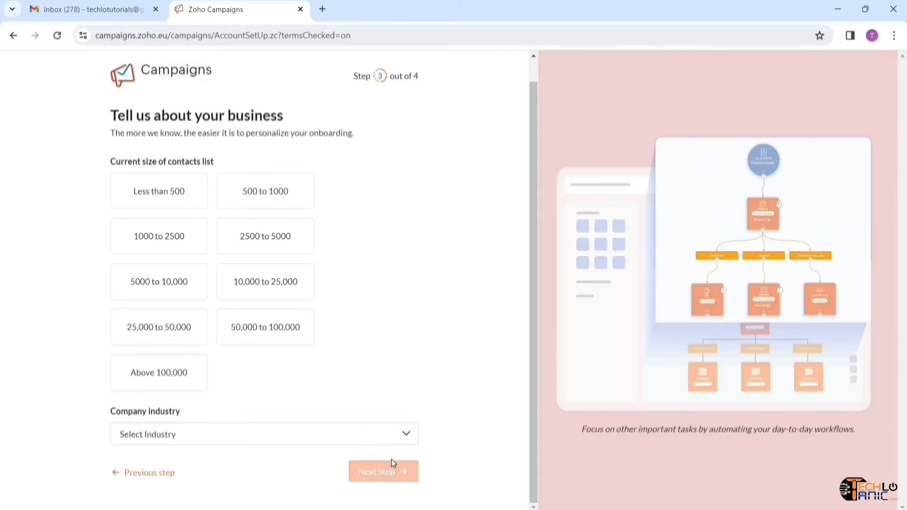
# - Set contact size to 500 to 1000 and industry to Marketing & Advertising, skipping migration
pyautogui.click(292, 201)
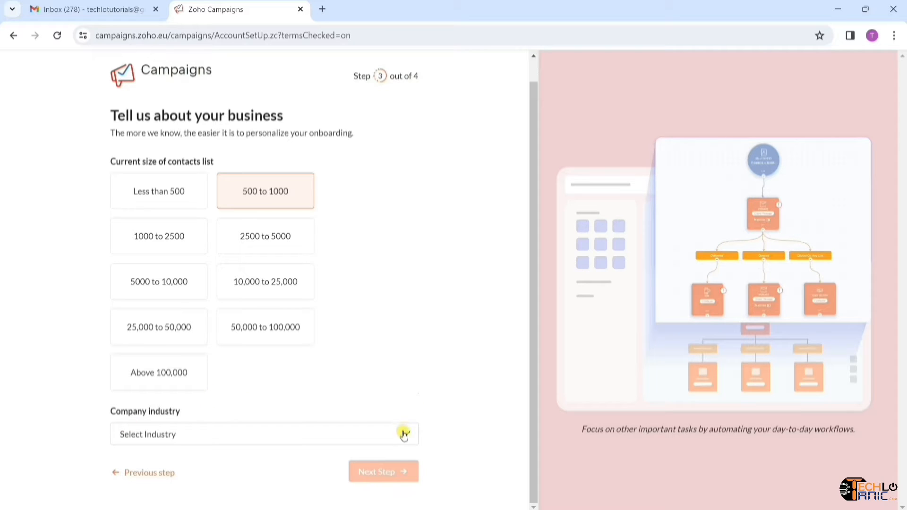
pyautogui.click(404, 439)
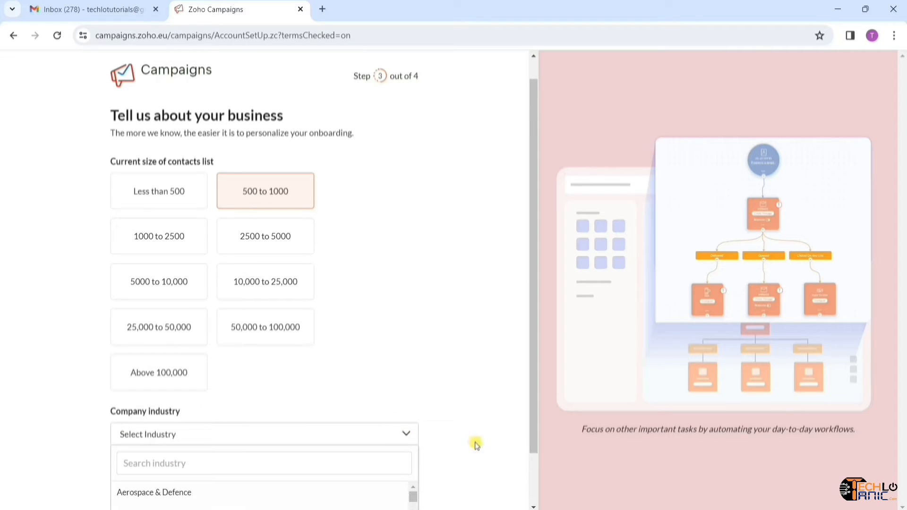
pyautogui.scroll(-1, 474, 444)
pyautogui.scroll(-1, 235, 449)
pyautogui.scroll(-10, 234, 449)
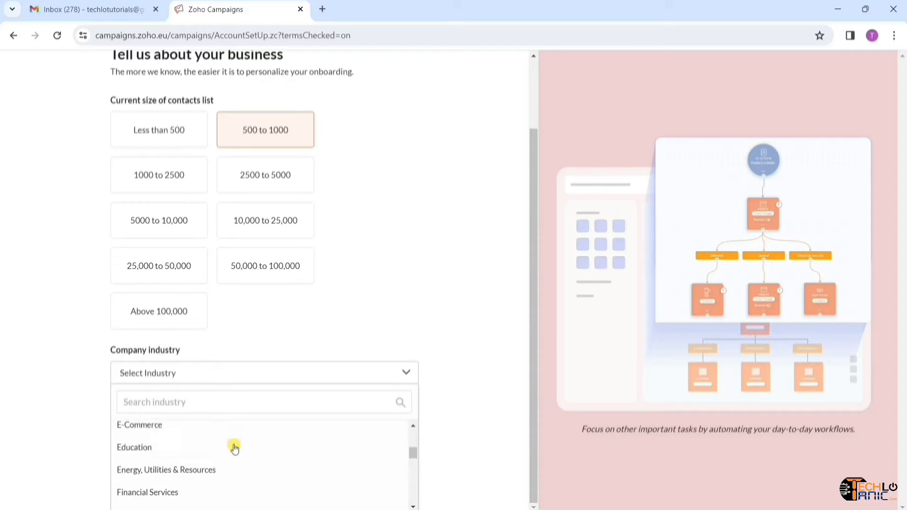
pyautogui.scroll(3, 234, 447)
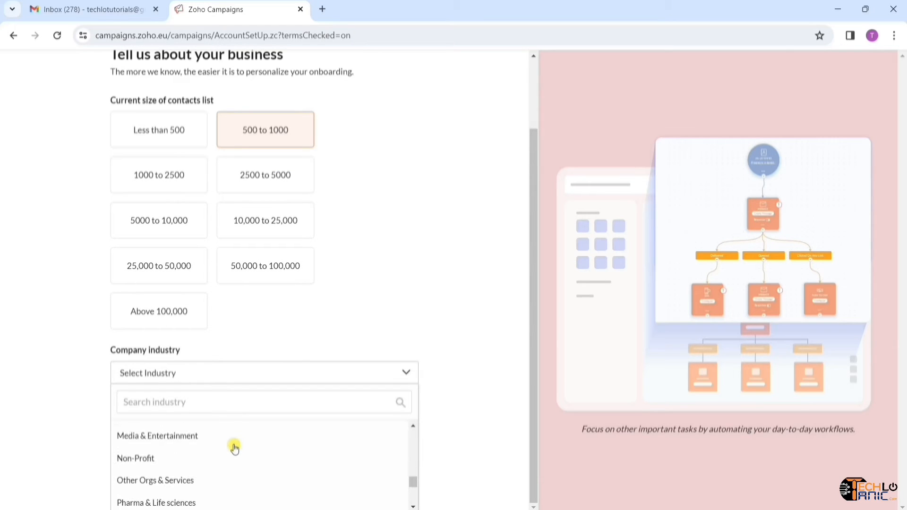
pyautogui.click(223, 436)
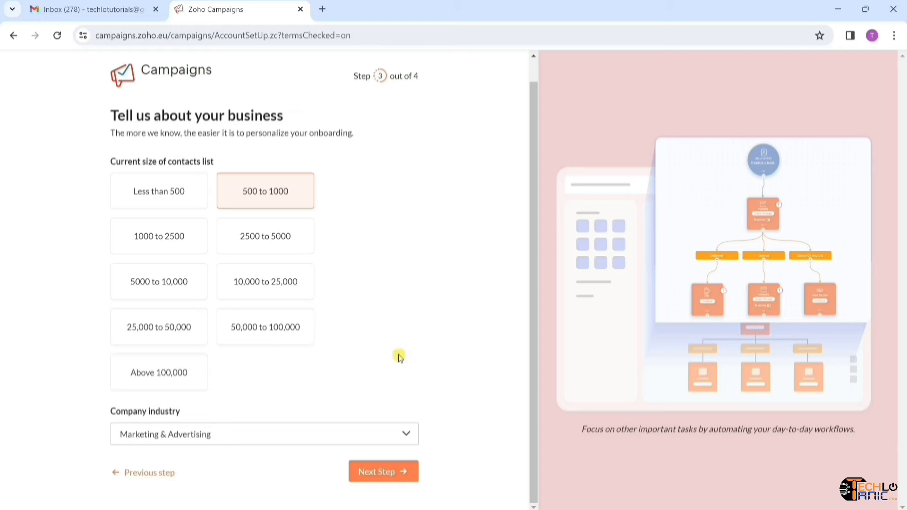
pyautogui.click(399, 477)
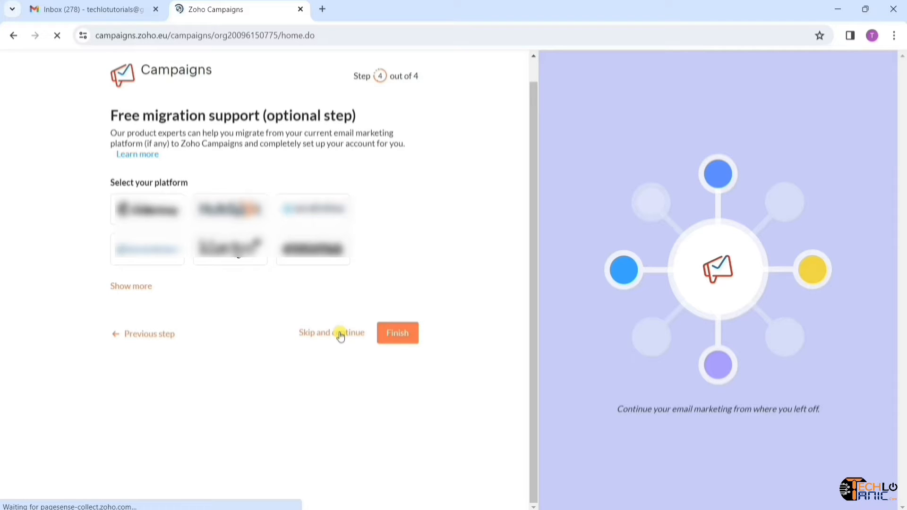
pyautogui.click(340, 333)
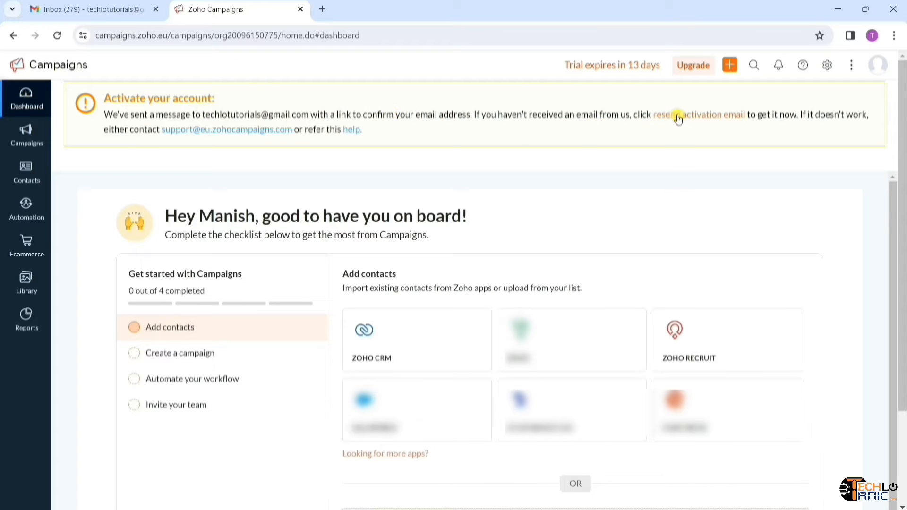
# - Open the Confirm your Zoho account email in Gmail and follow its confirmation link
pyautogui.click(111, 16)
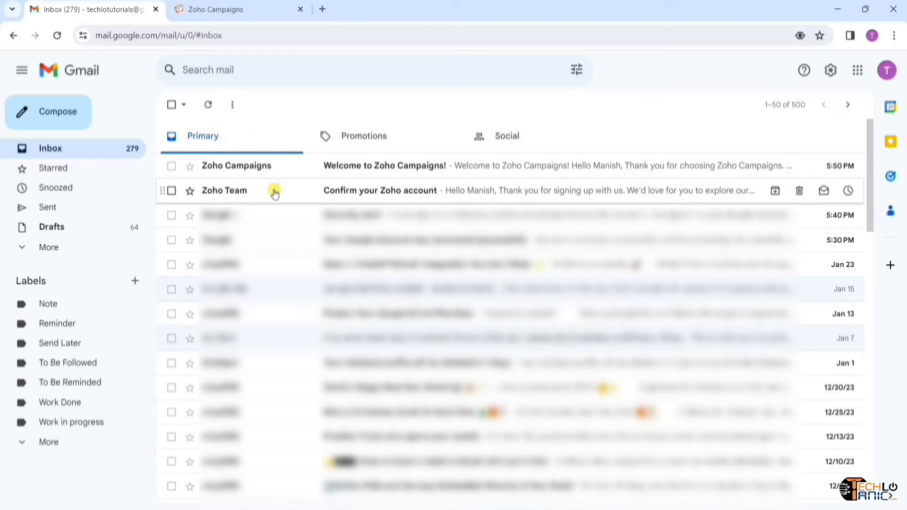
pyautogui.click(325, 194)
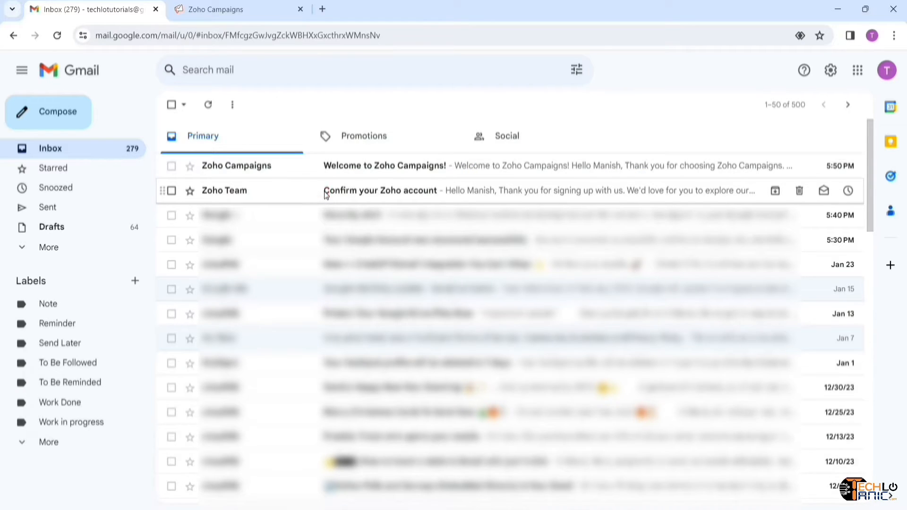
pyautogui.click(425, 417)
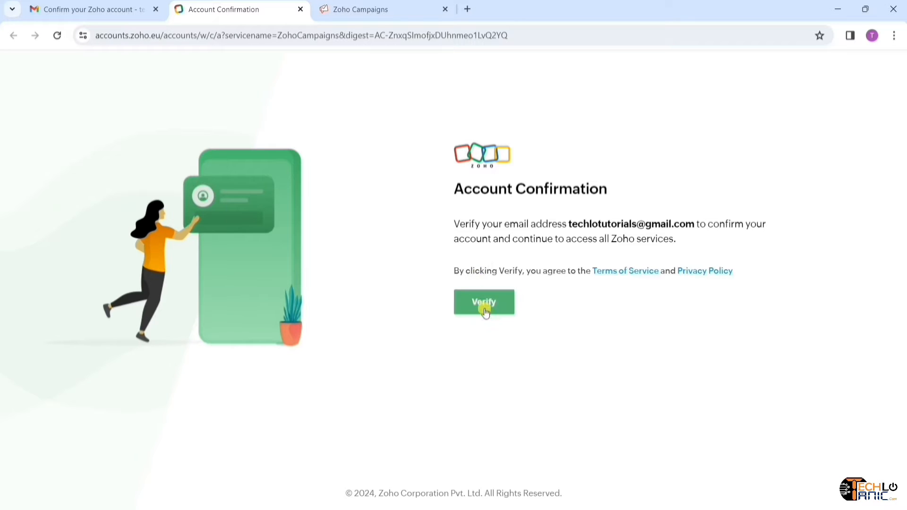
# - Verify the sign-up email address and continue into the activated account
pyautogui.click(495, 308)
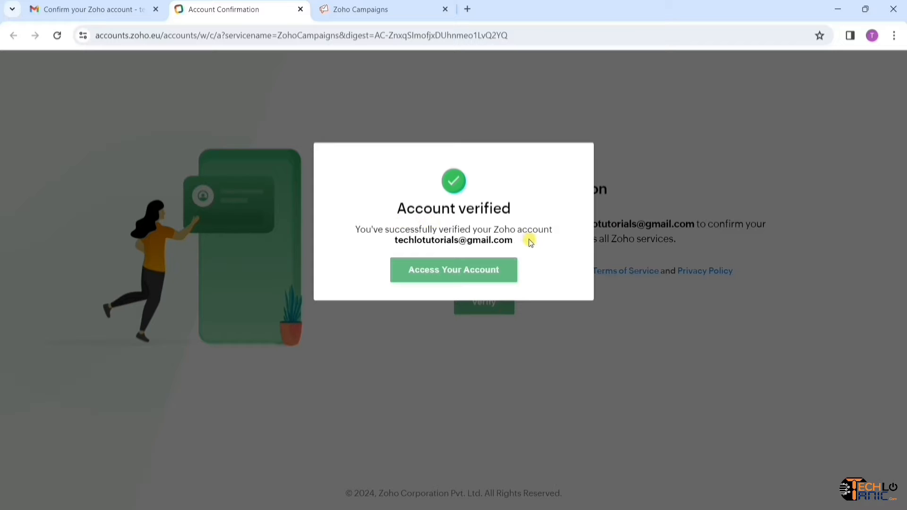
pyautogui.click(450, 281)
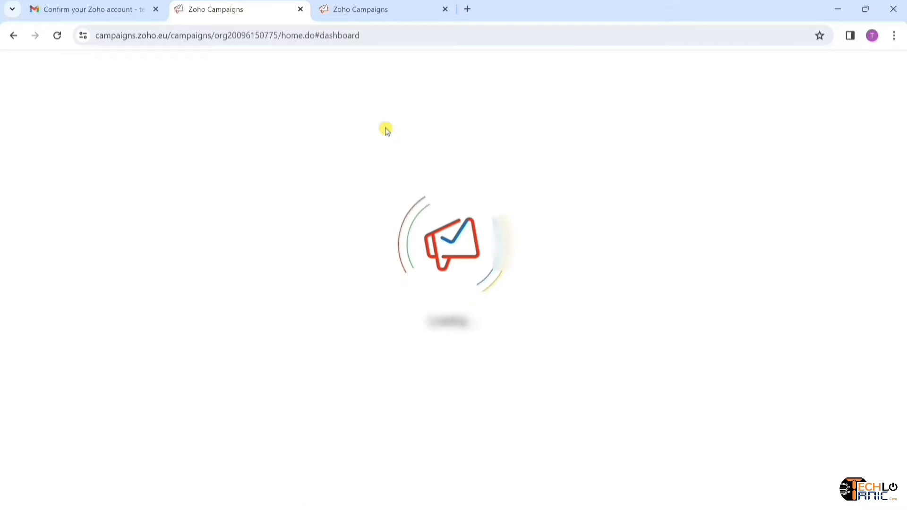
pyautogui.click(446, 10)
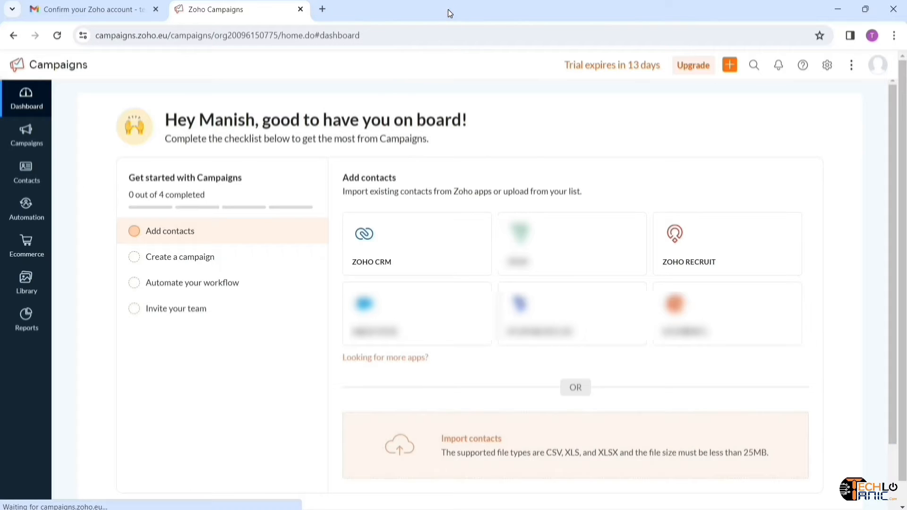
pyautogui.click(850, 66)
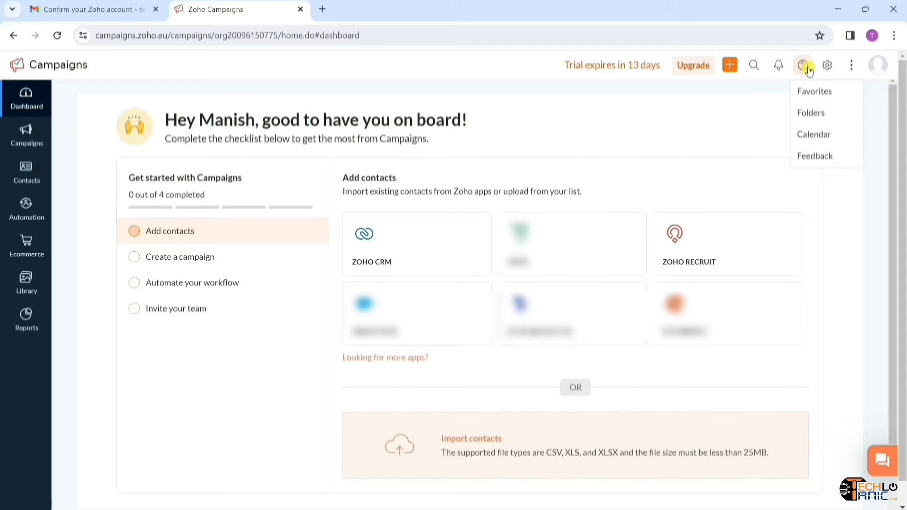
pyautogui.click(776, 71)
pyautogui.click(802, 71)
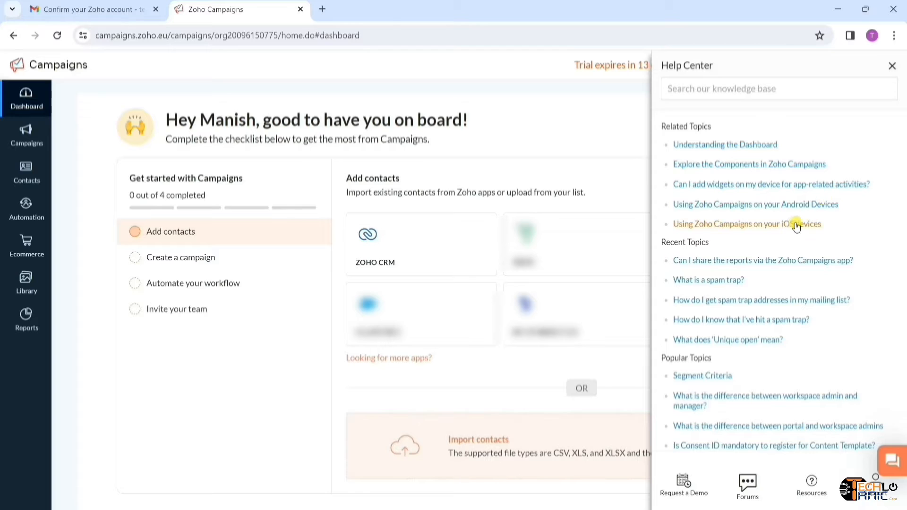
pyautogui.scroll(-1, 793, 227)
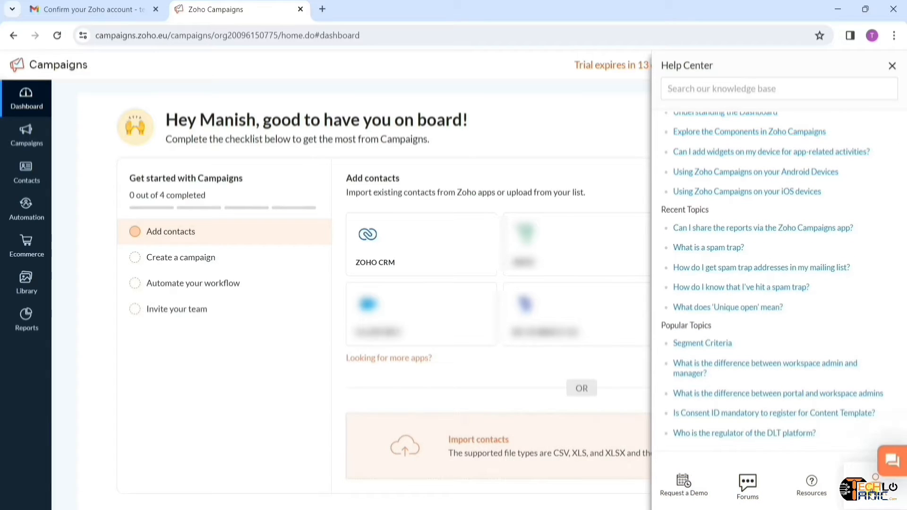
pyautogui.click(892, 65)
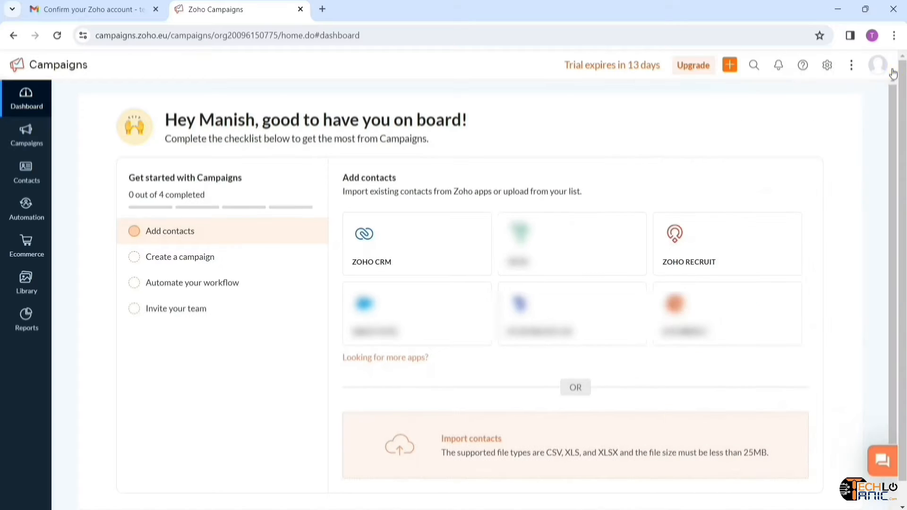
pyautogui.click(780, 67)
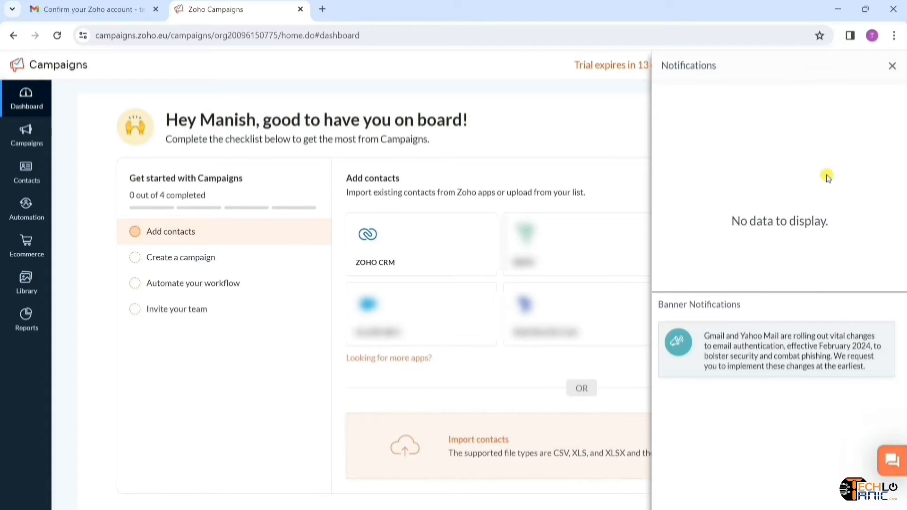
pyautogui.click(891, 69)
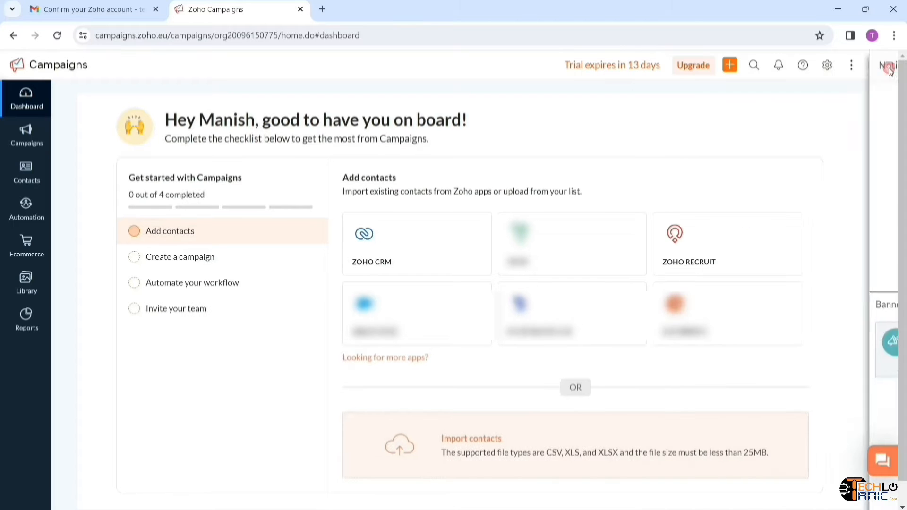
pyautogui.click(758, 68)
pyautogui.click(300, 203)
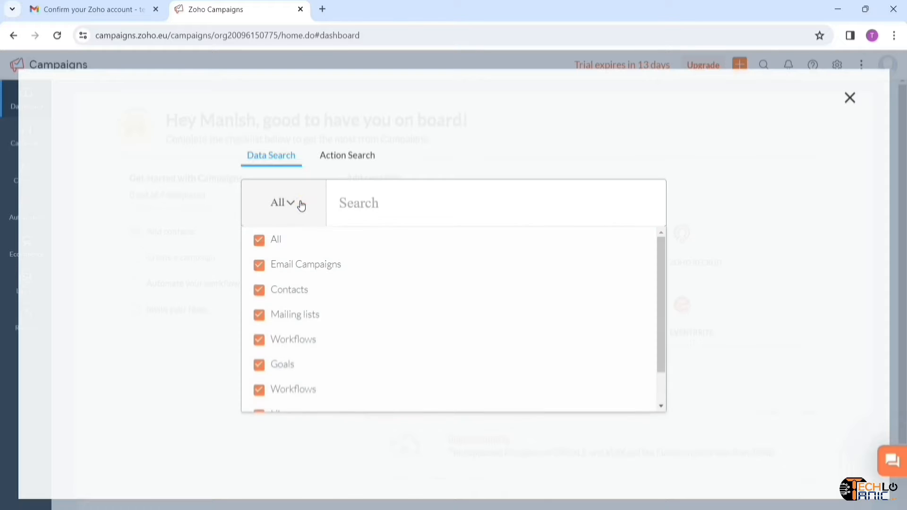
pyautogui.click(300, 203)
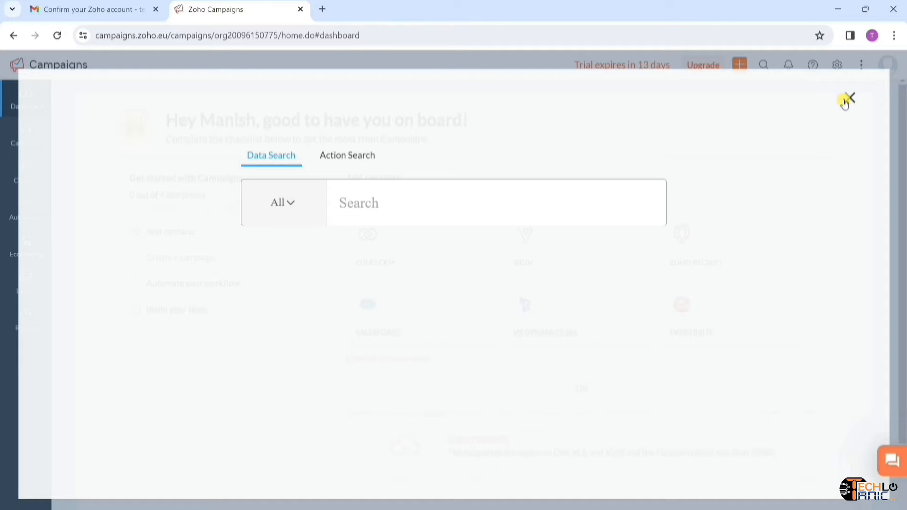
pyautogui.click(846, 100)
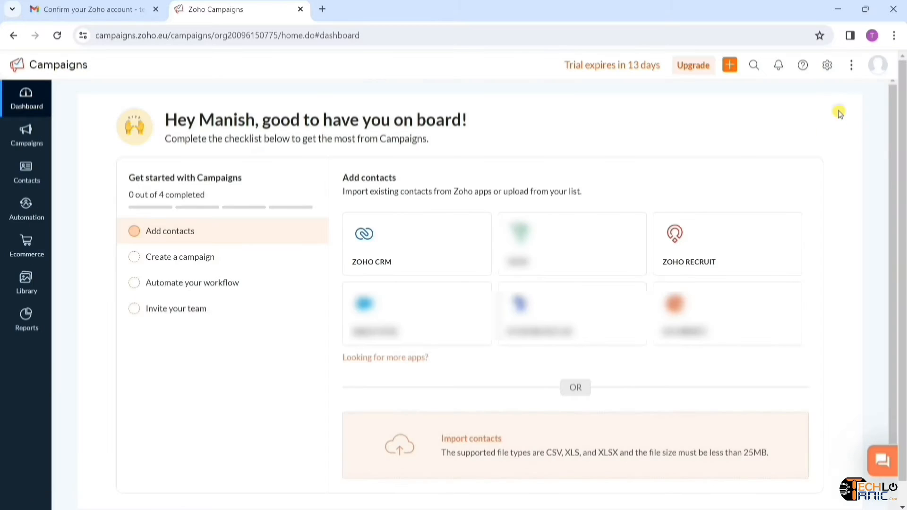
pyautogui.click(729, 66)
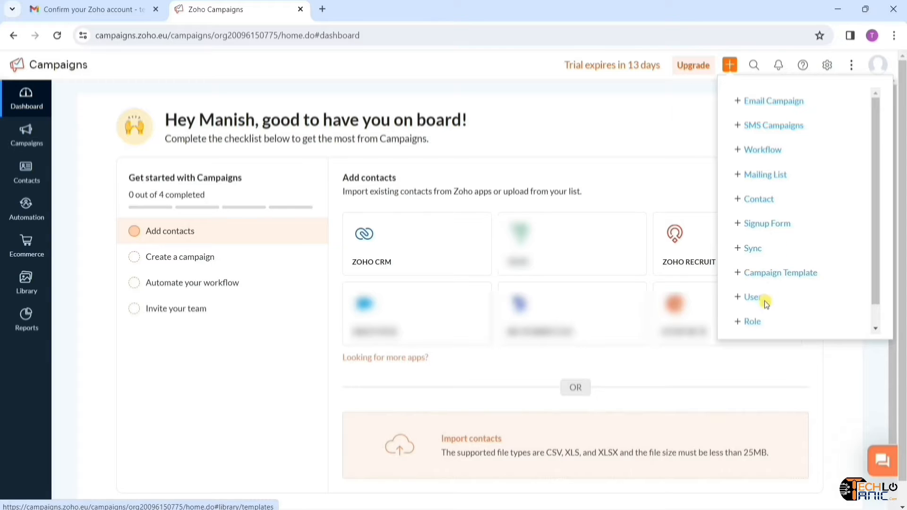
pyautogui.click(674, 102)
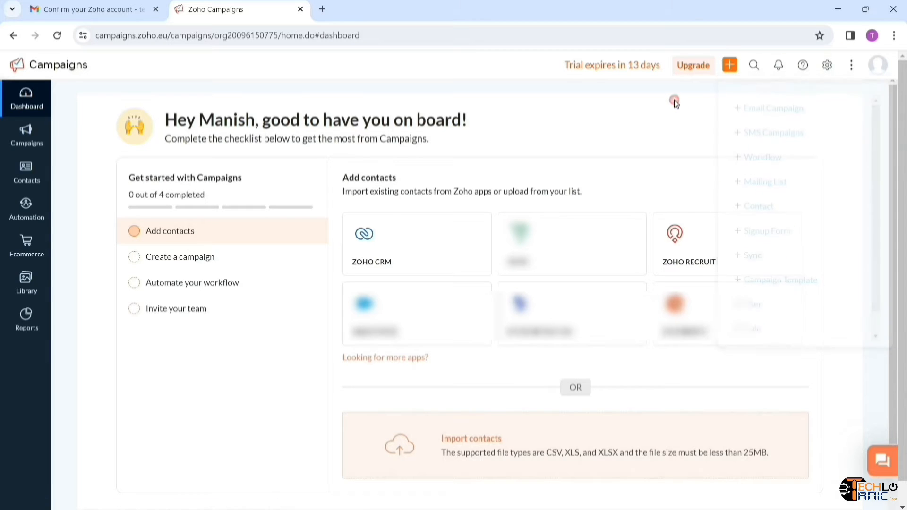
# - Browse the sidebar's Campaigns, Automation, Ecommerce, Library and Reports sections
pyautogui.click(43, 151)
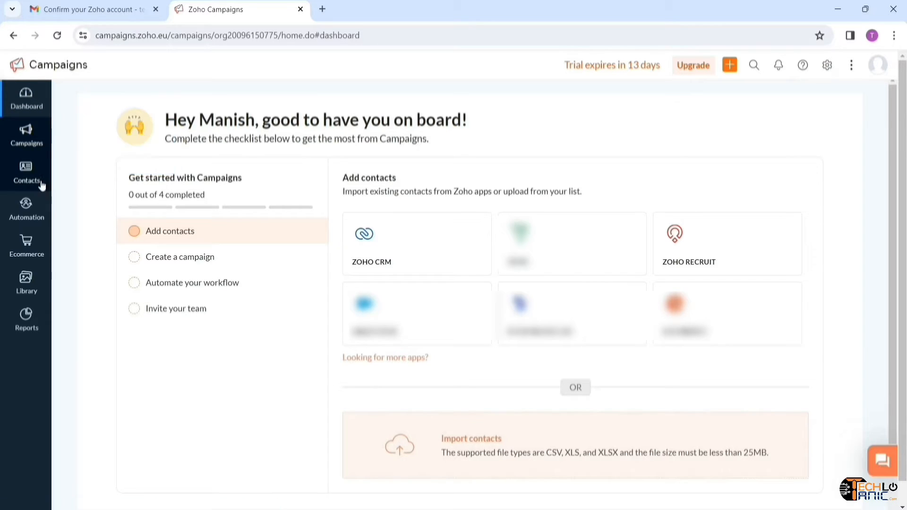
pyautogui.moveTo(42, 184)
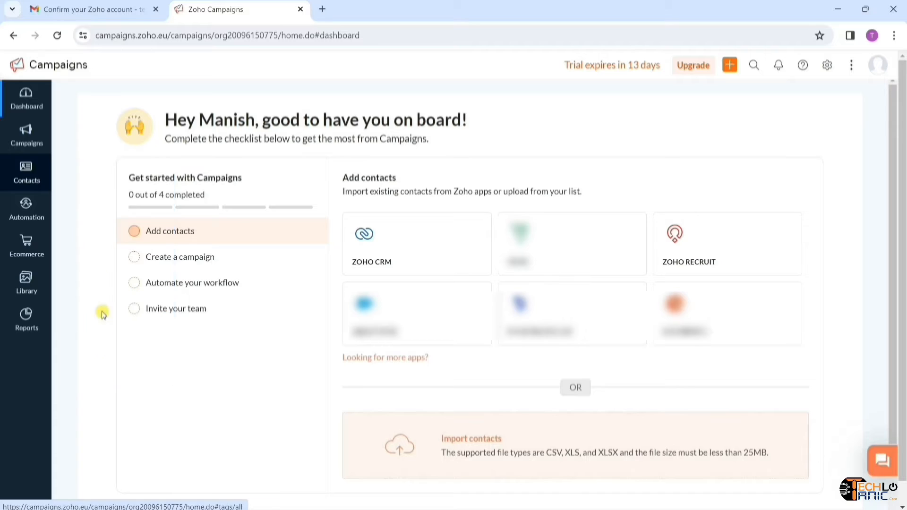
pyautogui.click(30, 220)
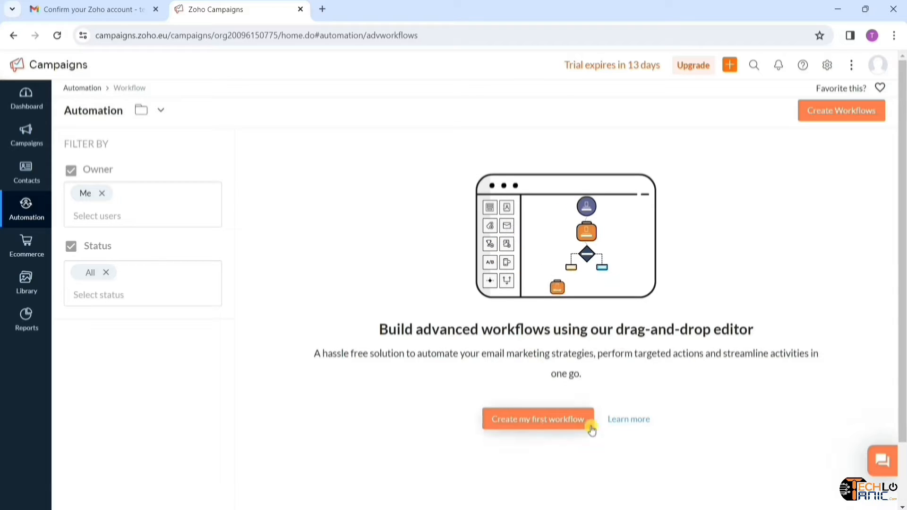
pyautogui.click(21, 249)
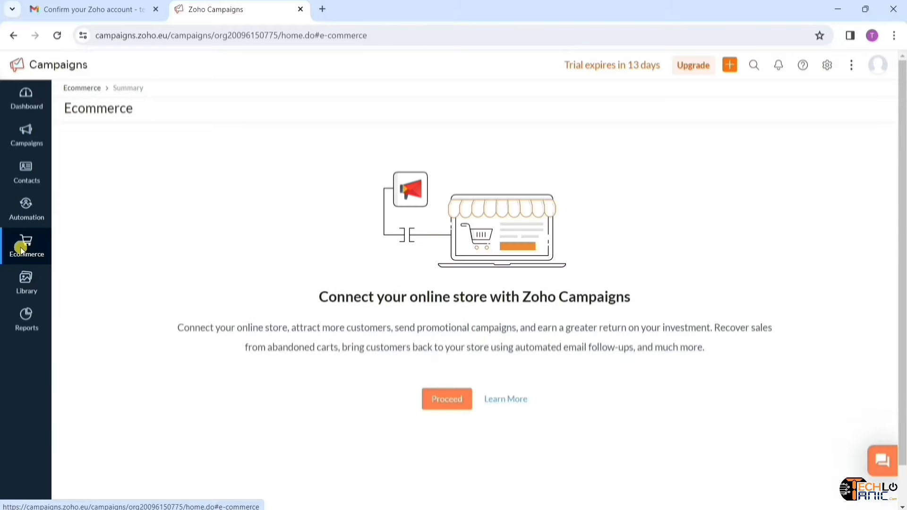
pyautogui.click(27, 289)
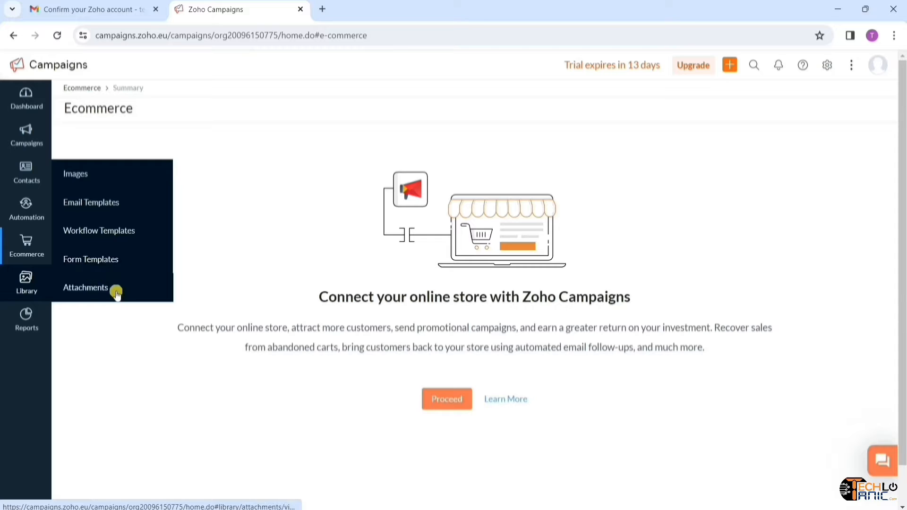
pyautogui.click(29, 321)
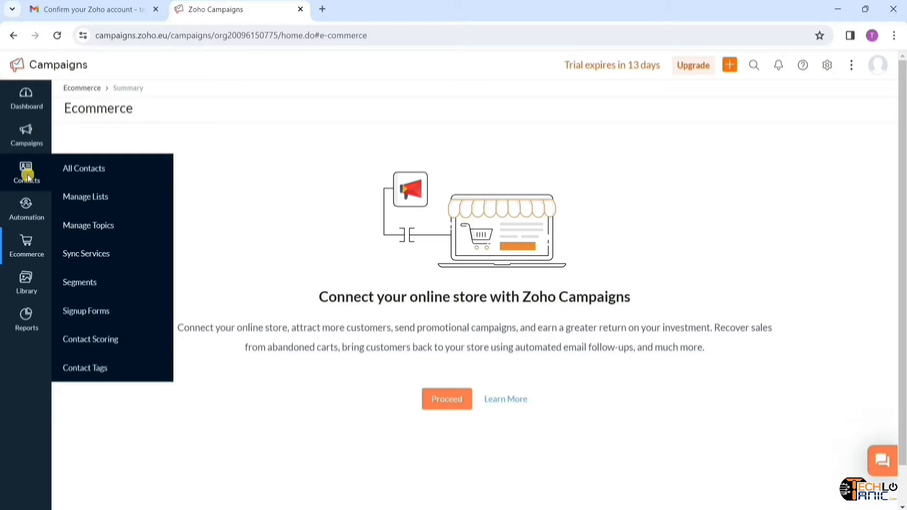
# - Create and save a new mailing list named 'YouTube Subscriber' from the Lists page
pyautogui.click(97, 204)
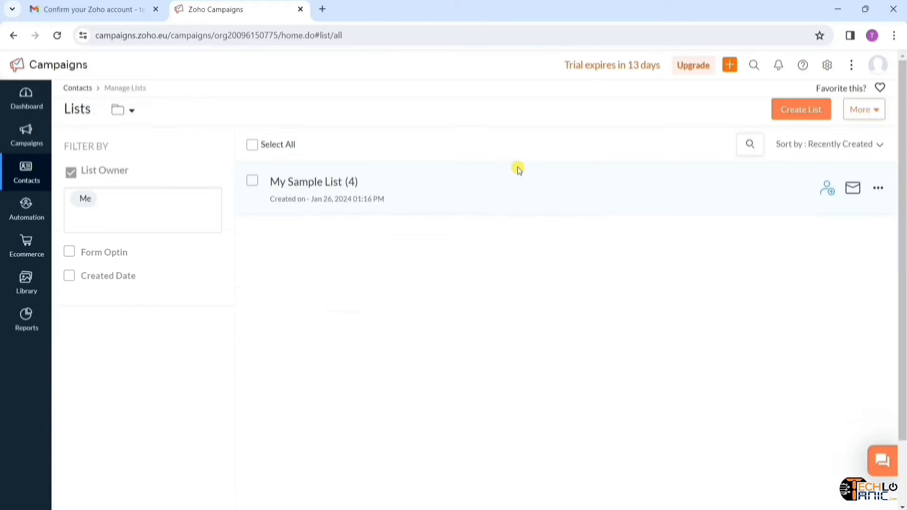
pyautogui.click(808, 121)
pyautogui.write('YouTube Subscriber')
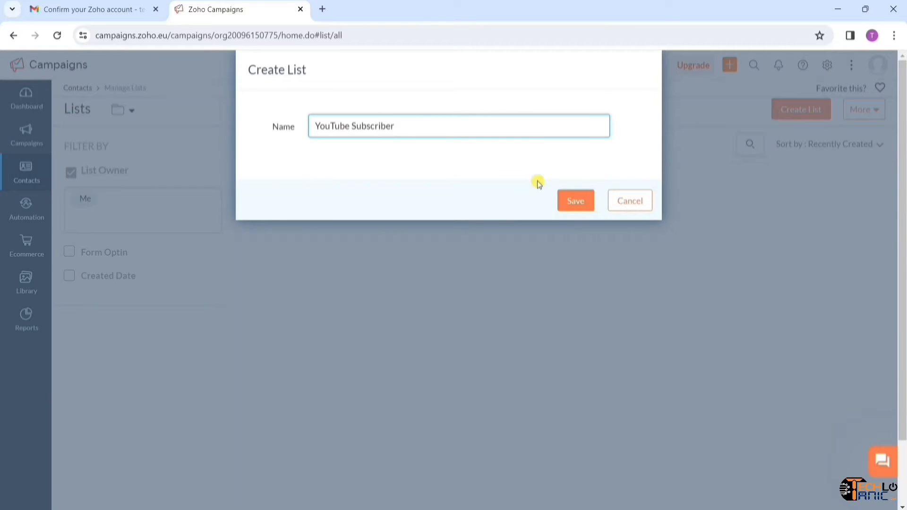
pyautogui.click(583, 206)
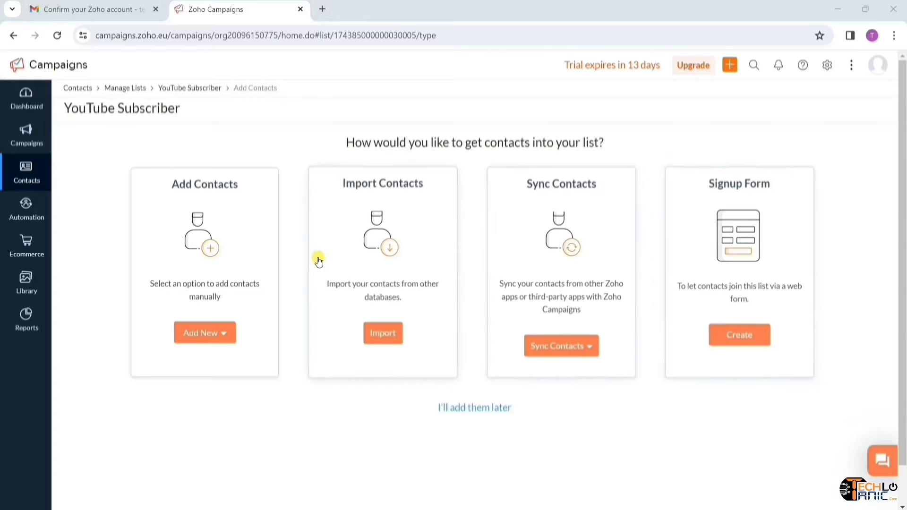
# - Open the multiple-contacts form and enter the first contact's e-mail, first name and company Techlo Tanic
pyautogui.click(228, 332)
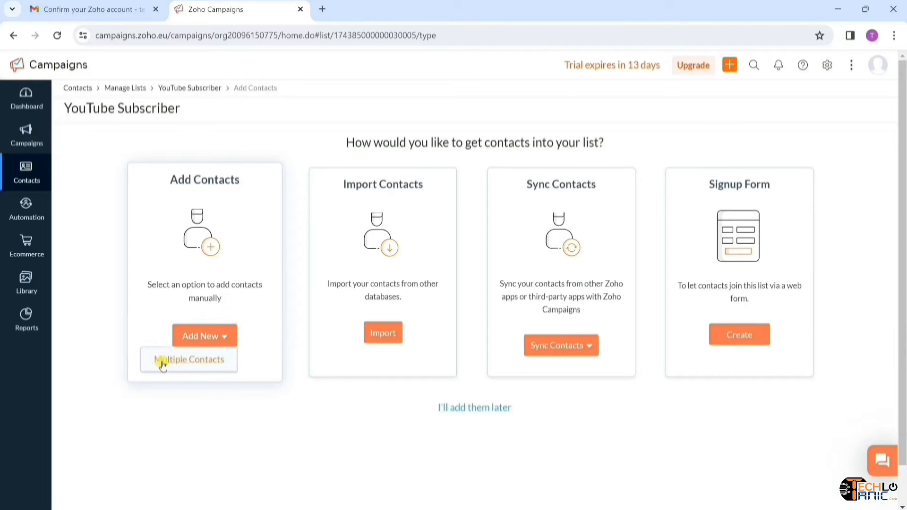
pyautogui.click(192, 364)
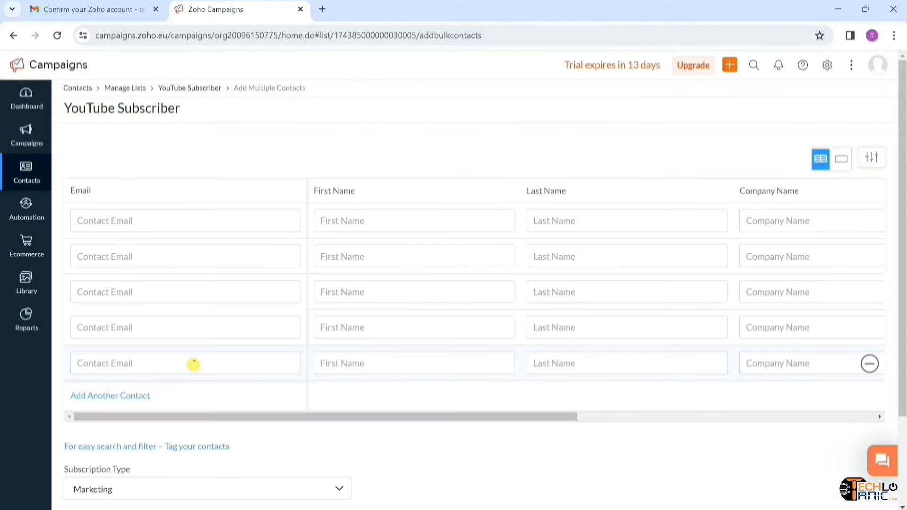
pyautogui.hscroll(10, 413, 319)
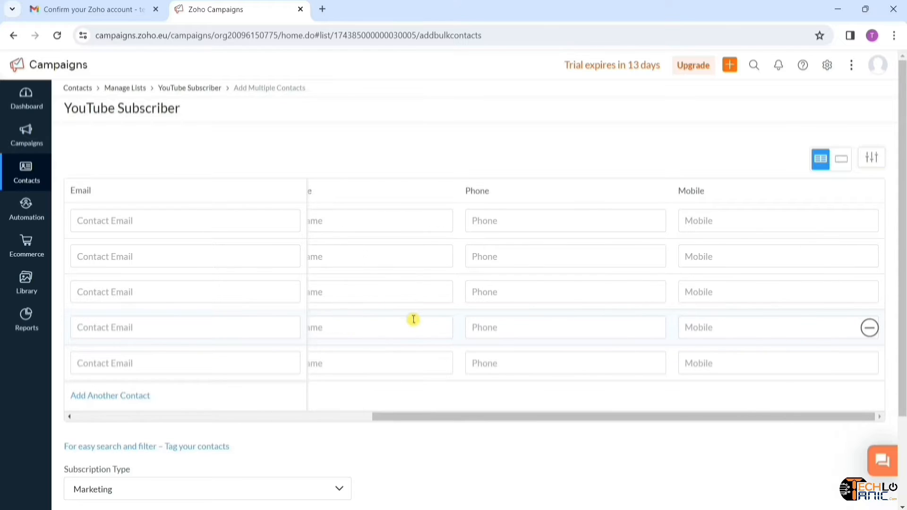
pyautogui.hscroll(-10, 413, 320)
pyautogui.click(196, 221)
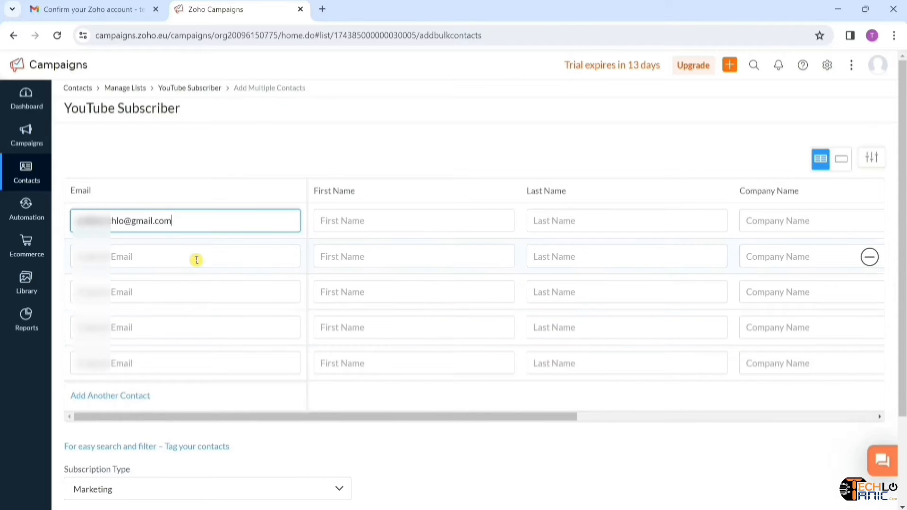
pyautogui.click(421, 216)
pyautogui.write('Manish')
pyautogui.click(784, 221)
pyautogui.write('Techlo Tanic')
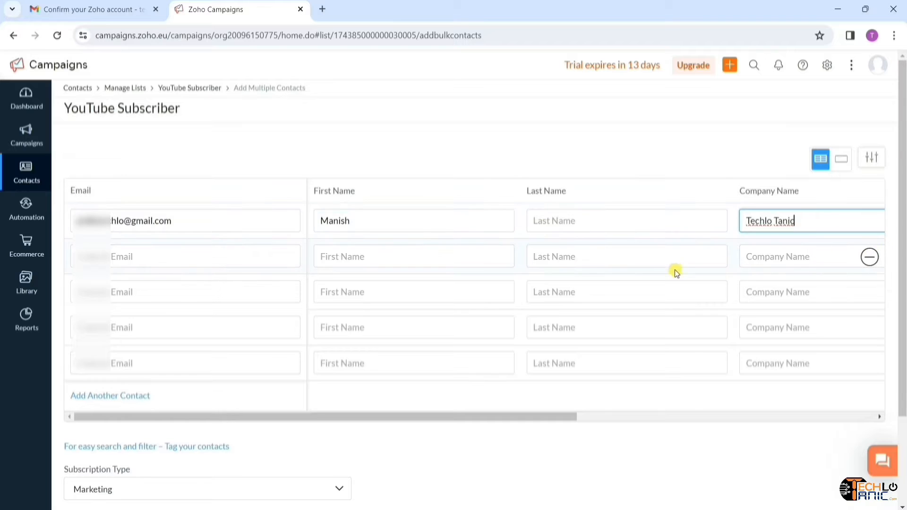
# - Fill in the first contact's last name and move on to the phone field
pyautogui.hscroll(2, 682, 267)
pyautogui.hscroll(1, 681, 268)
pyautogui.click(533, 229)
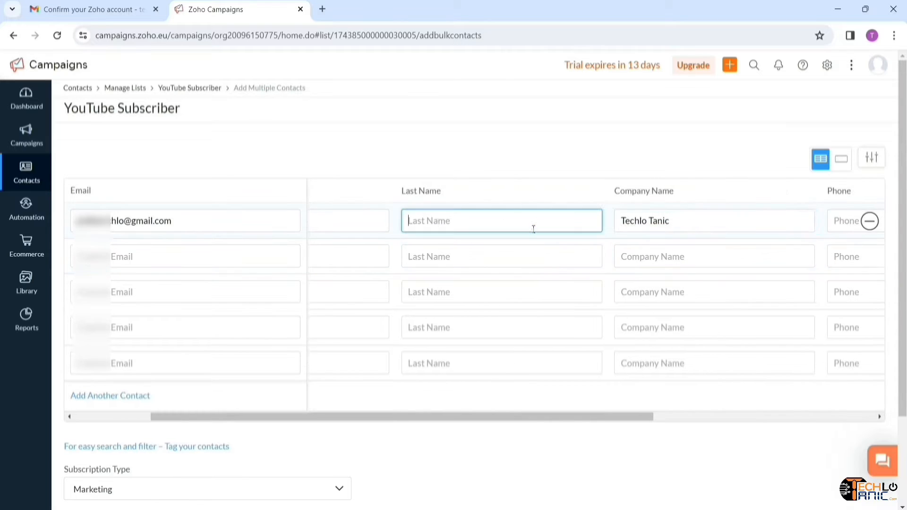
pyautogui.hscroll(3, 772, 247)
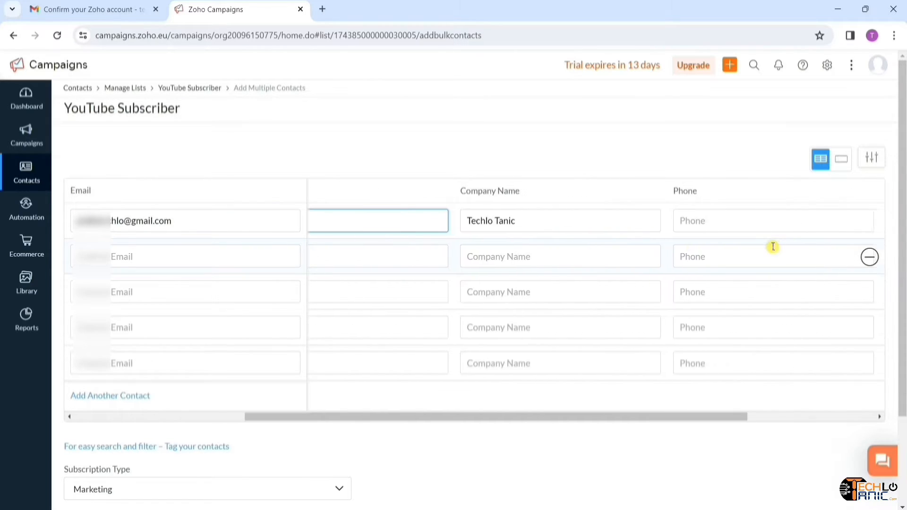
pyautogui.click(764, 228)
pyautogui.hscroll(3, 785, 243)
pyautogui.hscroll(-9, 785, 243)
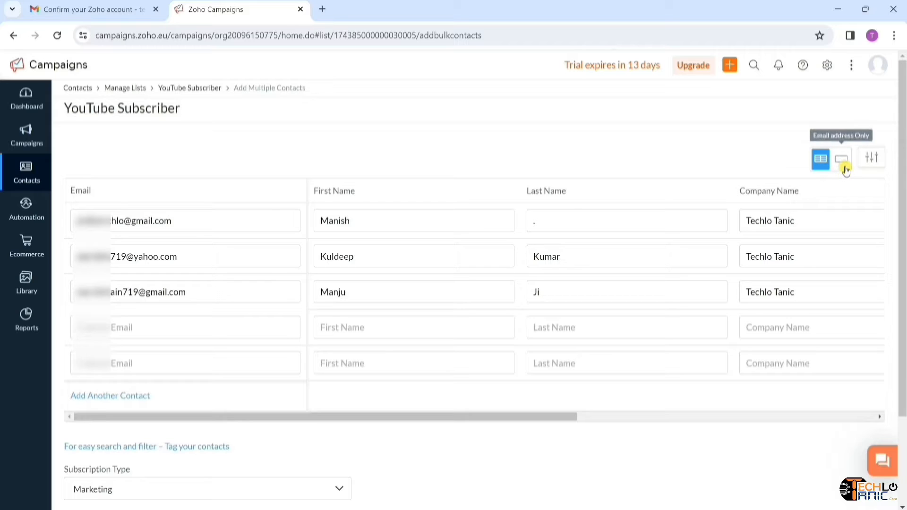
# - Review the table's column arrangement options, then add the entered contacts to the list
pyautogui.click(880, 163)
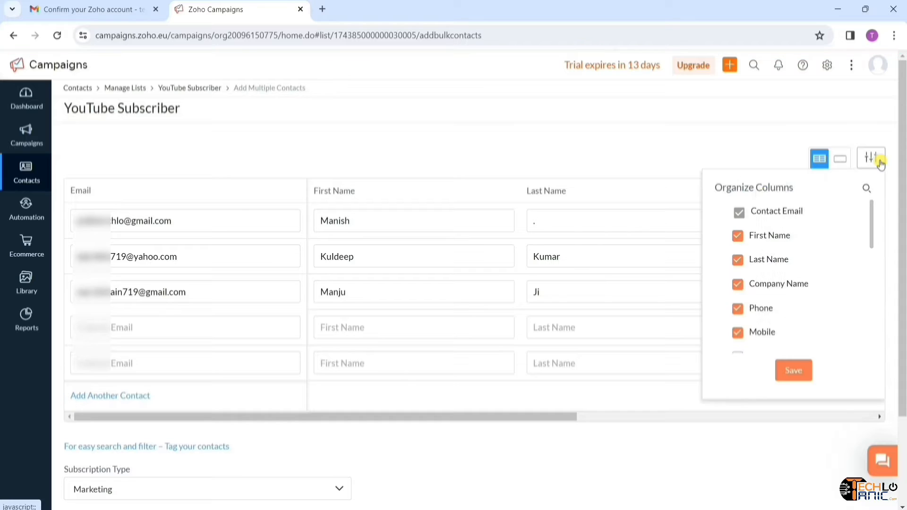
pyautogui.scroll(-5, 800, 270)
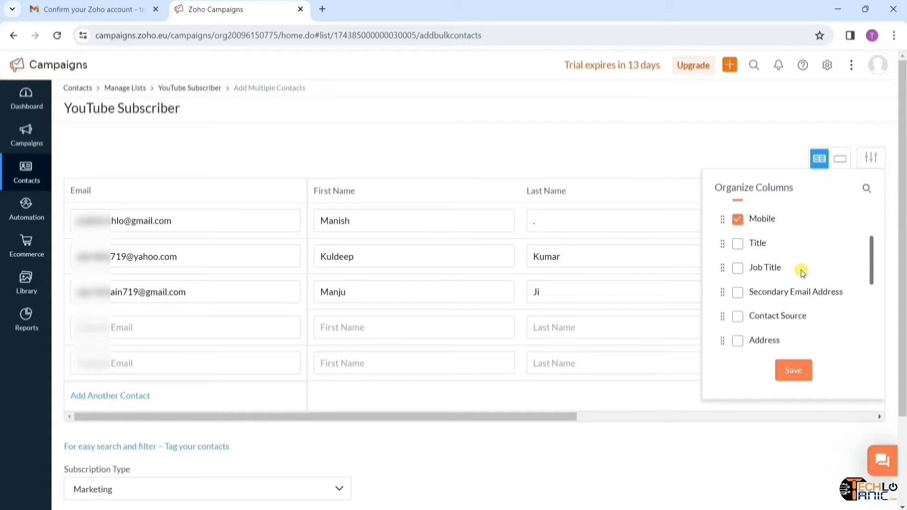
pyautogui.scroll(-3, 802, 272)
pyautogui.scroll(8, 801, 269)
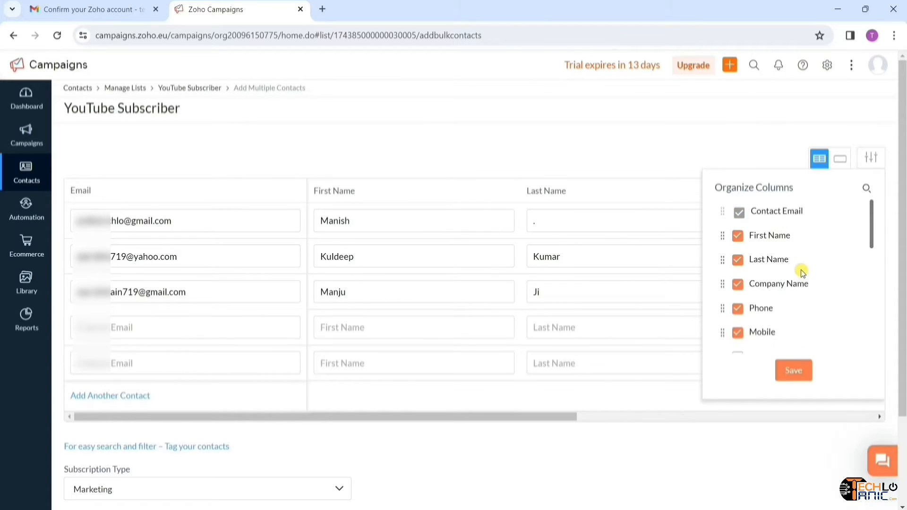
pyautogui.click(794, 370)
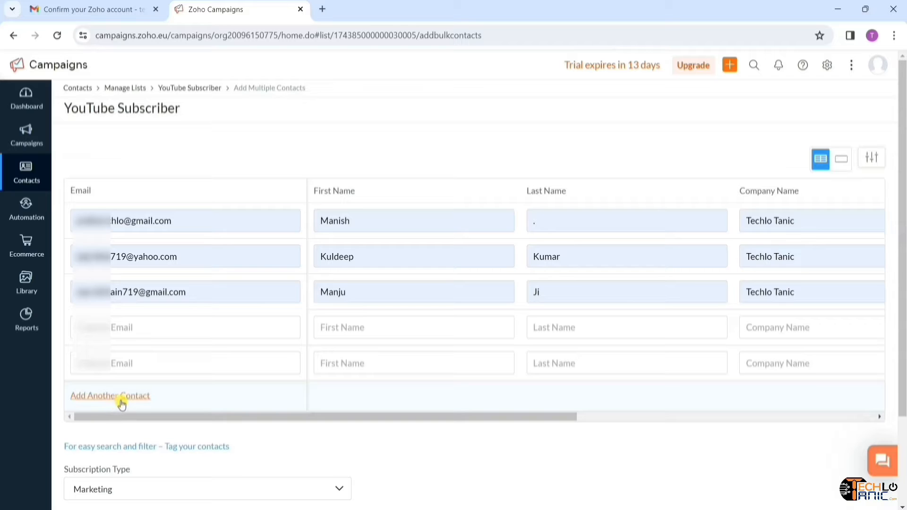
pyautogui.scroll(-3, 122, 404)
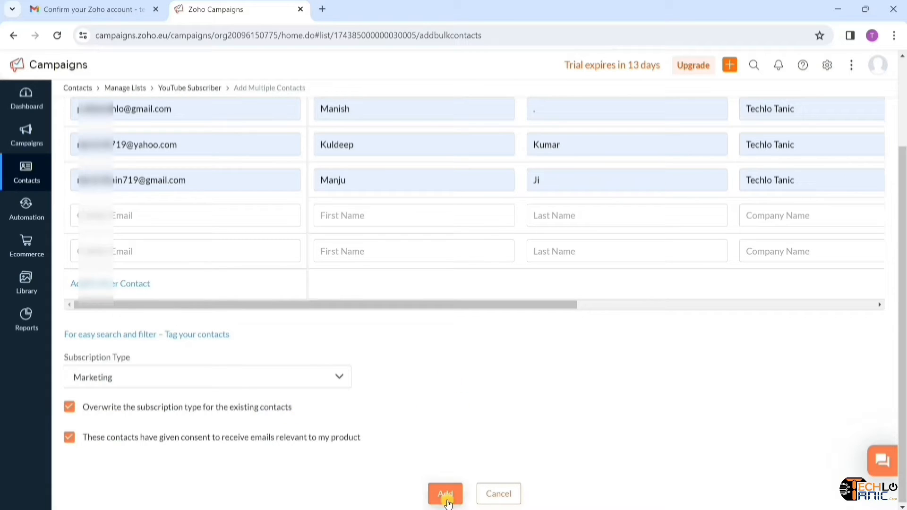
pyautogui.click(446, 497)
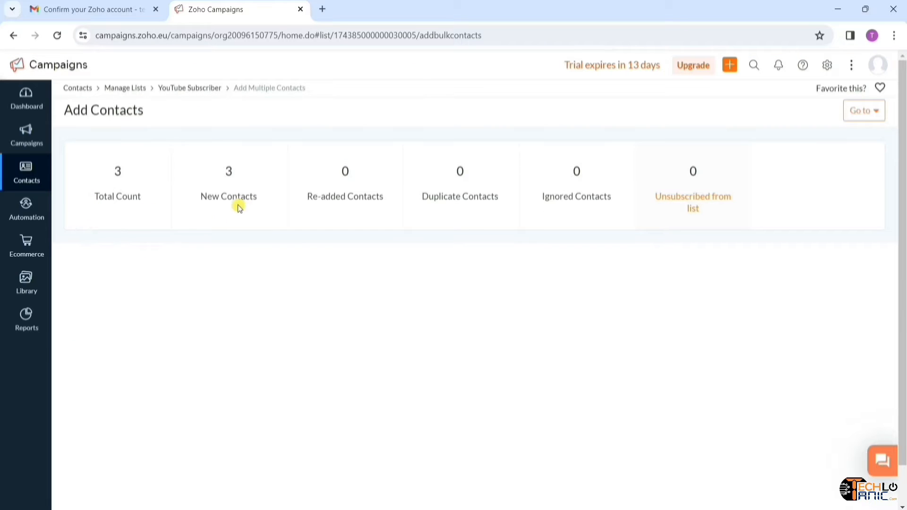
# - Review YouTube Subscriber's contacts, signup forms and summary, then return to all lists and its actions menu
pyautogui.moveTo(27, 184)
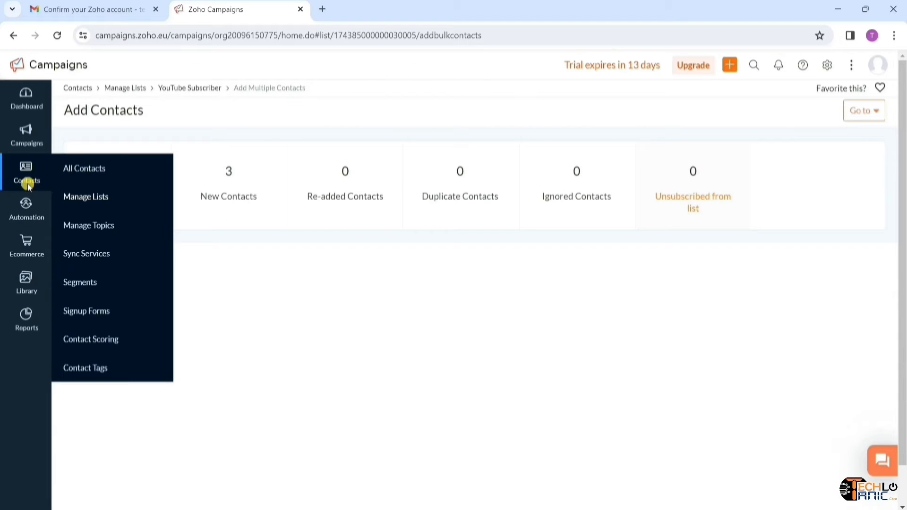
pyautogui.click(96, 206)
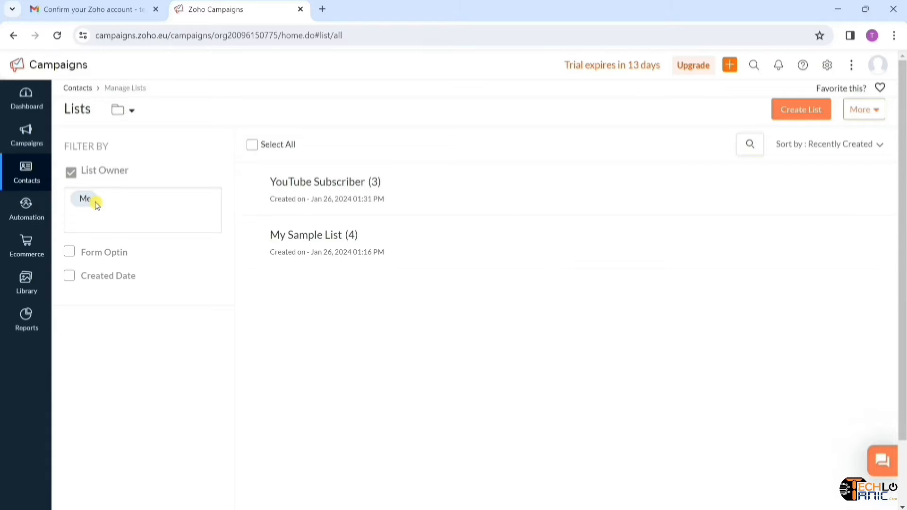
pyautogui.click(333, 189)
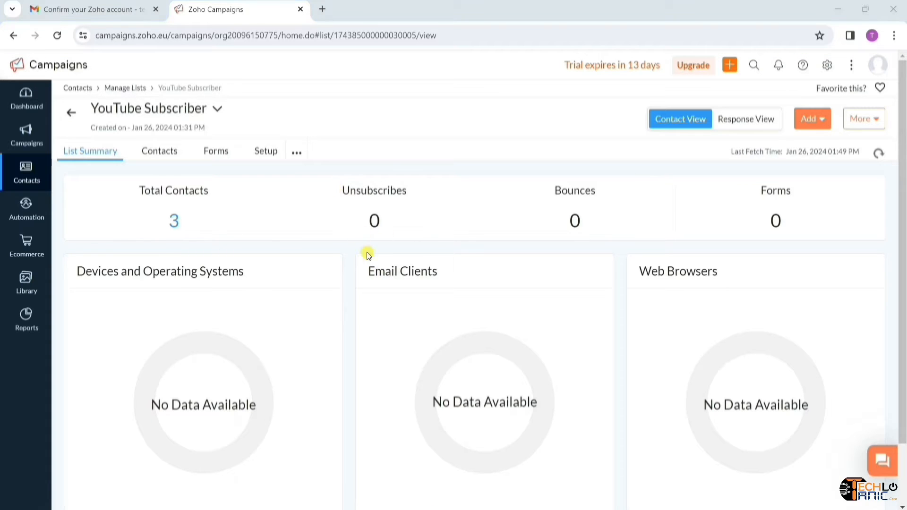
pyautogui.click(166, 156)
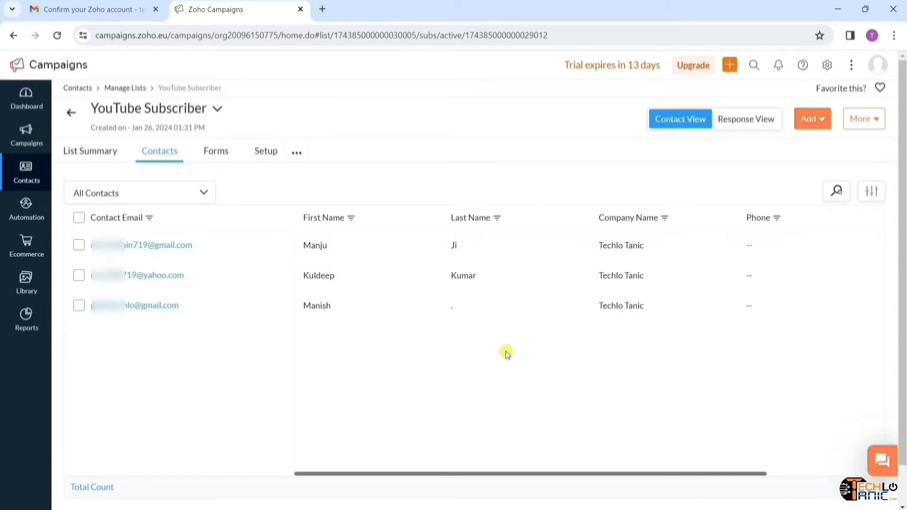
pyautogui.click(206, 159)
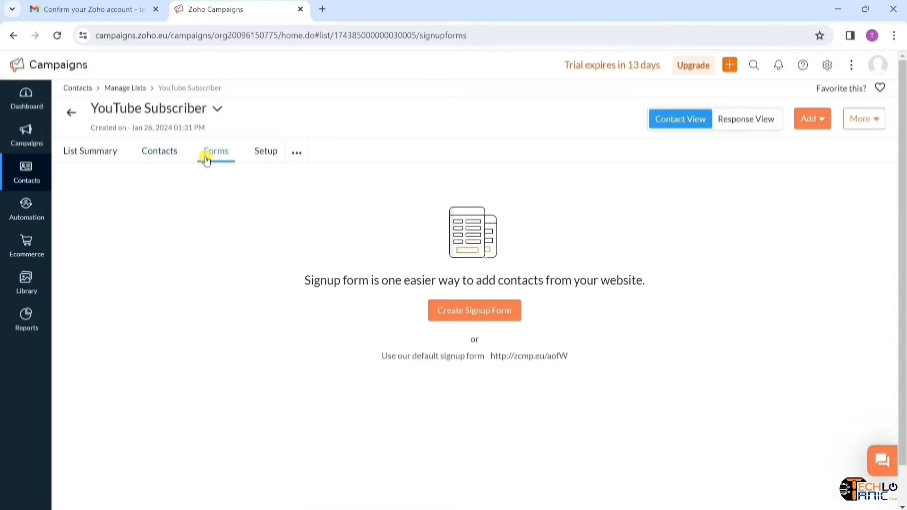
pyautogui.click(82, 155)
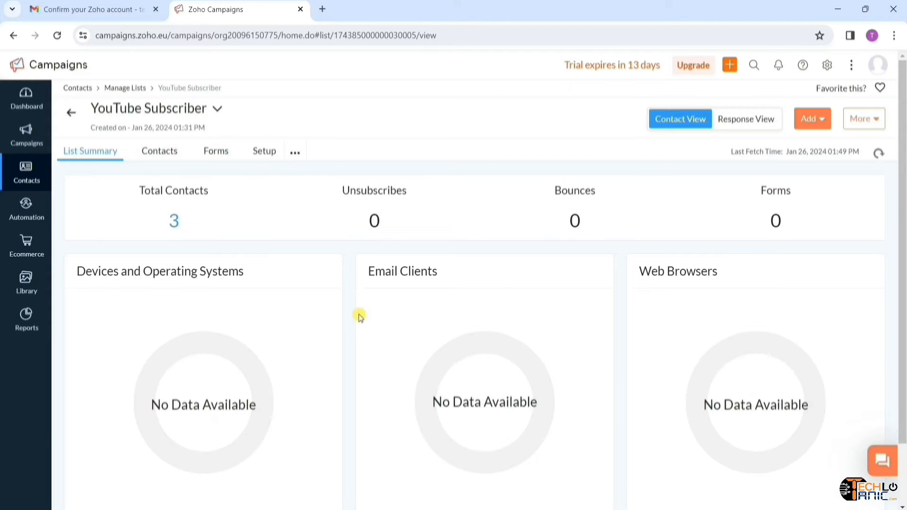
pyautogui.click(71, 116)
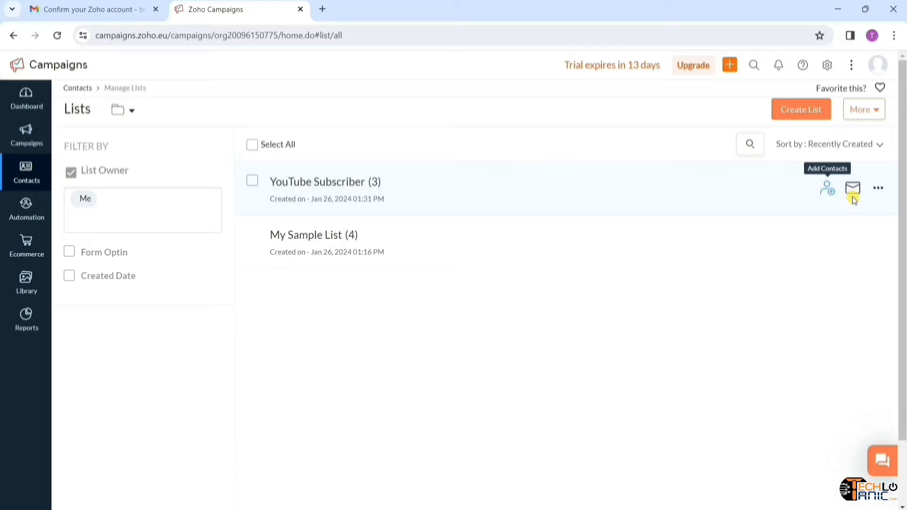
pyautogui.click(880, 189)
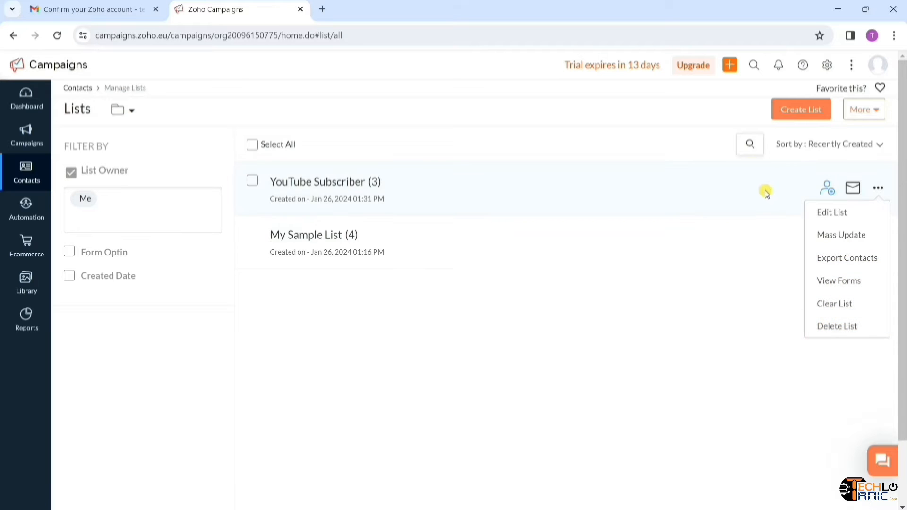
# - Select all three YouTube Subscriber contacts and confirm deleting them via More Actions > Delete
pyautogui.click(297, 184)
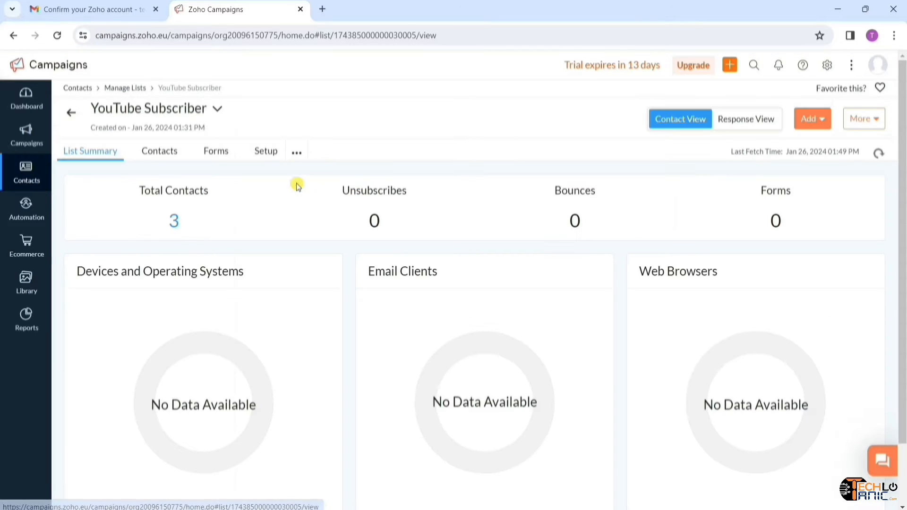
pyautogui.click(166, 156)
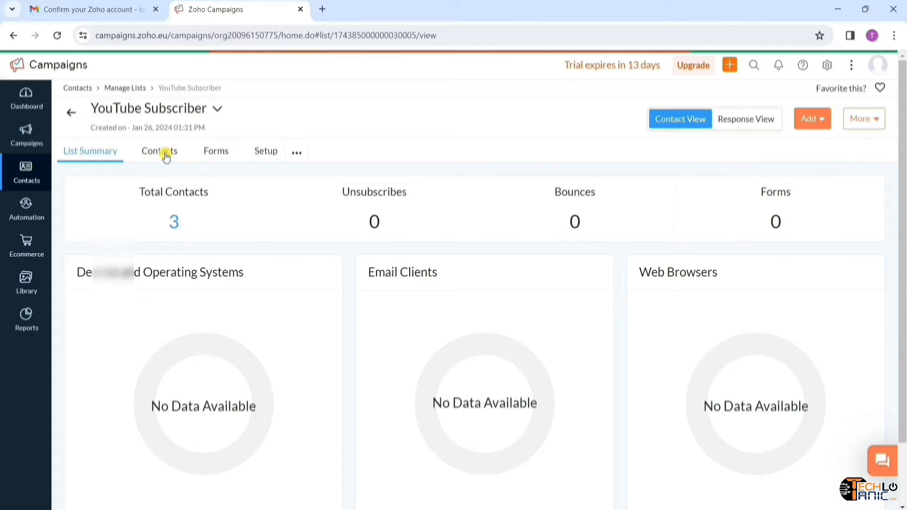
pyautogui.click(78, 220)
pyautogui.click(392, 201)
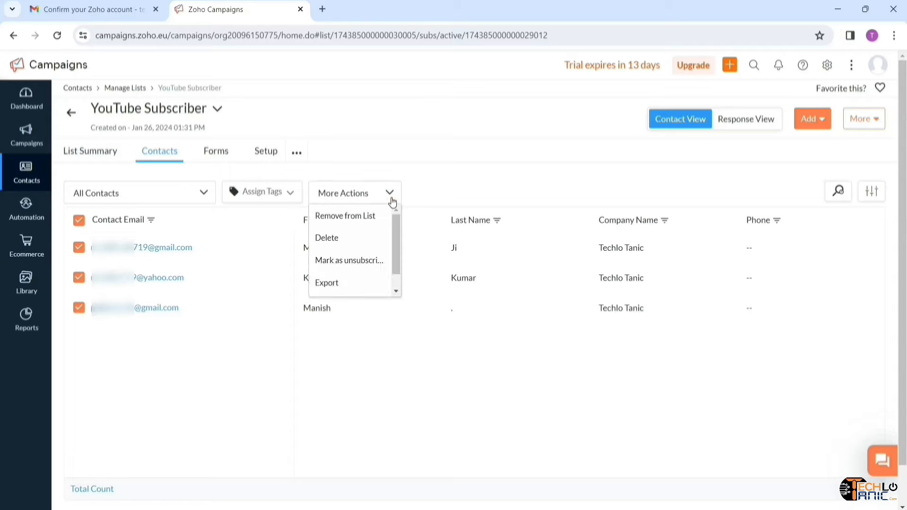
pyautogui.click(349, 242)
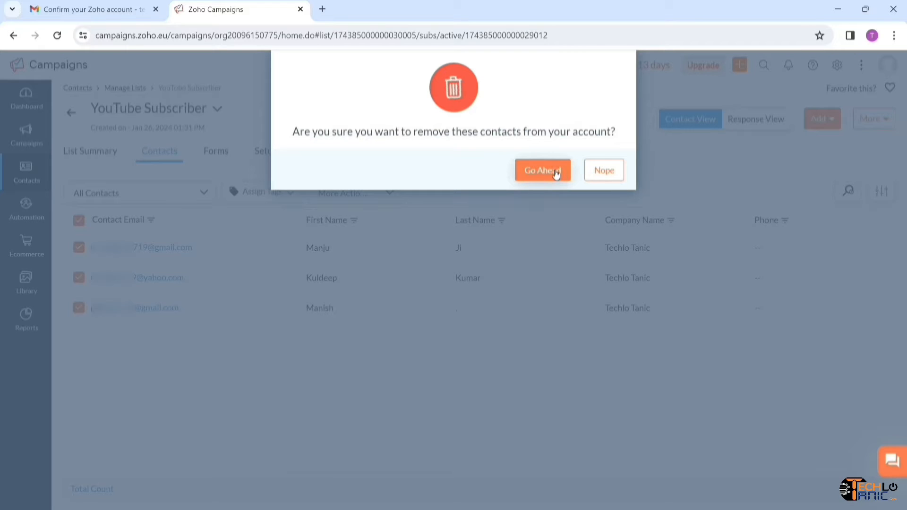
pyautogui.click(543, 170)
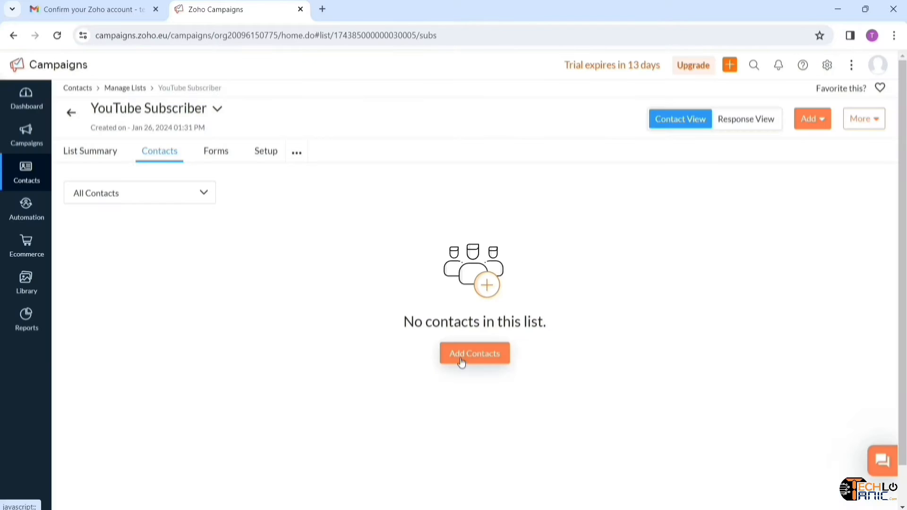
# - Upload Sample Email List.csv as a contact import into the empty YouTube Subscriber list
pyautogui.click(462, 360)
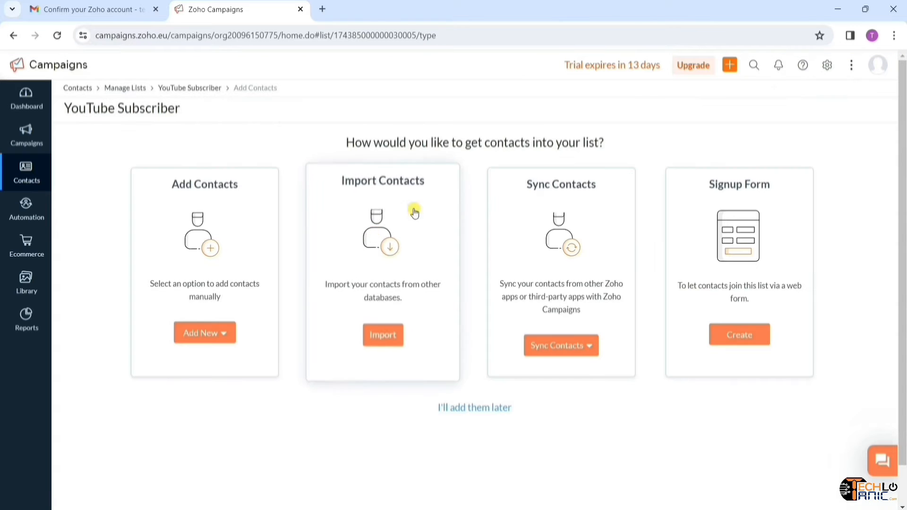
pyautogui.click(385, 342)
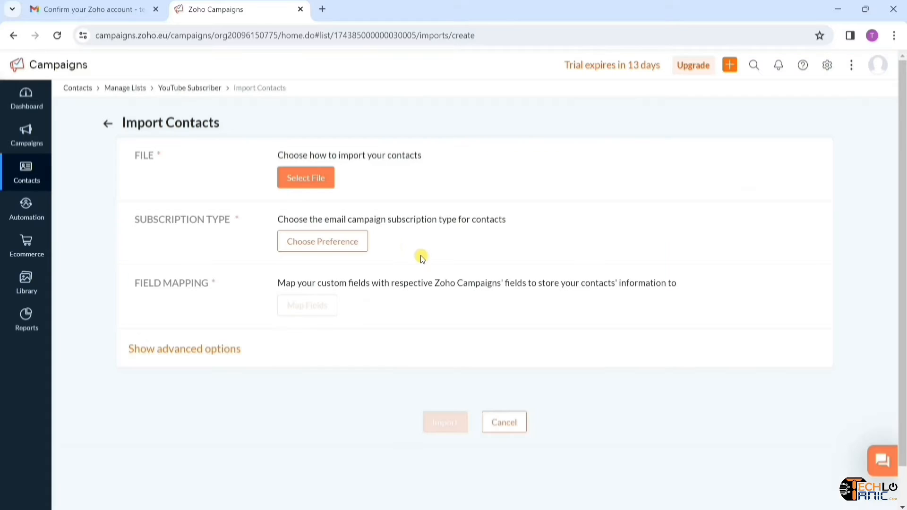
pyautogui.click(308, 183)
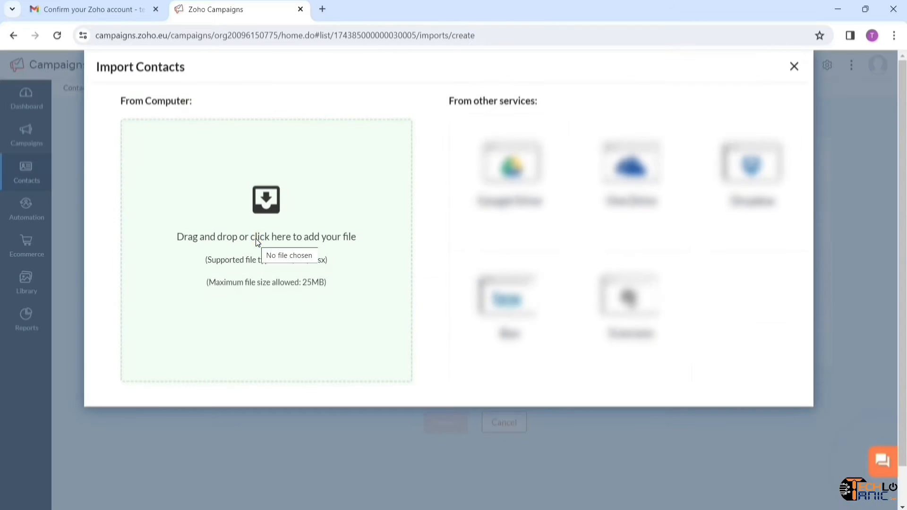
pyautogui.click(258, 239)
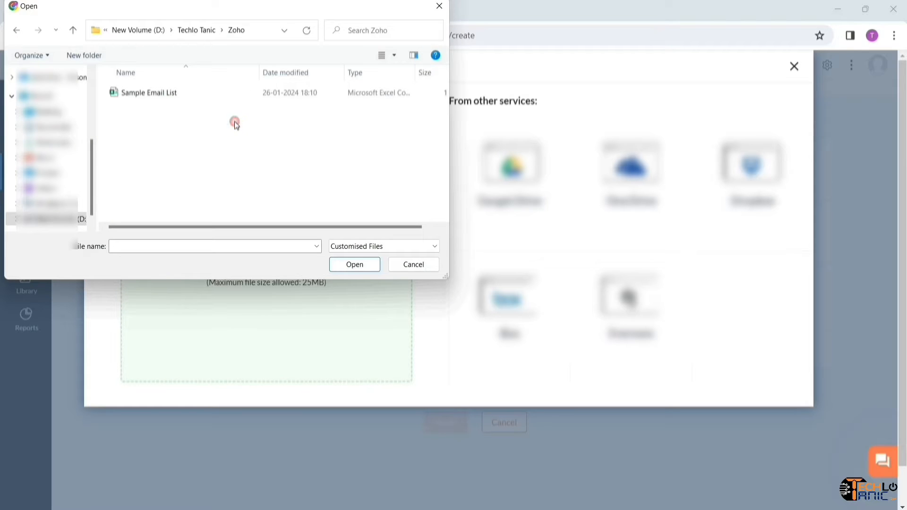
pyautogui.doubleClick(192, 94)
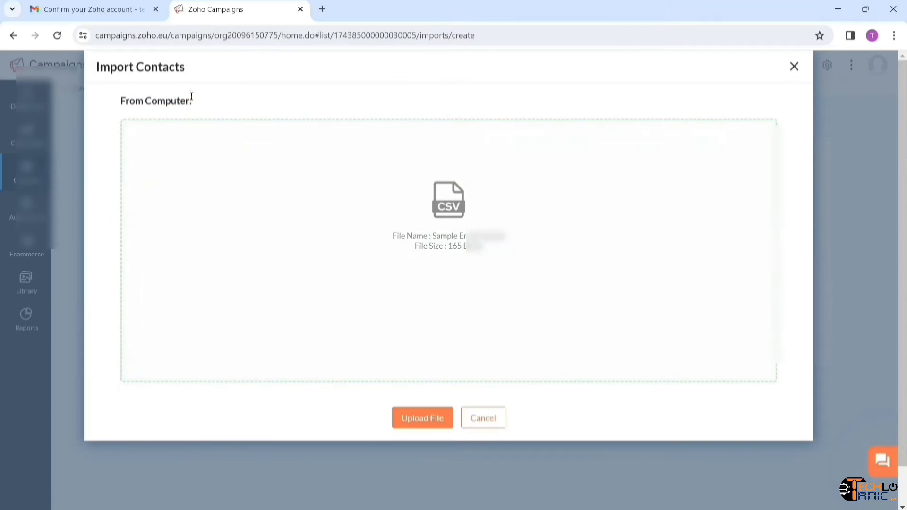
pyautogui.click(416, 418)
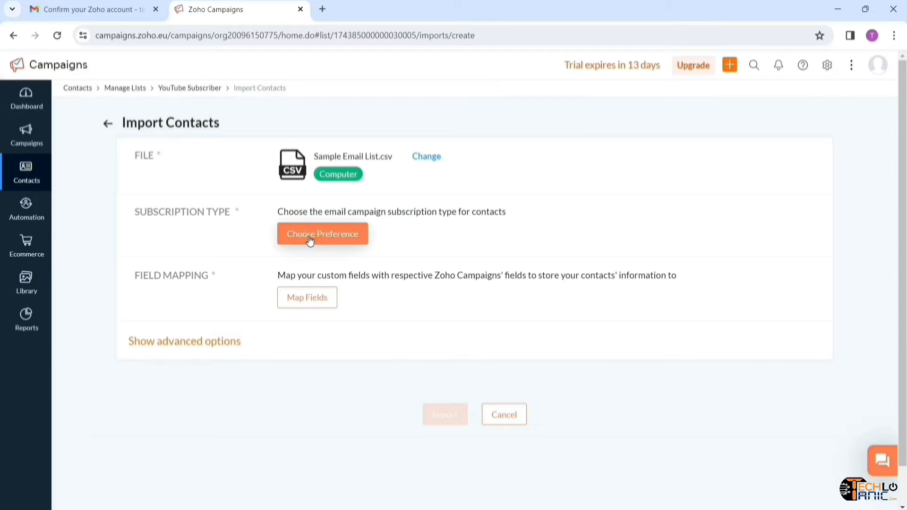
# - Set the imported contacts' subscription type to Marketing with overwrite enabled, and save
pyautogui.click(309, 237)
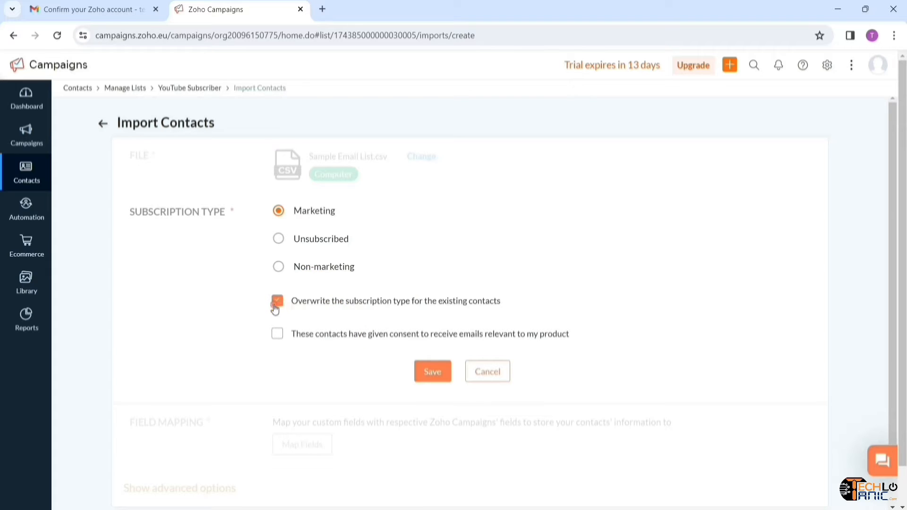
pyautogui.click(275, 338)
pyautogui.click(421, 373)
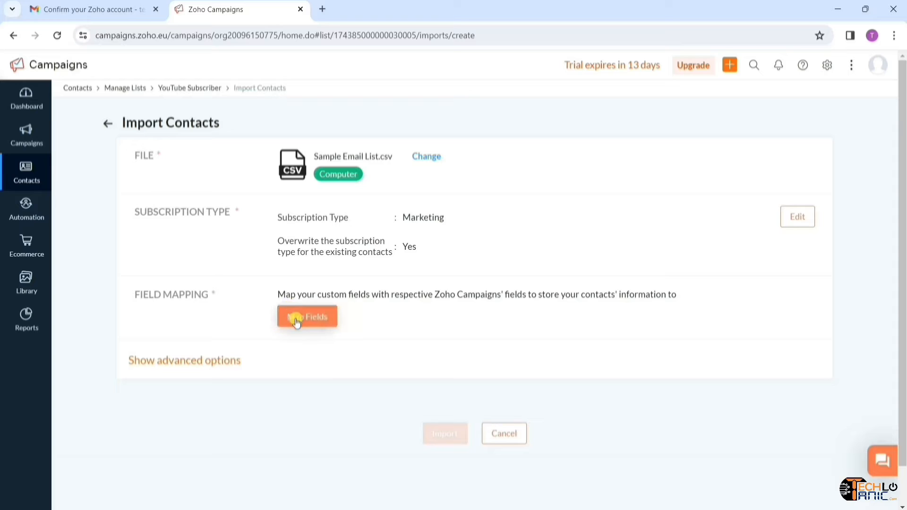
# - Map EMAIL to Contact Email, FIRST NAME to First Name and LAST NAME to Last Name
pyautogui.click(297, 323)
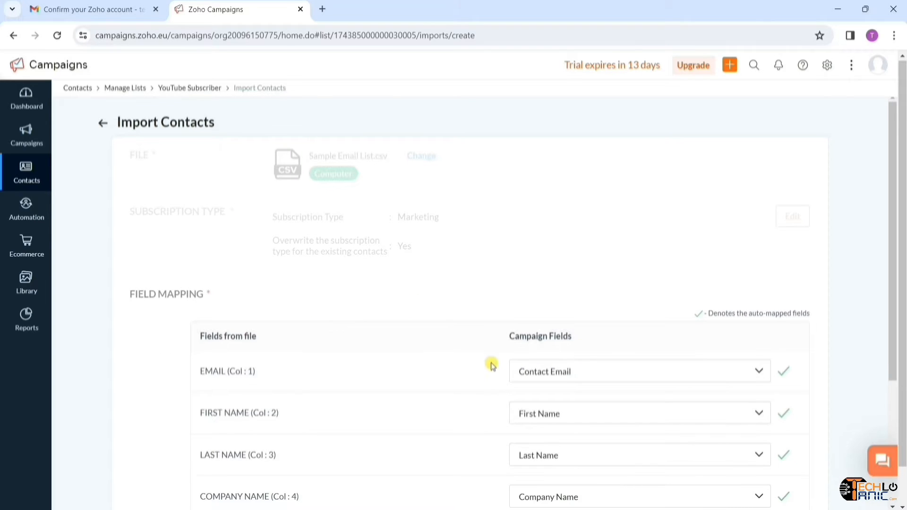
pyautogui.scroll(-2, 492, 364)
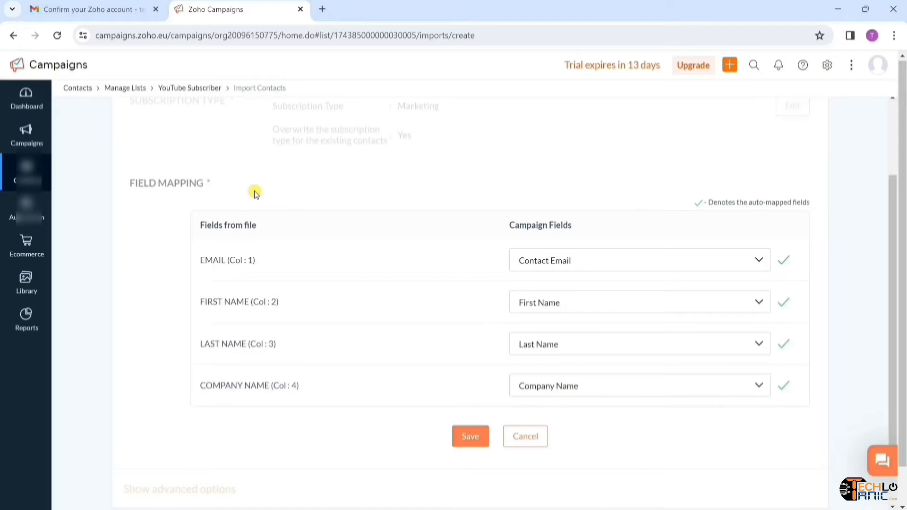
pyautogui.click(640, 260)
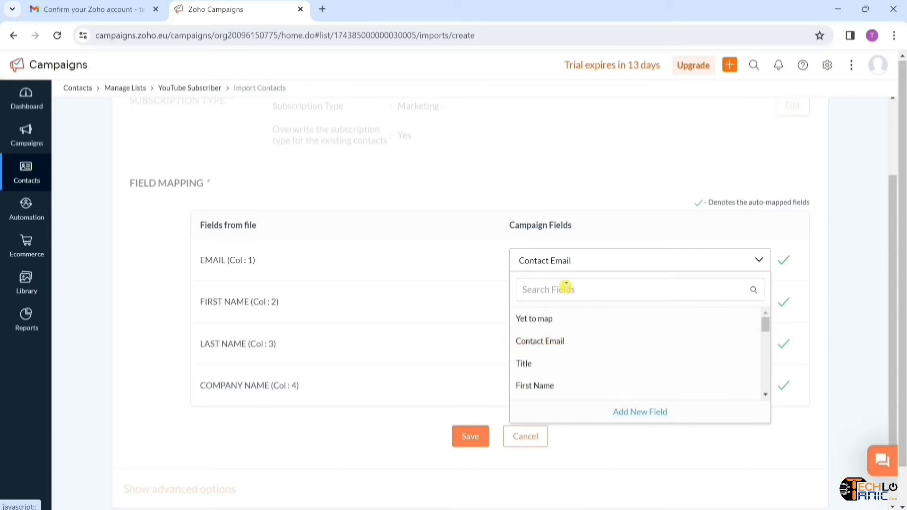
pyautogui.click(552, 344)
pyautogui.click(589, 309)
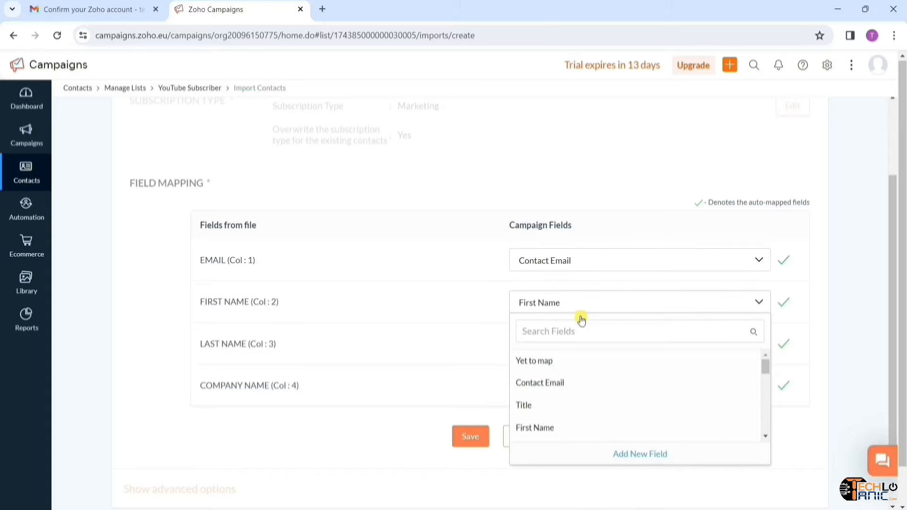
pyautogui.scroll(-3, 553, 381)
pyautogui.scroll(3, 556, 385)
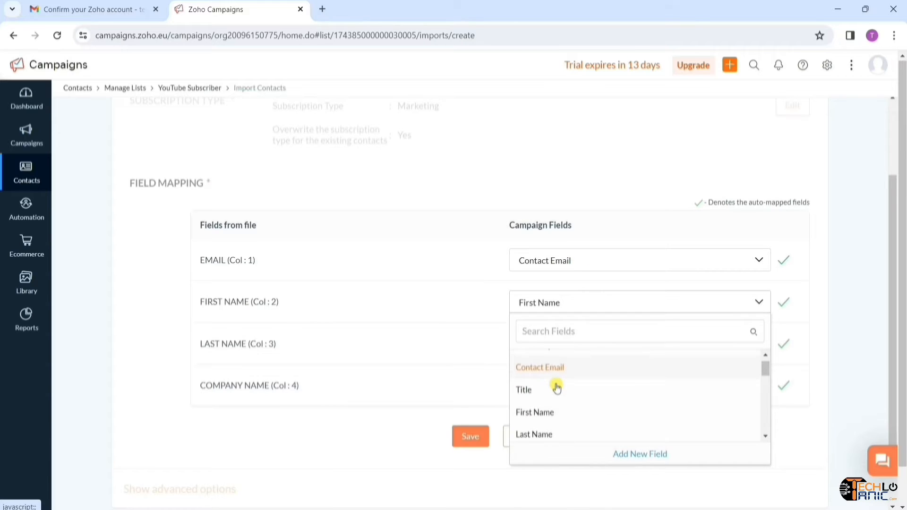
pyautogui.scroll(-6, 556, 387)
pyautogui.click(492, 319)
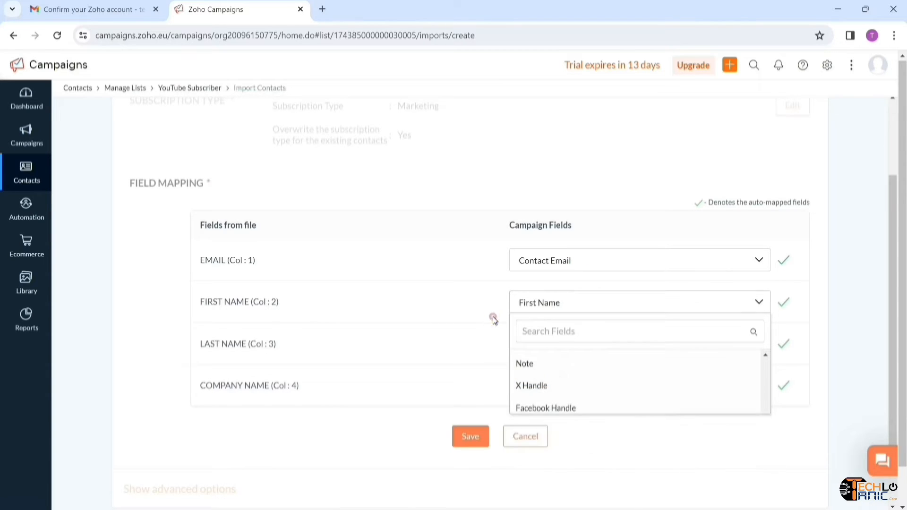
pyautogui.click(570, 351)
pyautogui.scroll(-1, 565, 429)
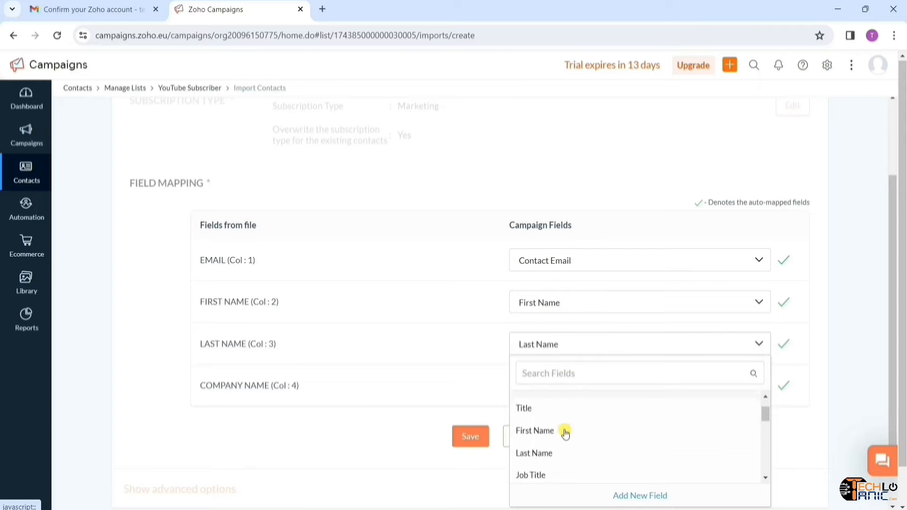
pyautogui.click(539, 445)
# - Map COMPANY NAME to Company Name, save the mappings, and start the import
pyautogui.click(617, 387)
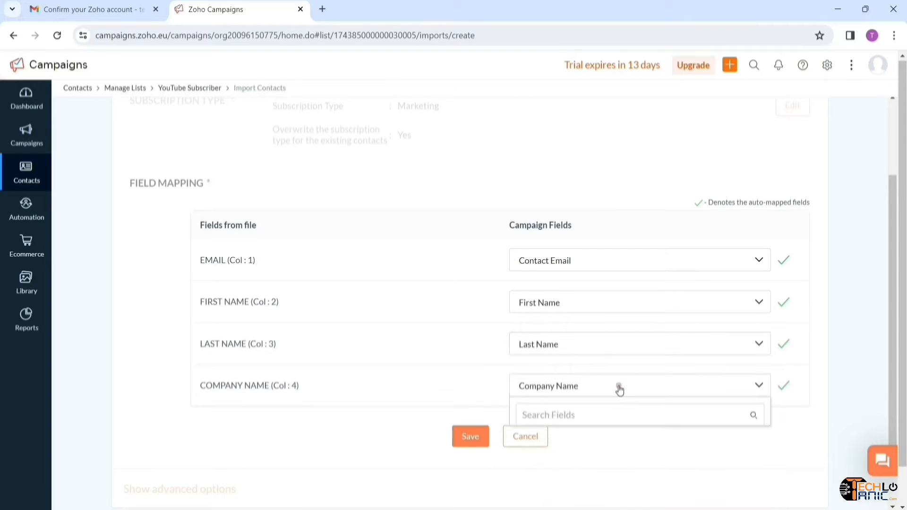
pyautogui.scroll(-2, 597, 422)
pyautogui.scroll(-3, 597, 425)
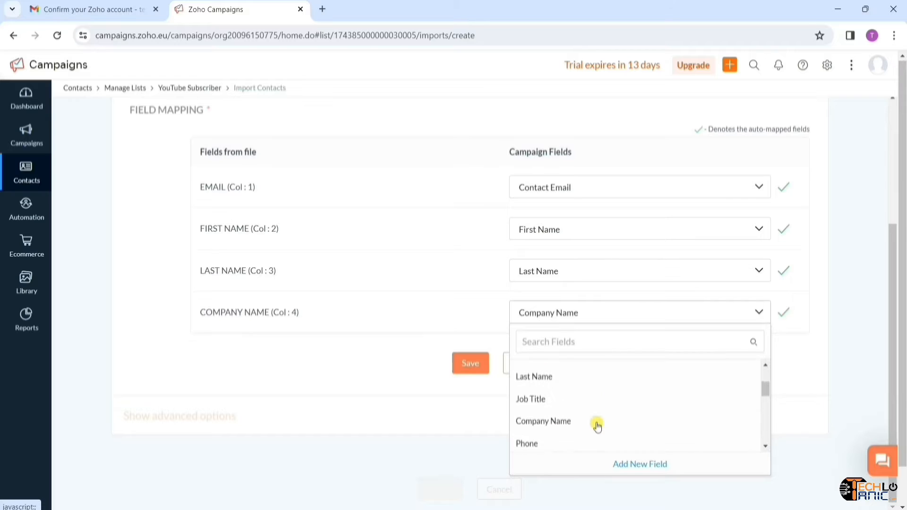
pyautogui.click(593, 399)
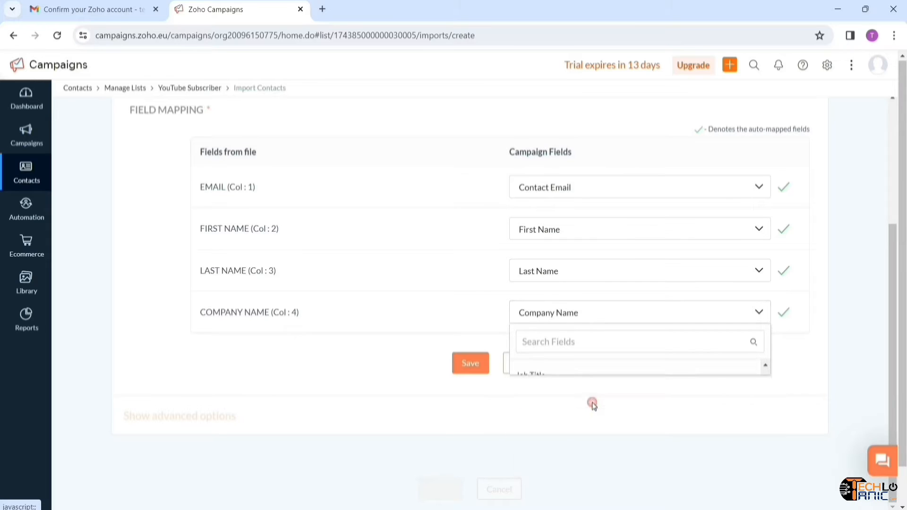
pyautogui.click(467, 367)
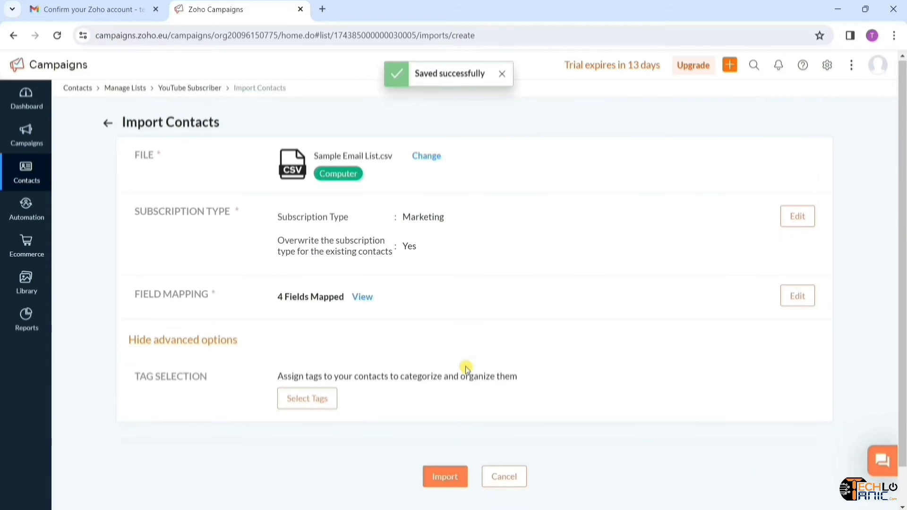
pyautogui.scroll(-1, 343, 356)
pyautogui.click(194, 302)
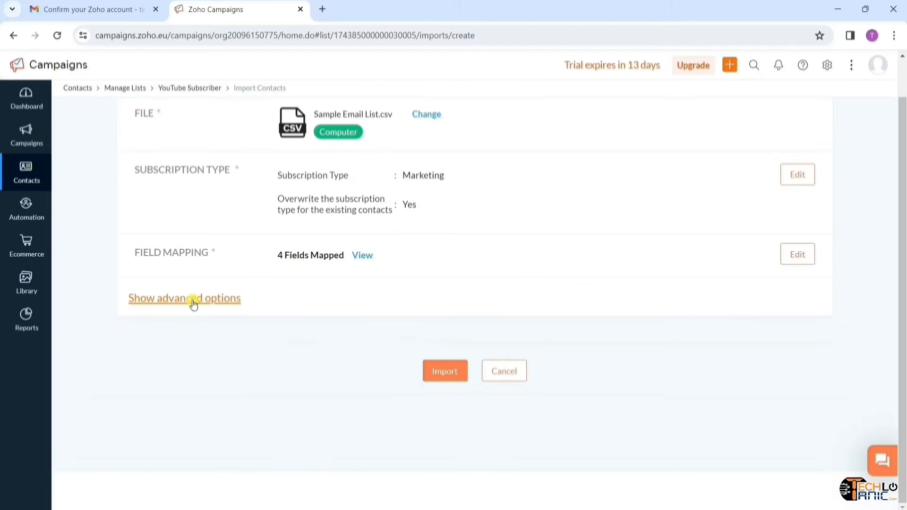
pyautogui.click(440, 373)
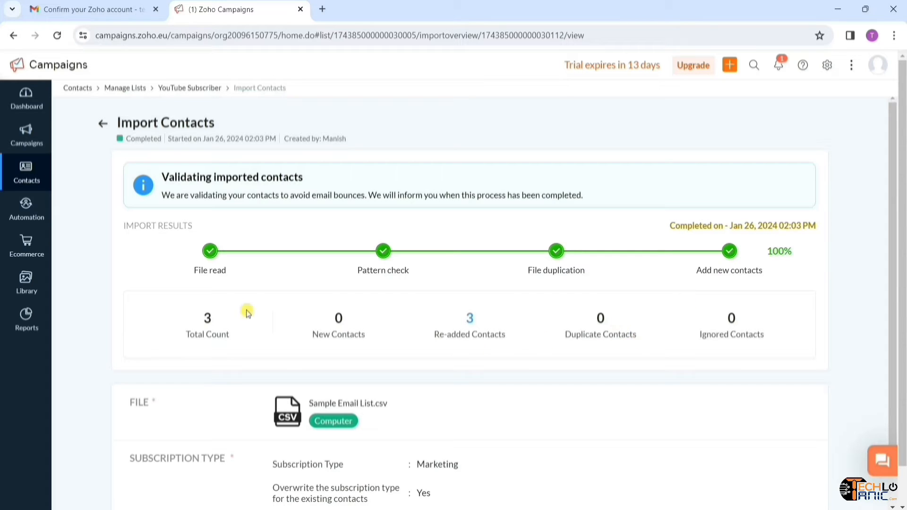
# - Wait for the Sample Email List.csv import into YouTube Subscriber to reach 100%
pyautogui.moveTo(28, 179)
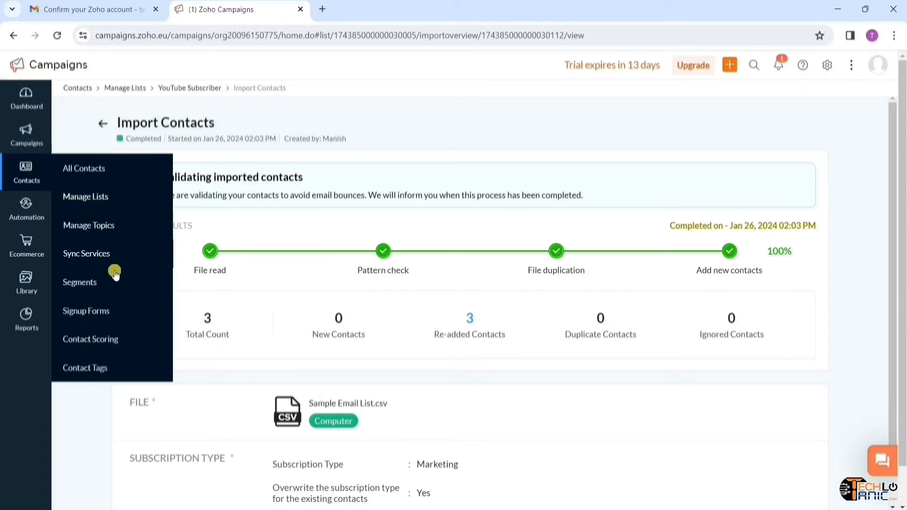
# - Start a new single segment and name it Country
pyautogui.click(91, 292)
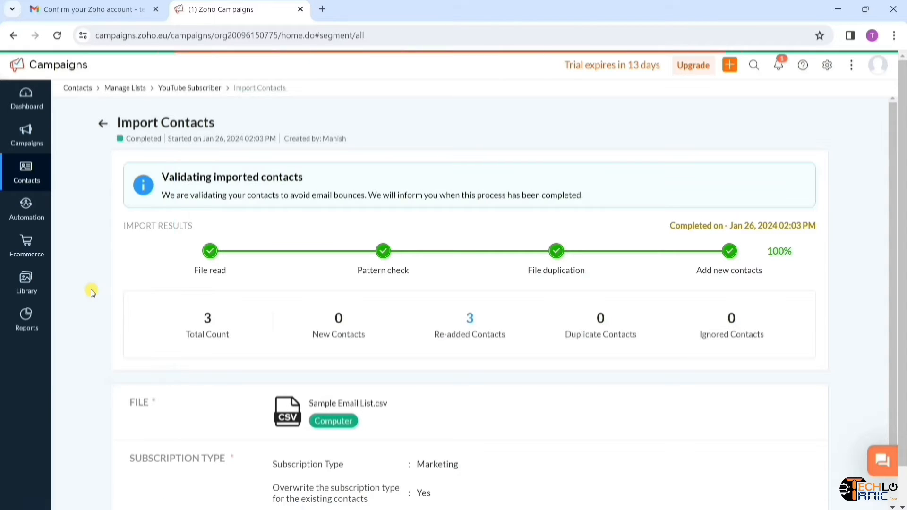
pyautogui.click(504, 315)
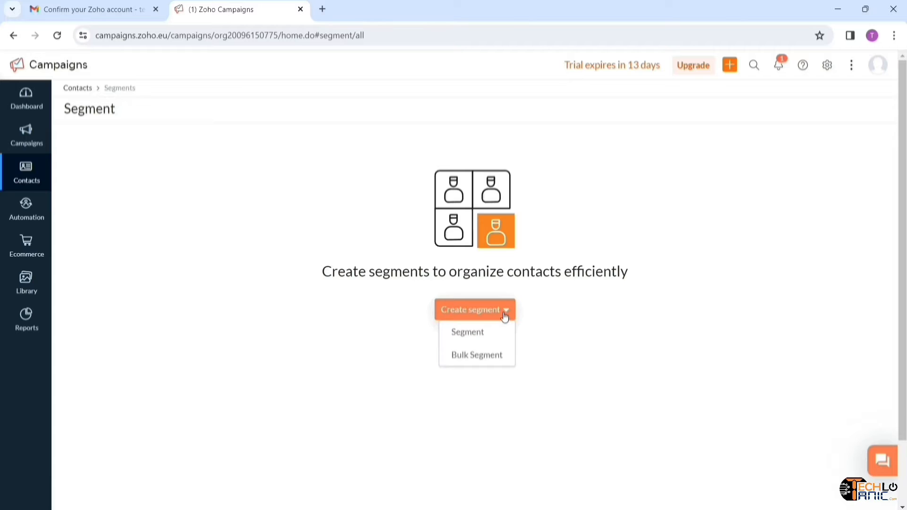
pyautogui.click(478, 338)
pyautogui.click(360, 171)
pyautogui.write('Country')
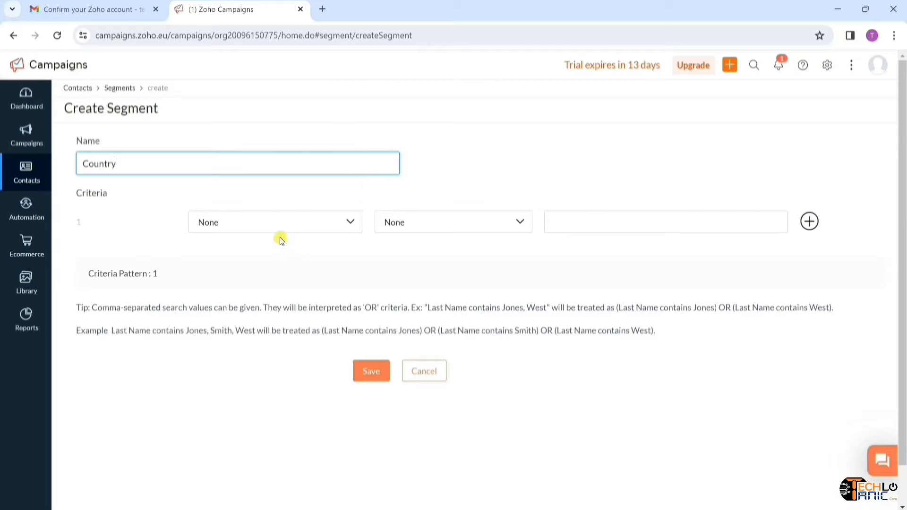
# - Set the segment criterion to Country contains India and save it
pyautogui.click(355, 229)
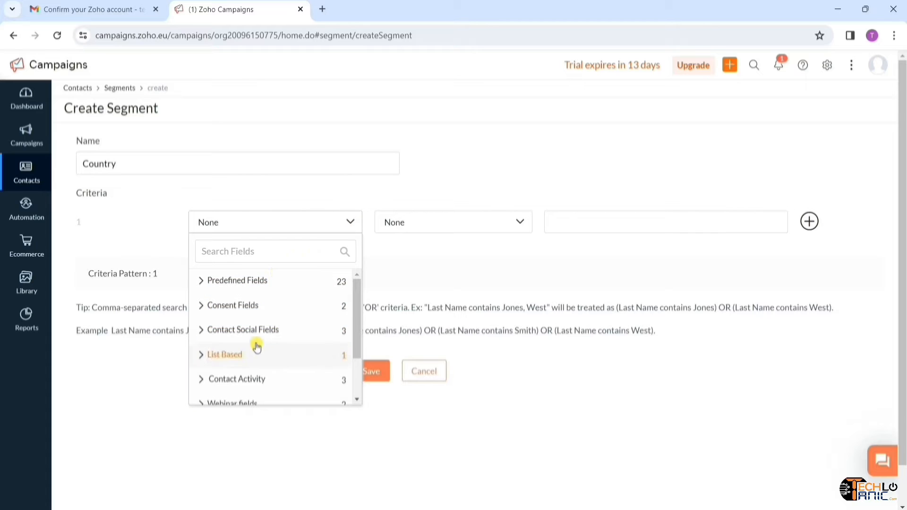
pyautogui.scroll(-4, 273, 336)
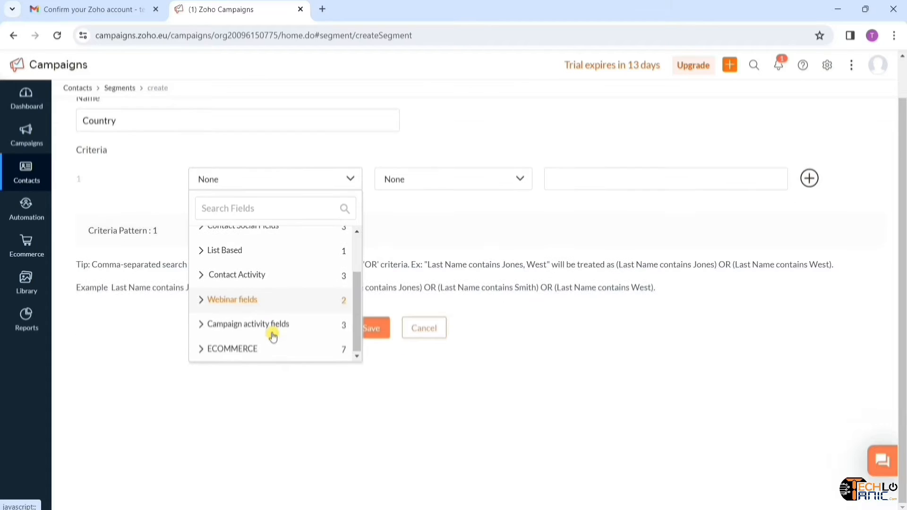
pyautogui.scroll(3, 273, 335)
pyautogui.scroll(1, 273, 336)
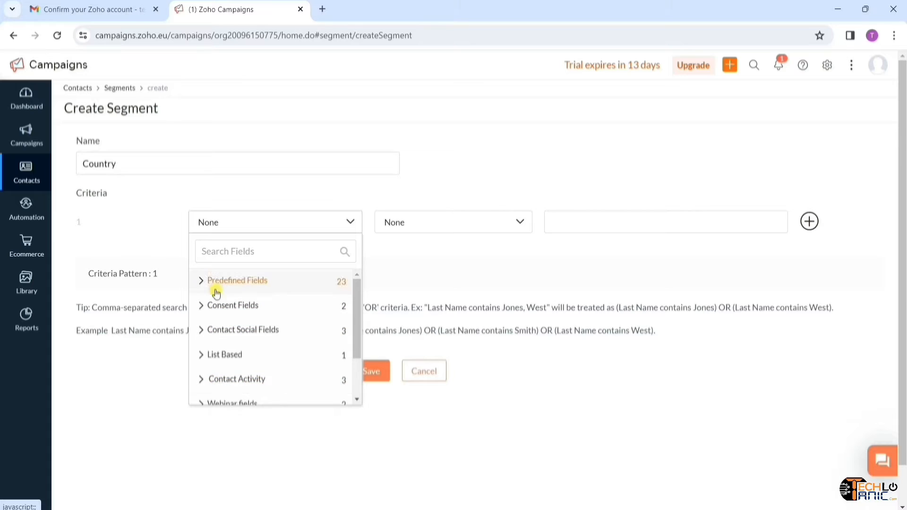
pyautogui.click(250, 252)
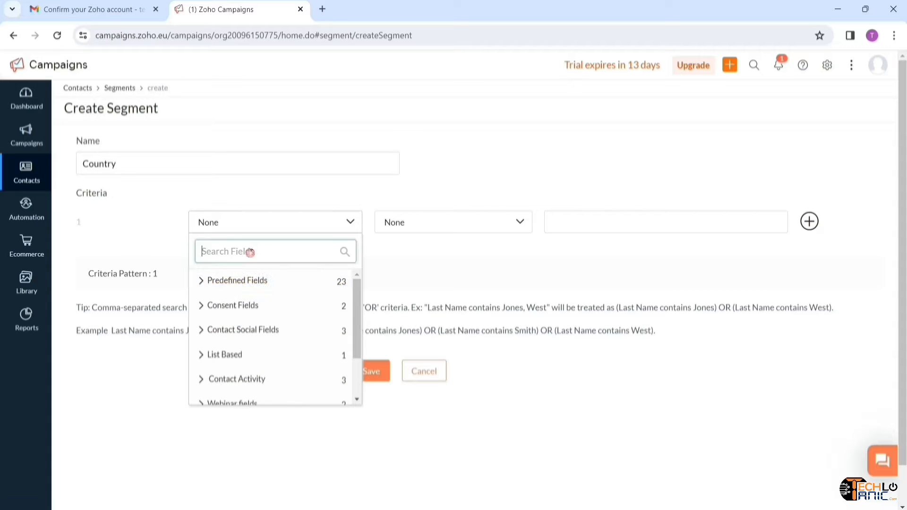
pyautogui.write('countr')
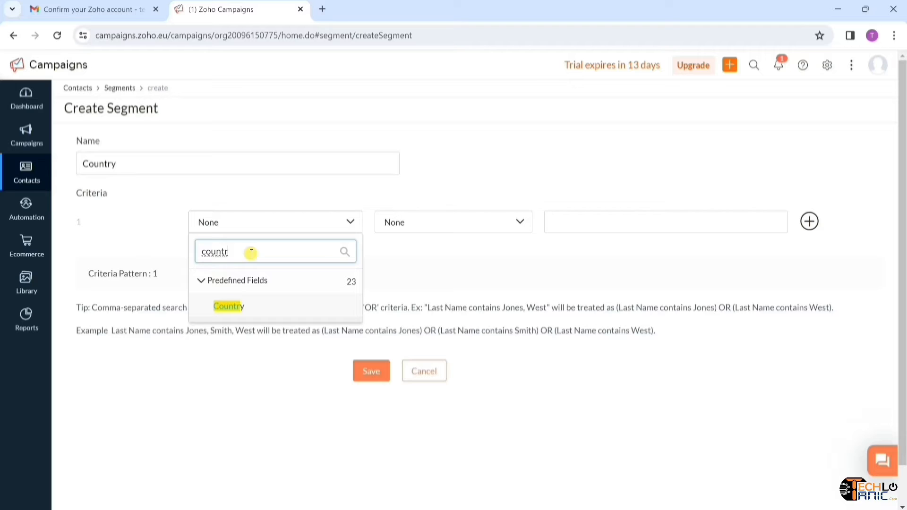
pyautogui.click(228, 308)
pyautogui.click(486, 222)
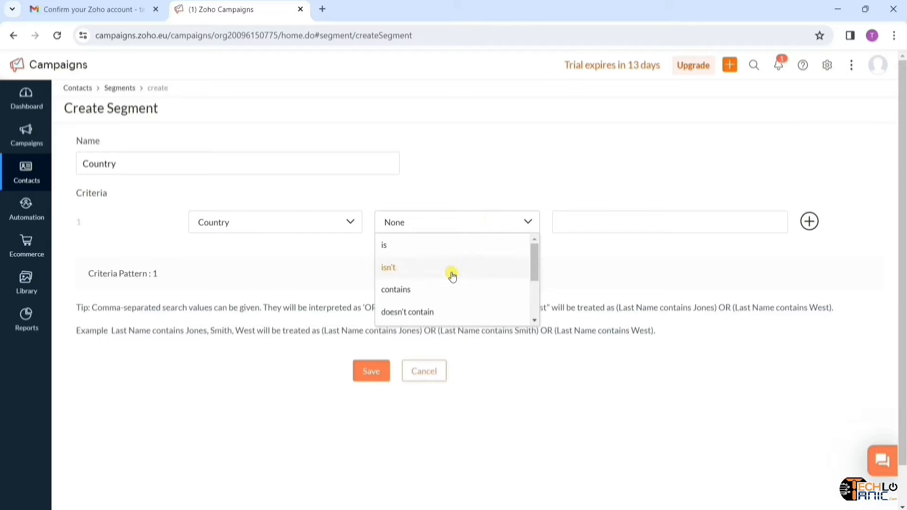
pyautogui.scroll(-2, 432, 300)
pyautogui.scroll(2, 433, 299)
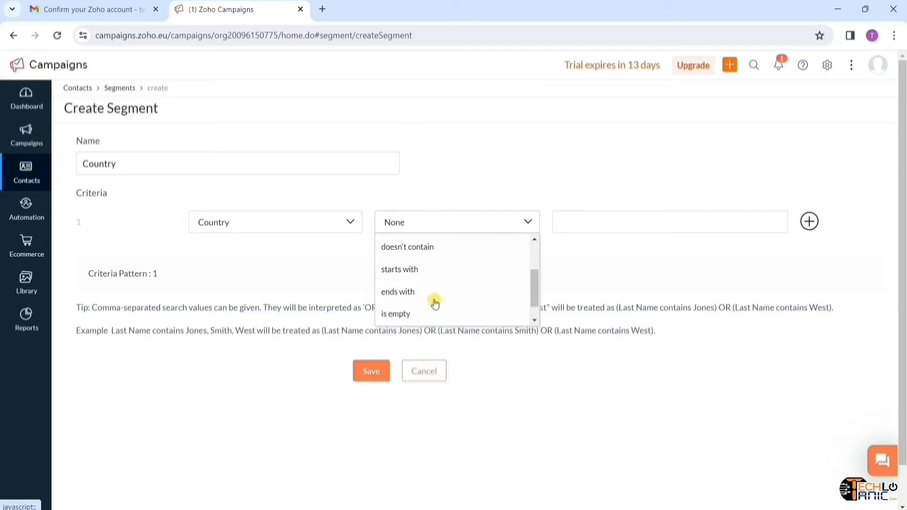
pyautogui.click(412, 296)
pyautogui.click(639, 222)
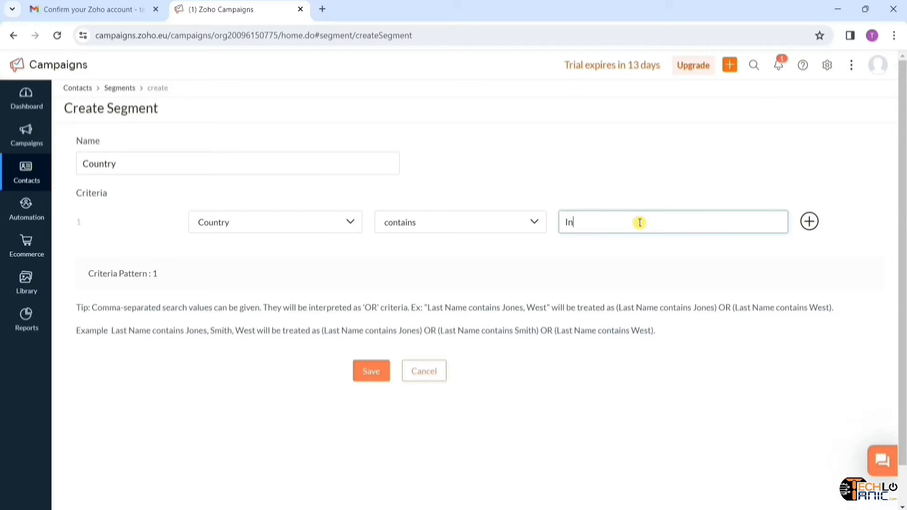
pyautogui.write('India')
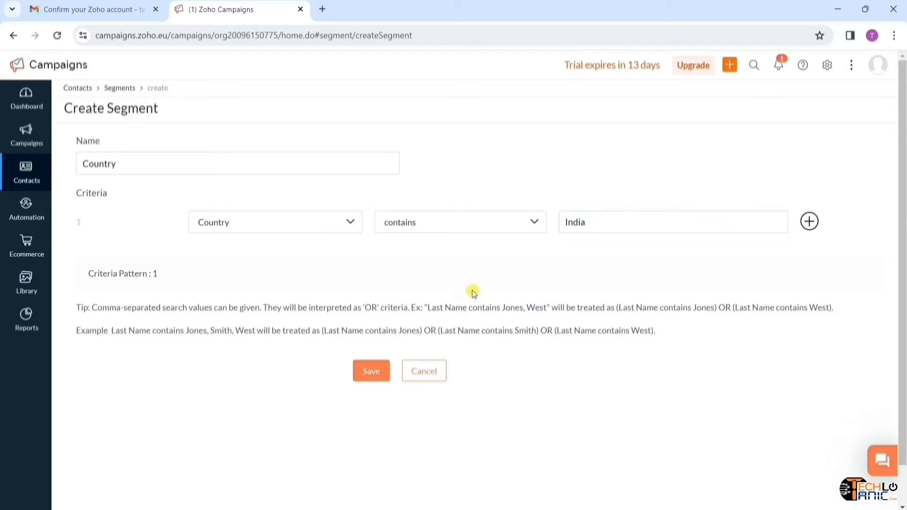
pyautogui.click(372, 371)
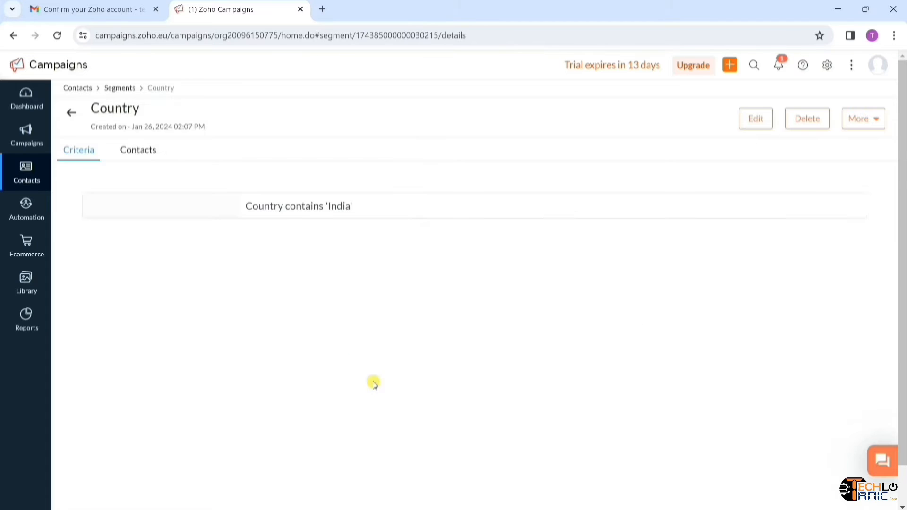
# - Check the Country segment's matching contacts, then return to its criteria view
pyautogui.click(142, 156)
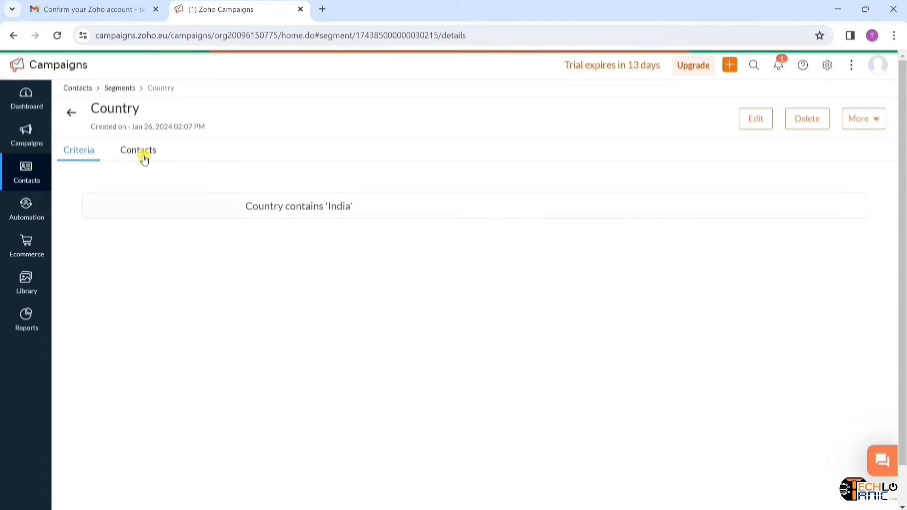
pyautogui.click(87, 156)
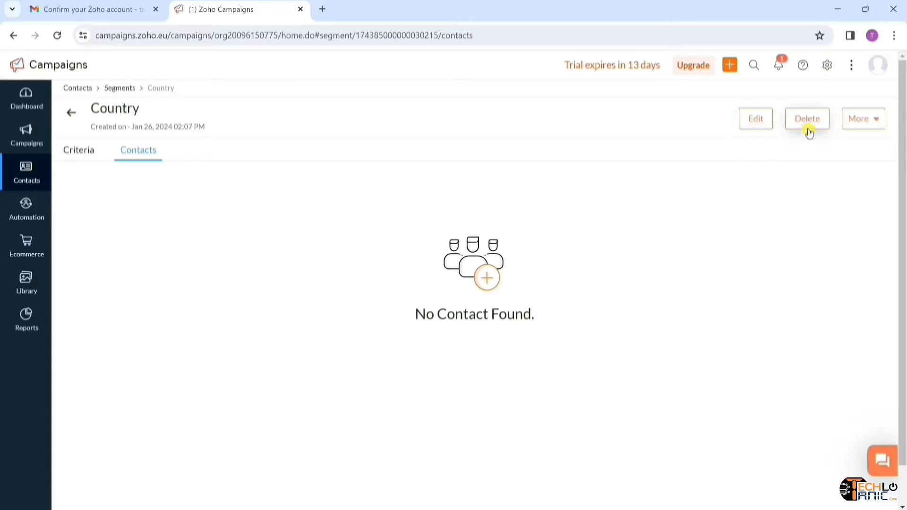
pyautogui.click(881, 123)
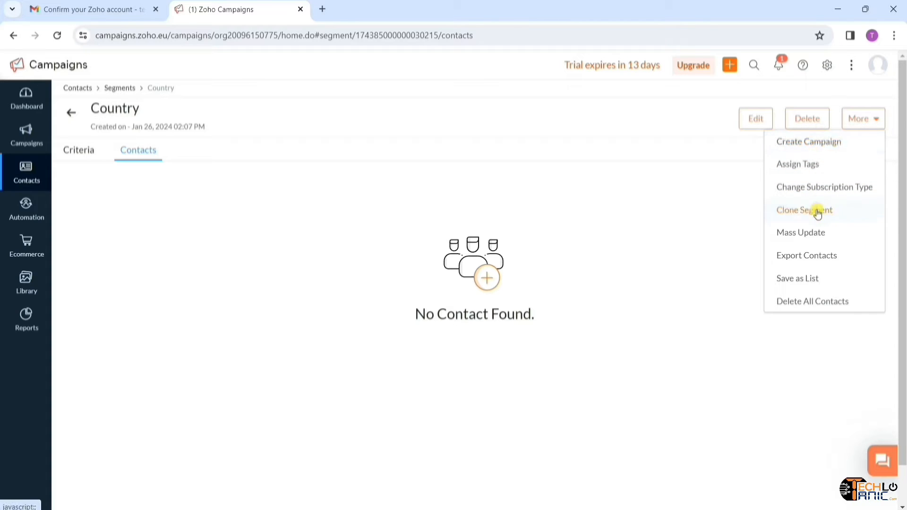
pyautogui.click(697, 224)
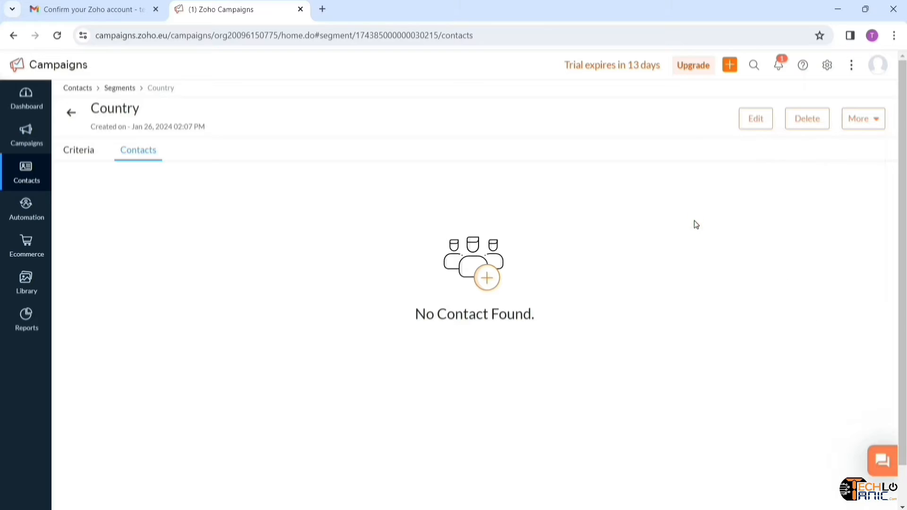
pyautogui.click(32, 181)
# - Open the YouTube Subscriber list from Manage Lists and show its Forms tab
pyautogui.click(32, 181)
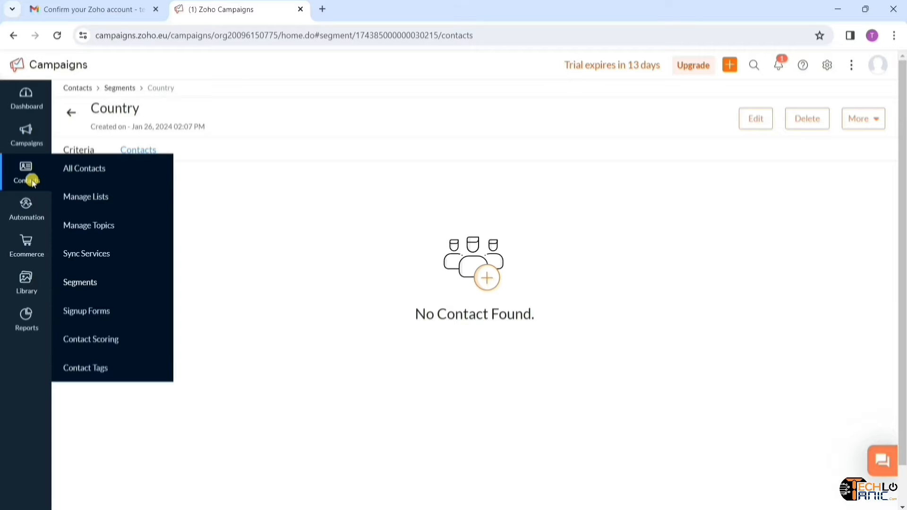
pyautogui.click(98, 202)
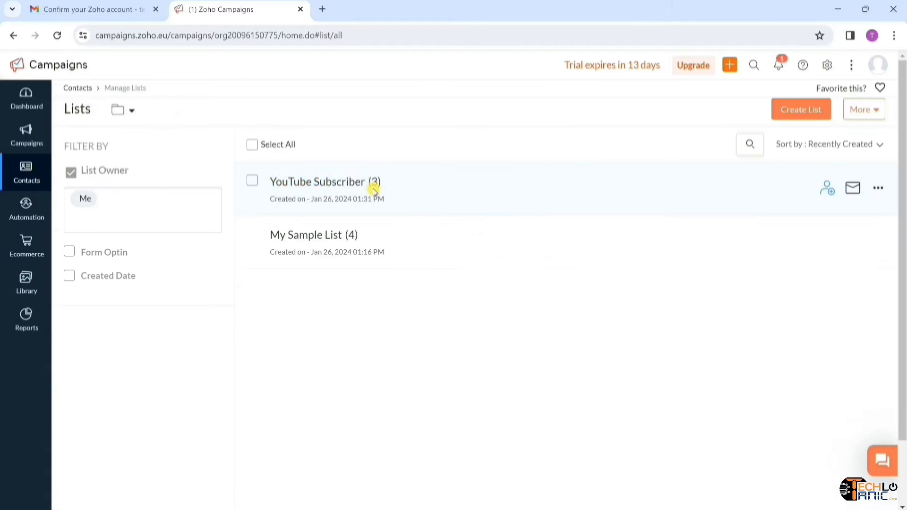
pyautogui.click(351, 186)
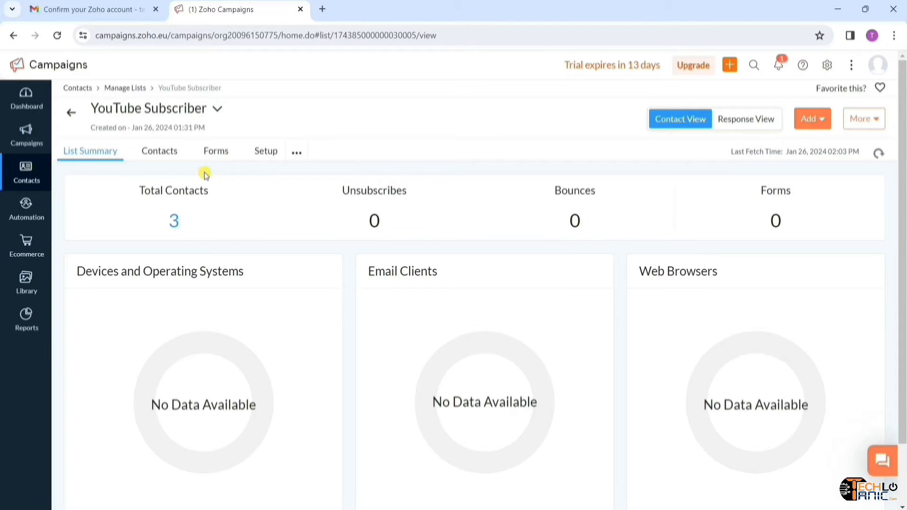
pyautogui.click(171, 155)
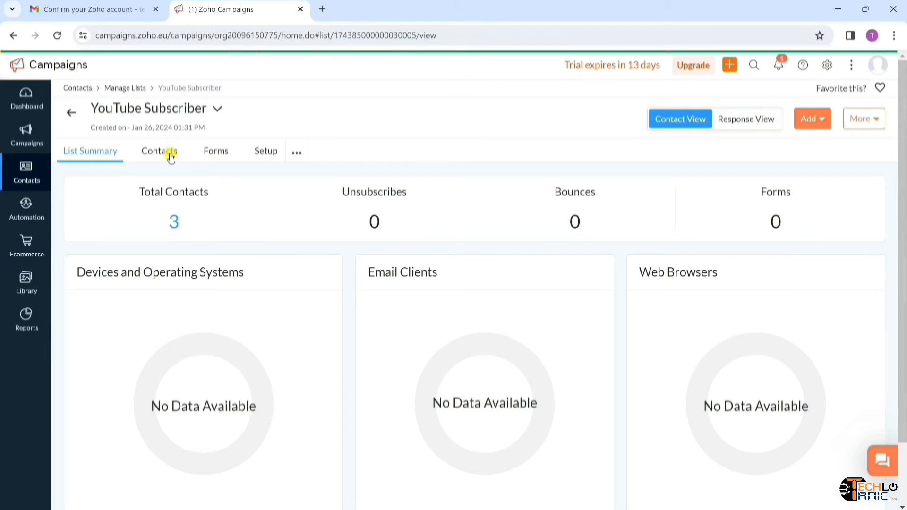
pyautogui.click(215, 160)
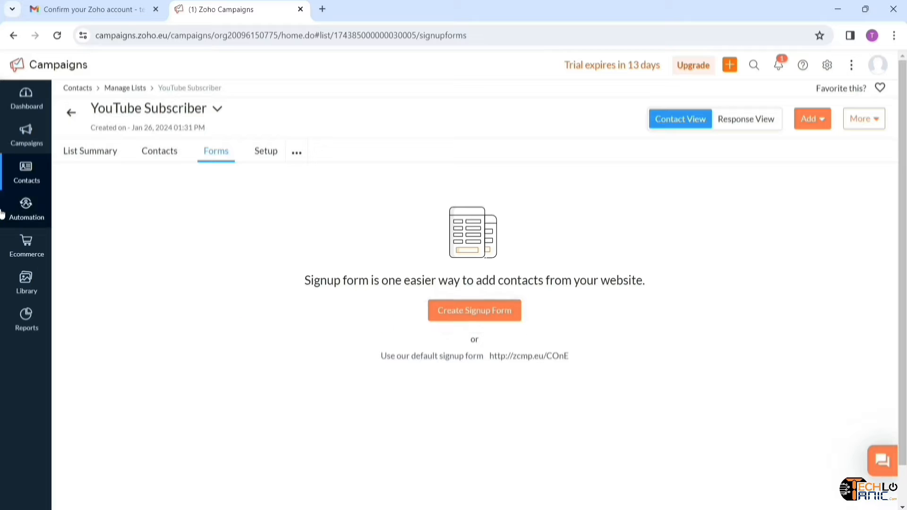
pyautogui.moveTo(26, 172)
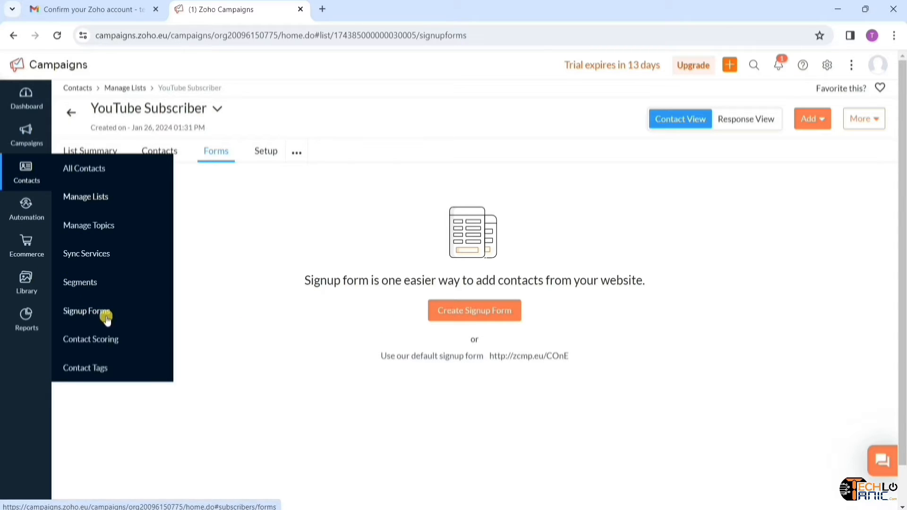
# - Create a new signup form titled 'Email Marketing Form'
pyautogui.click(504, 323)
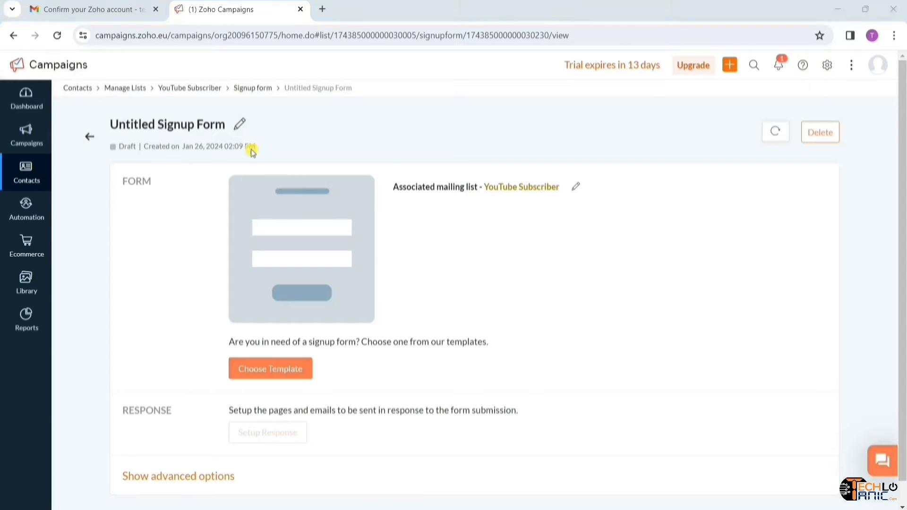
pyautogui.click(242, 126)
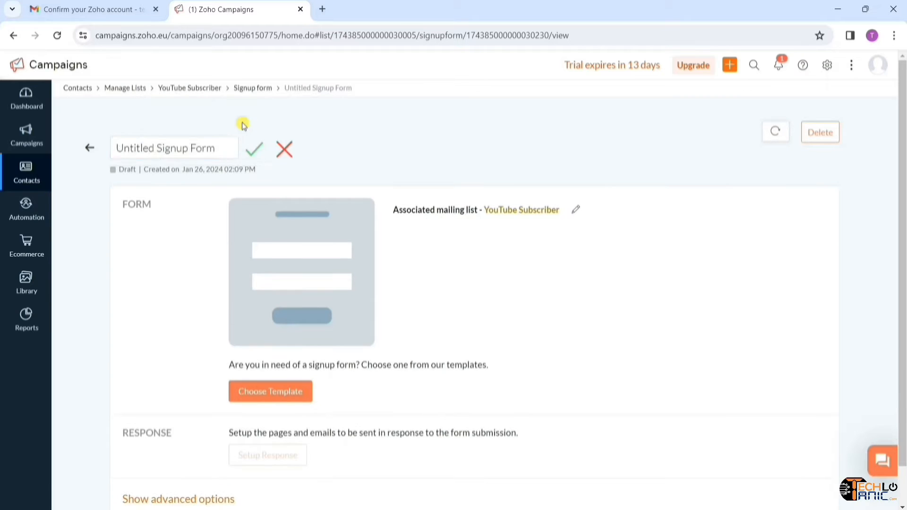
pyautogui.press('BackSpace')
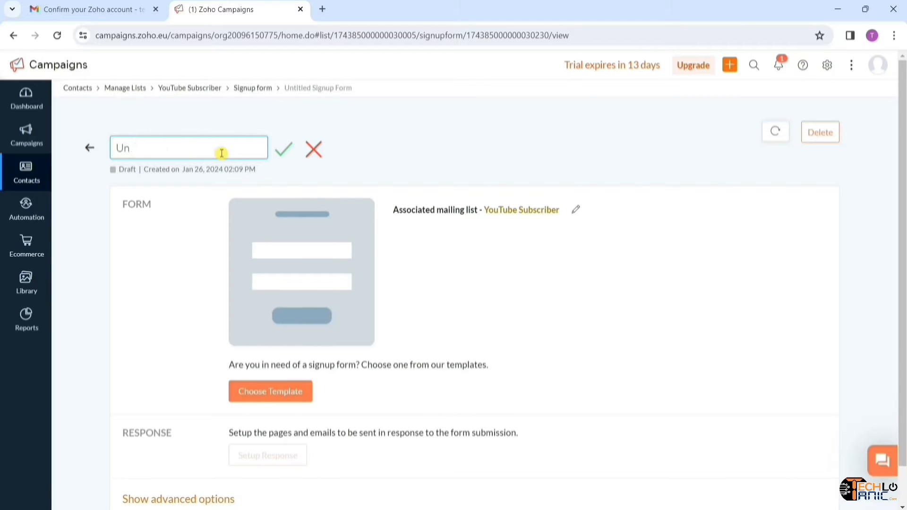
pyautogui.write('Email Marketing Form')
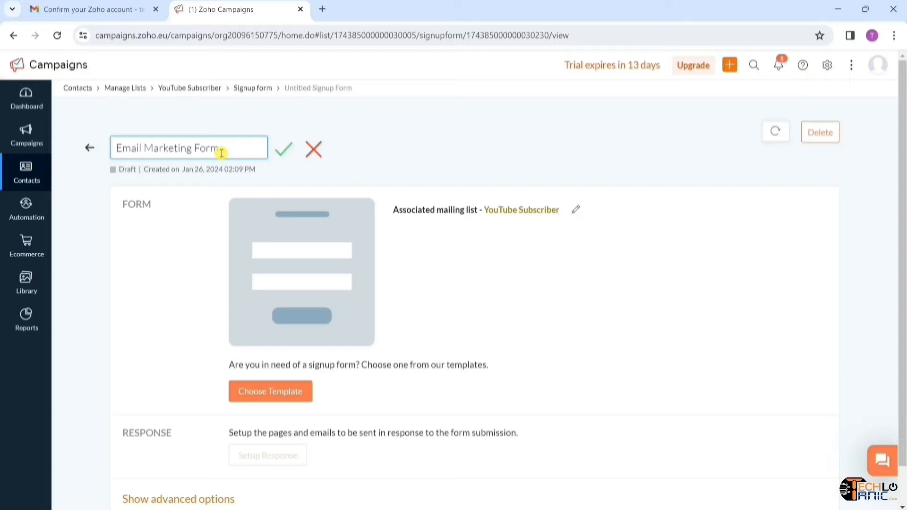
pyautogui.click(284, 159)
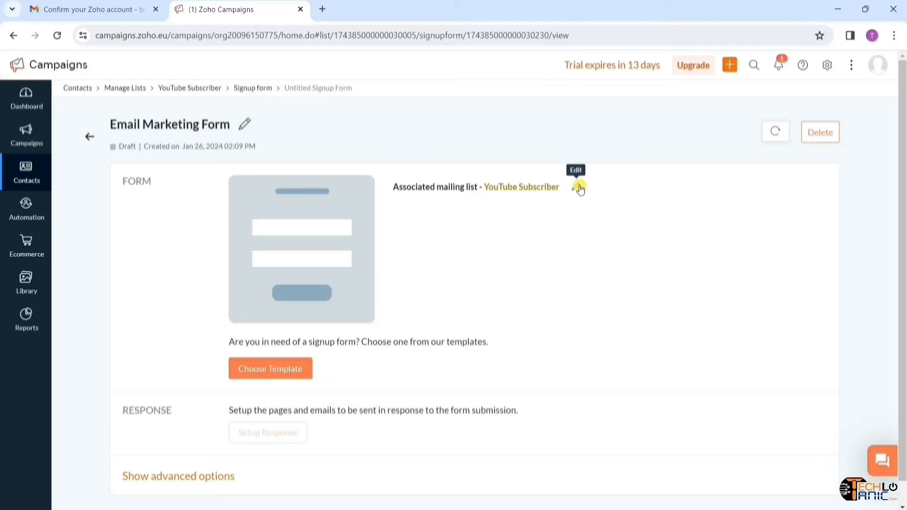
# - Browse the ready-made compact signup form templates
pyautogui.click(264, 380)
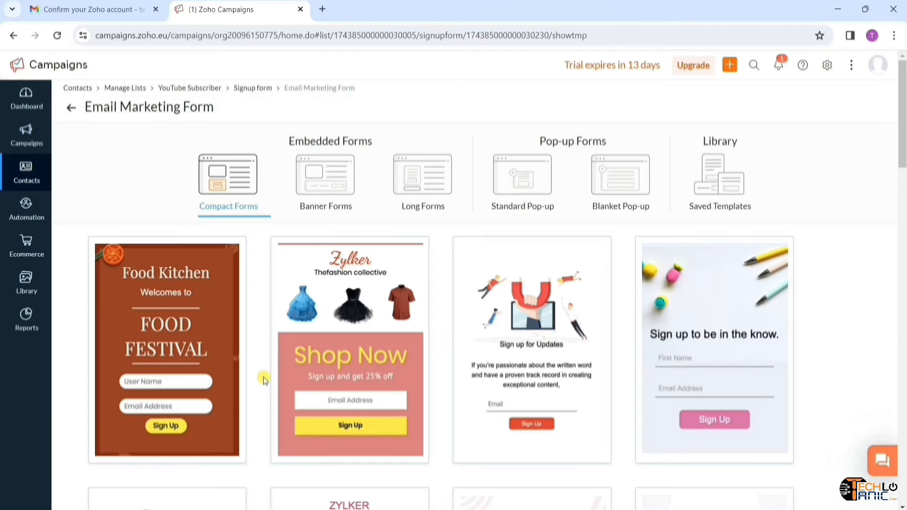
pyautogui.moveTo(179, 355)
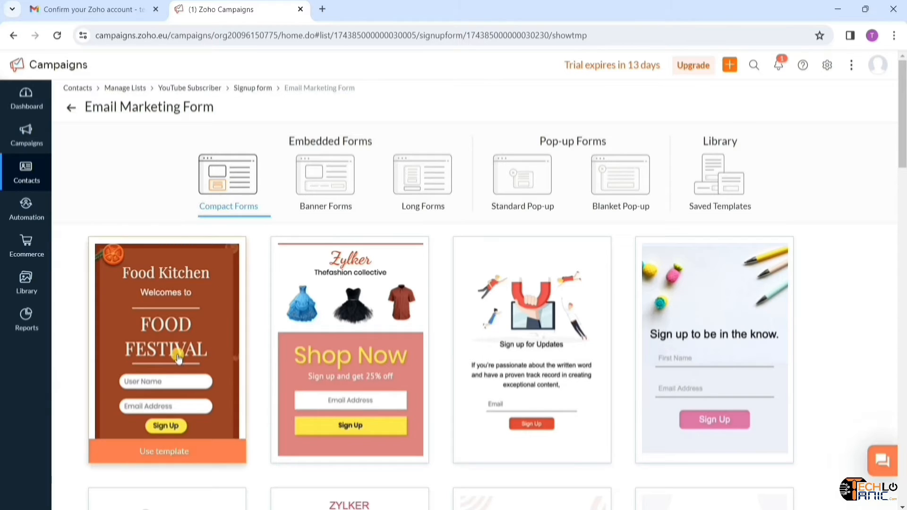
pyautogui.scroll(-5, 581, 338)
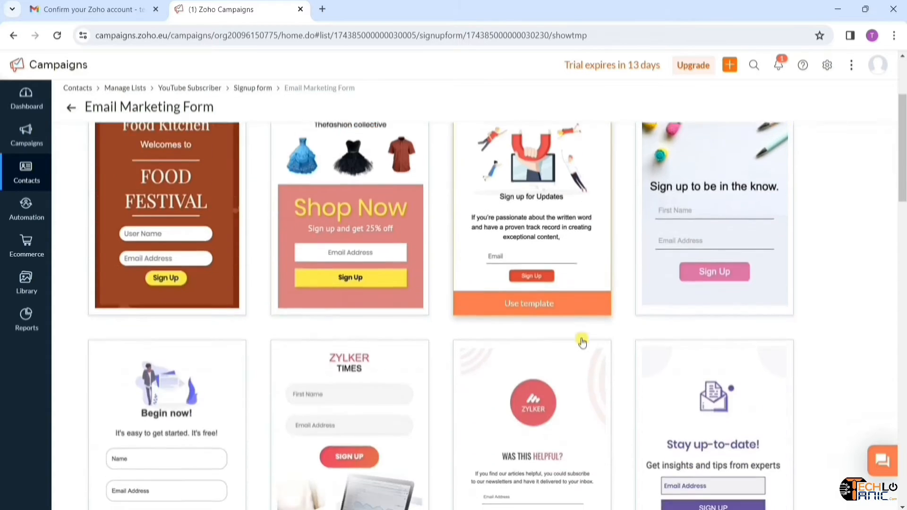
pyautogui.scroll(-20, 581, 338)
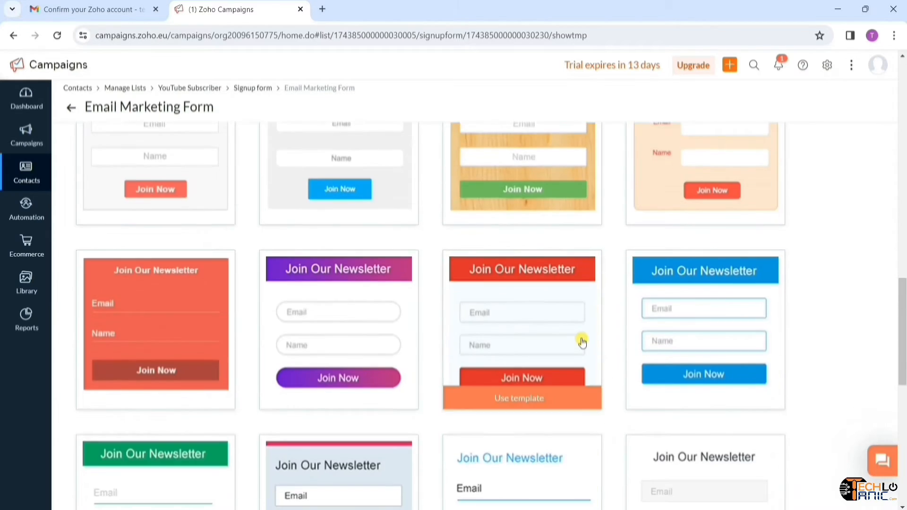
pyautogui.scroll(-8, 582, 341)
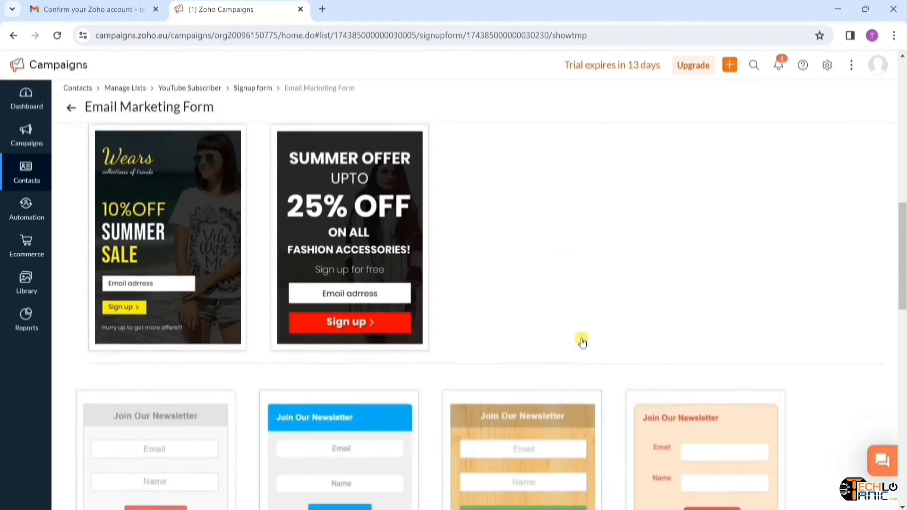
pyautogui.scroll(20, 582, 341)
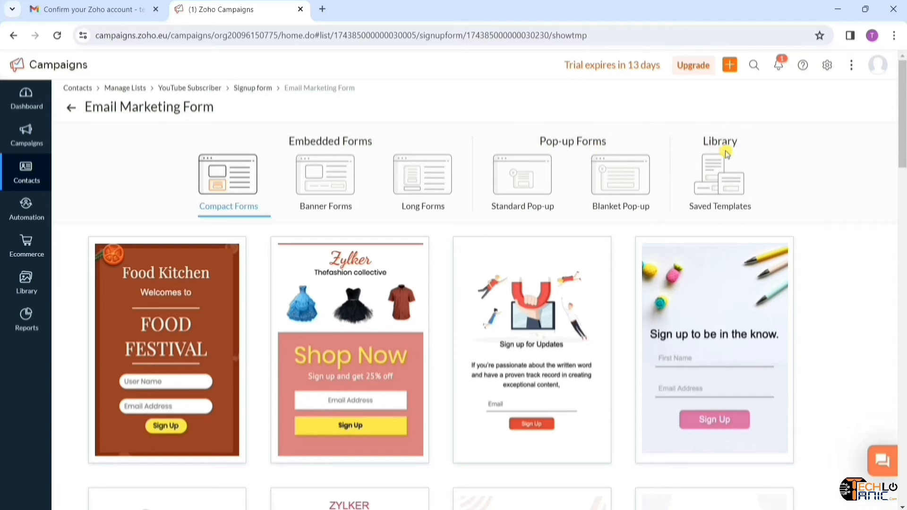
# - Look through the Banner Forms and Long Forms template categories
pyautogui.click(322, 195)
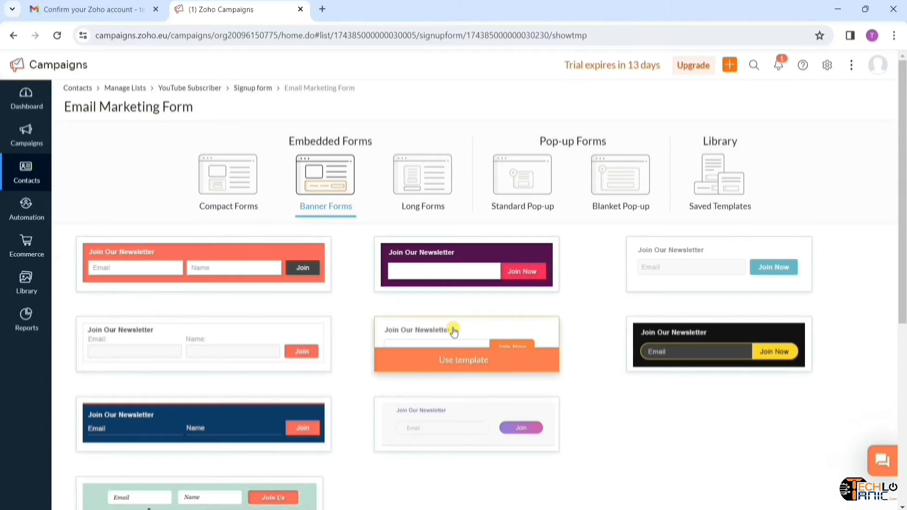
pyautogui.scroll(-6, 454, 328)
pyautogui.scroll(7, 454, 329)
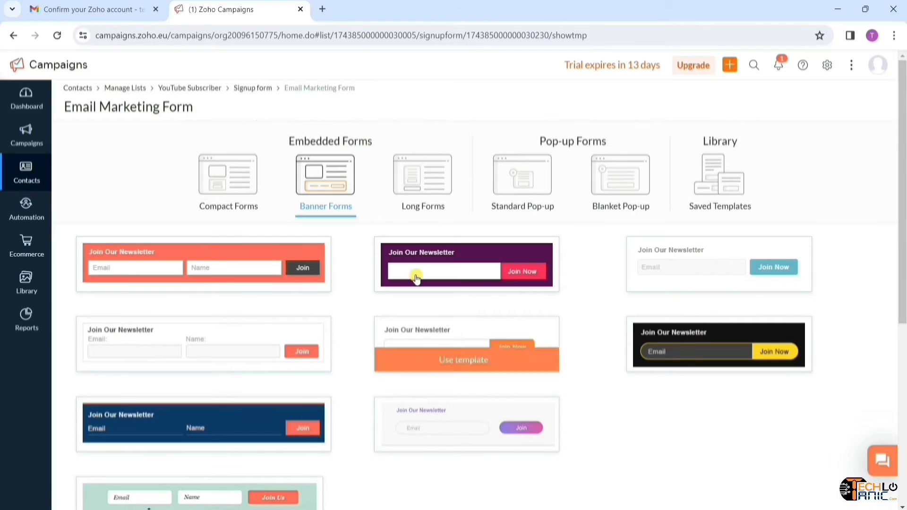
pyautogui.click(407, 191)
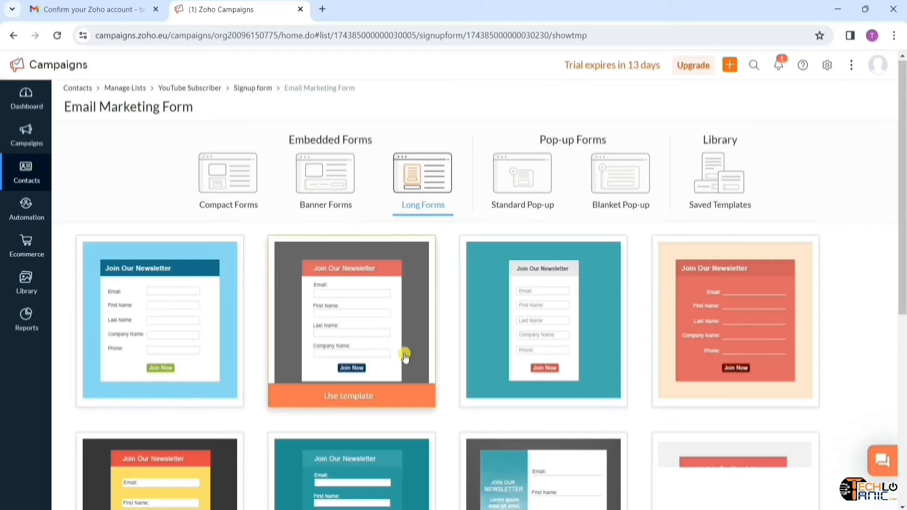
pyautogui.scroll(-6, 404, 355)
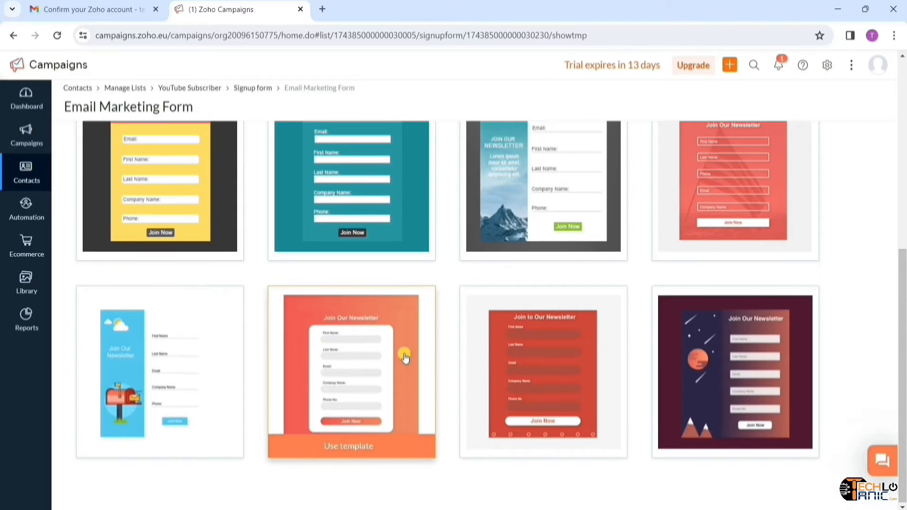
pyautogui.scroll(6, 405, 357)
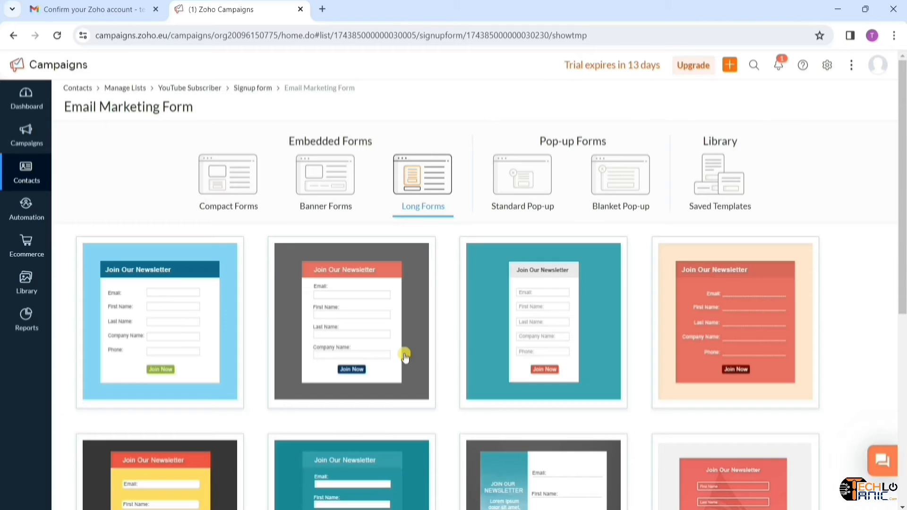
# - Look through the Standard Pop-up, Blanket Pop-up and Saved Templates categories
pyautogui.click(539, 174)
pyautogui.click(532, 175)
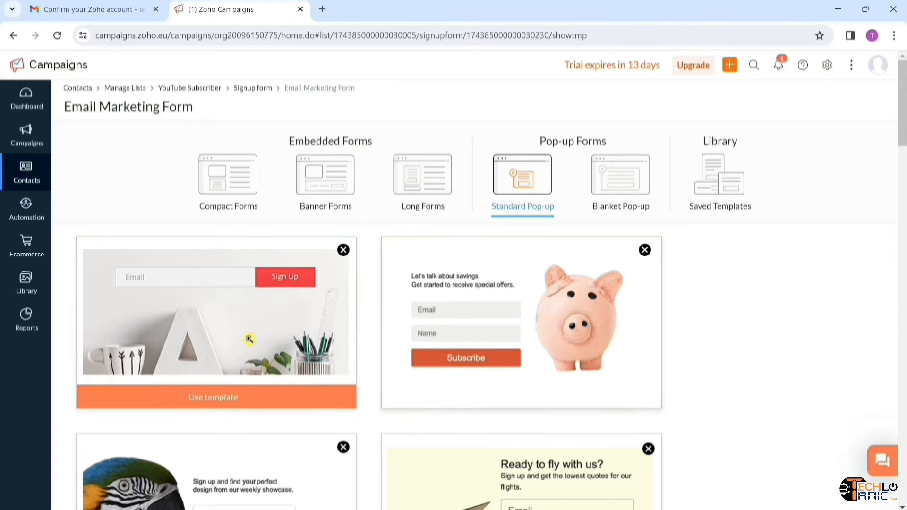
pyautogui.scroll(-5, 477, 369)
pyautogui.scroll(-6, 478, 371)
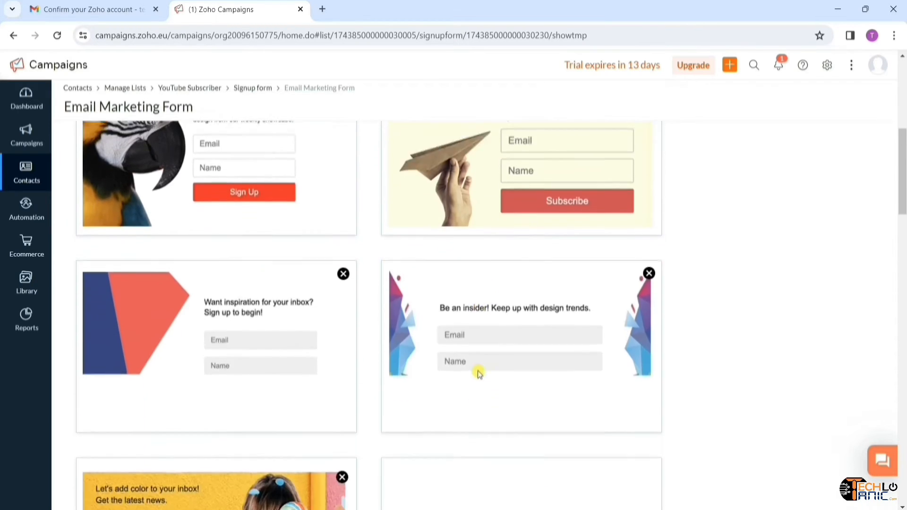
pyautogui.scroll(-12, 478, 371)
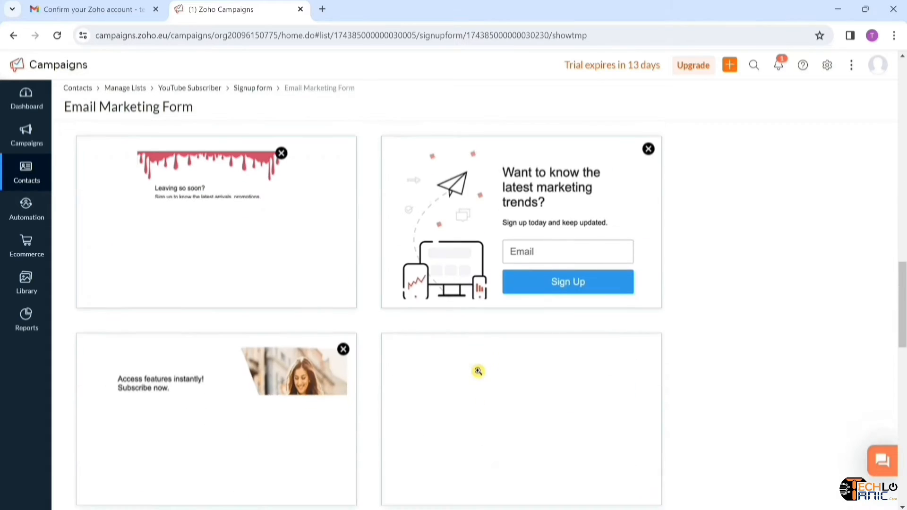
pyautogui.scroll(5, 479, 371)
pyautogui.scroll(15, 478, 372)
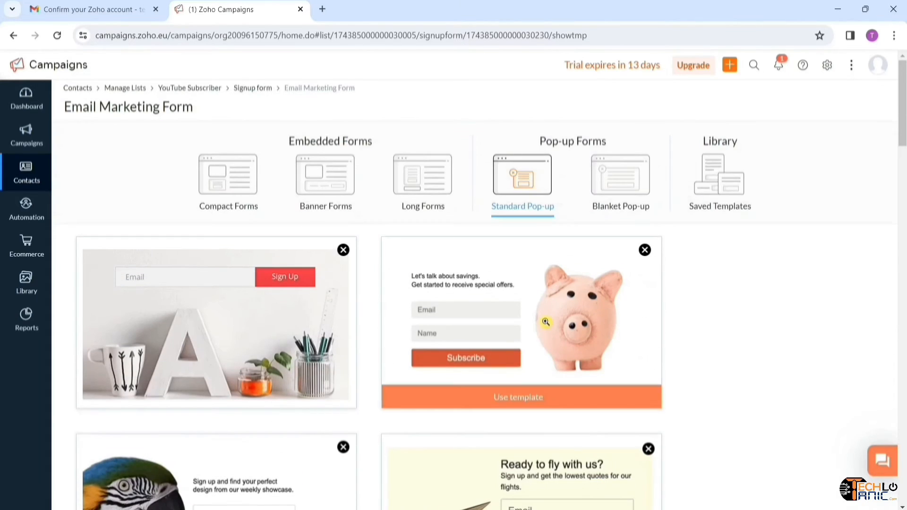
pyautogui.click(635, 196)
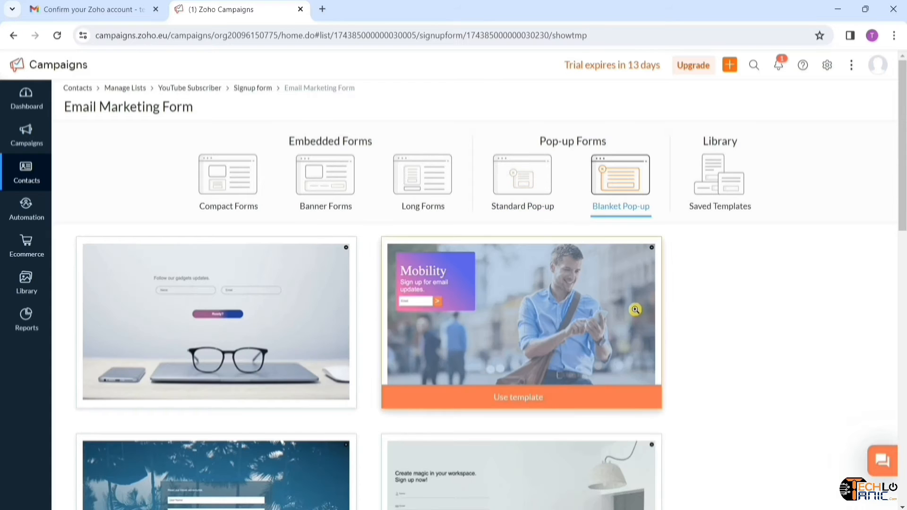
pyautogui.scroll(-12, 634, 311)
pyautogui.scroll(-4, 635, 311)
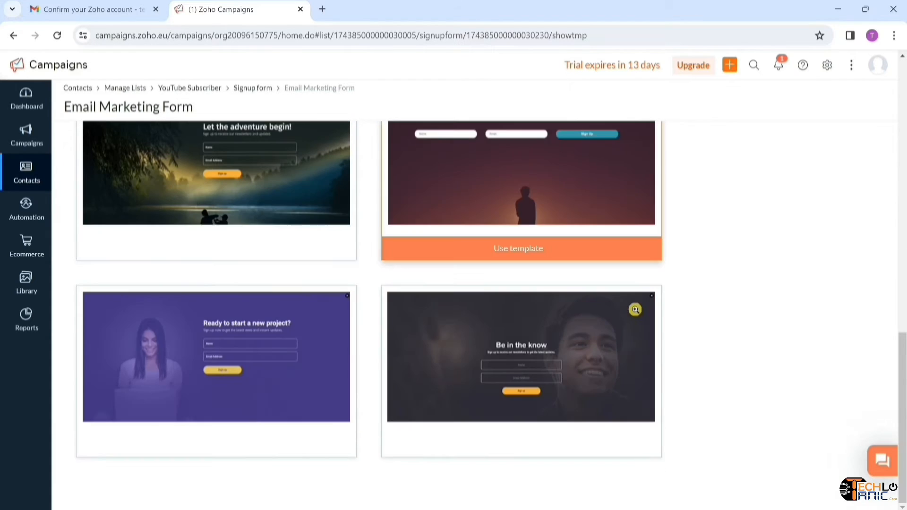
pyautogui.scroll(15, 634, 310)
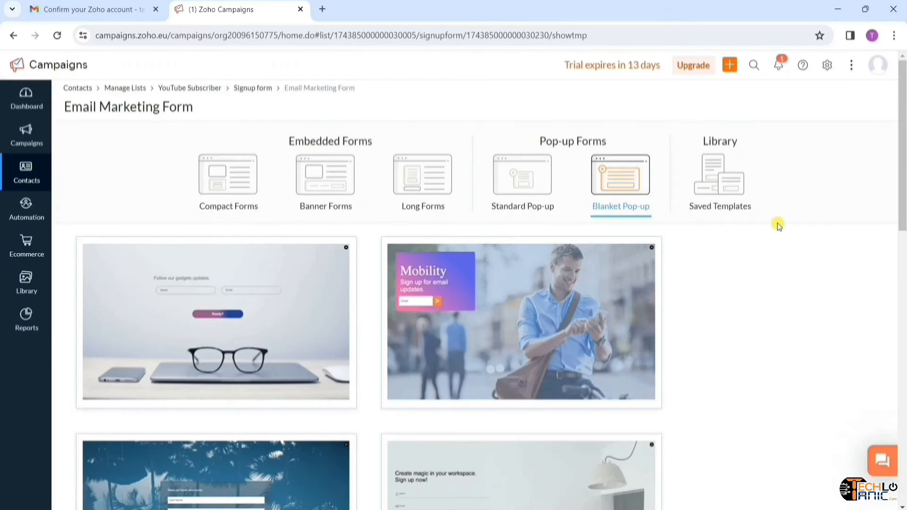
pyautogui.click(741, 187)
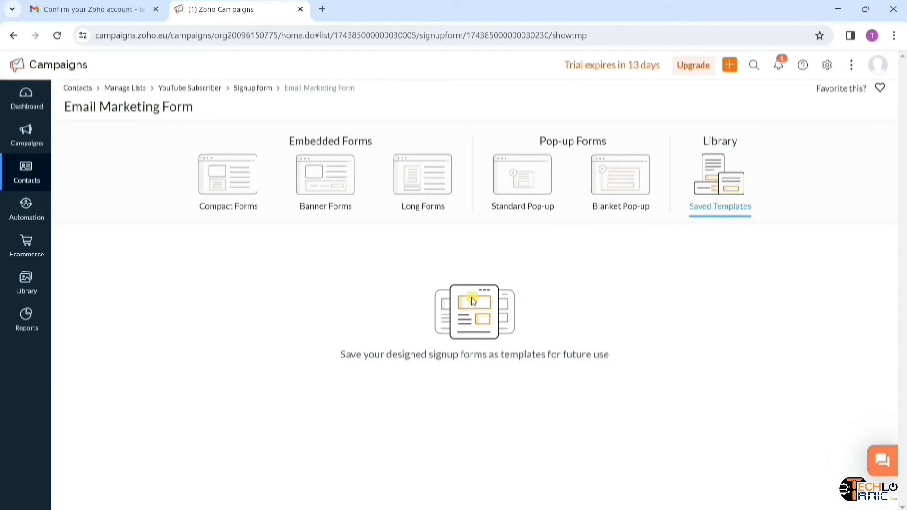
# - Return to the Compact Forms templates and scroll through them
pyautogui.click(235, 199)
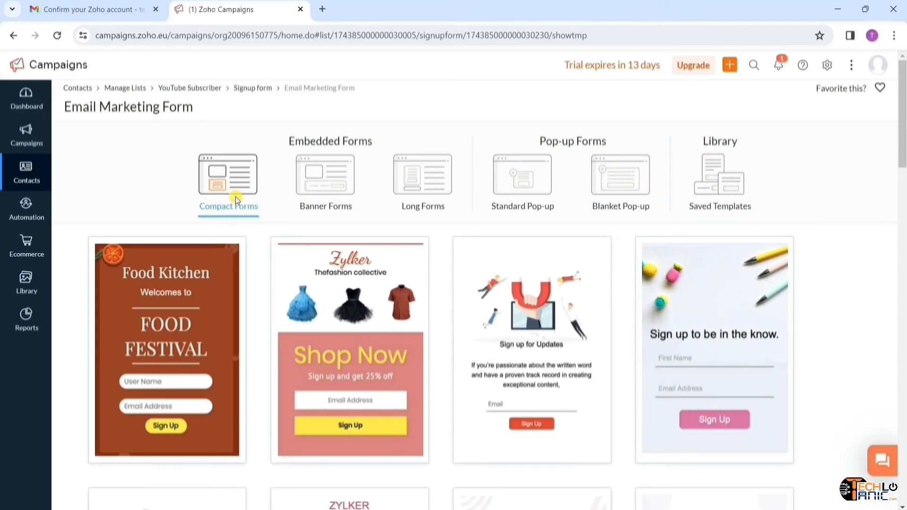
pyautogui.moveTo(382, 349)
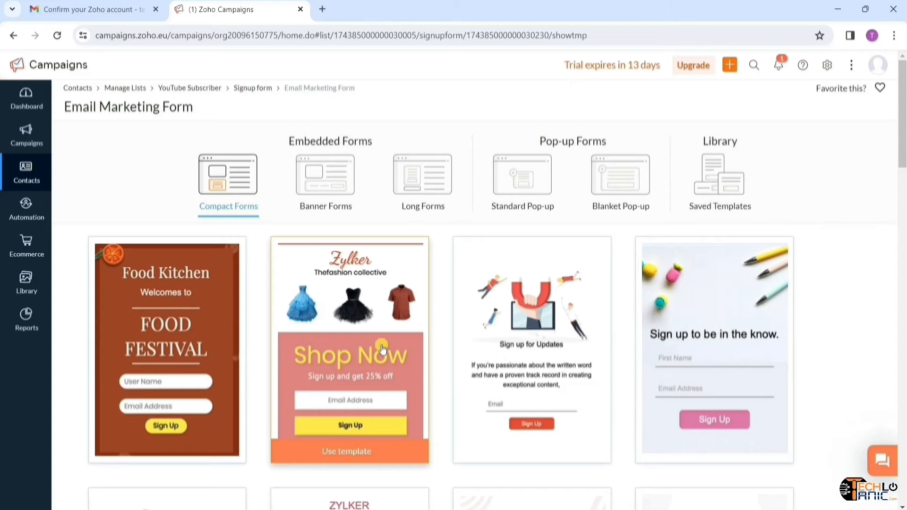
pyautogui.scroll(-7, 383, 348)
pyautogui.moveTo(532, 336)
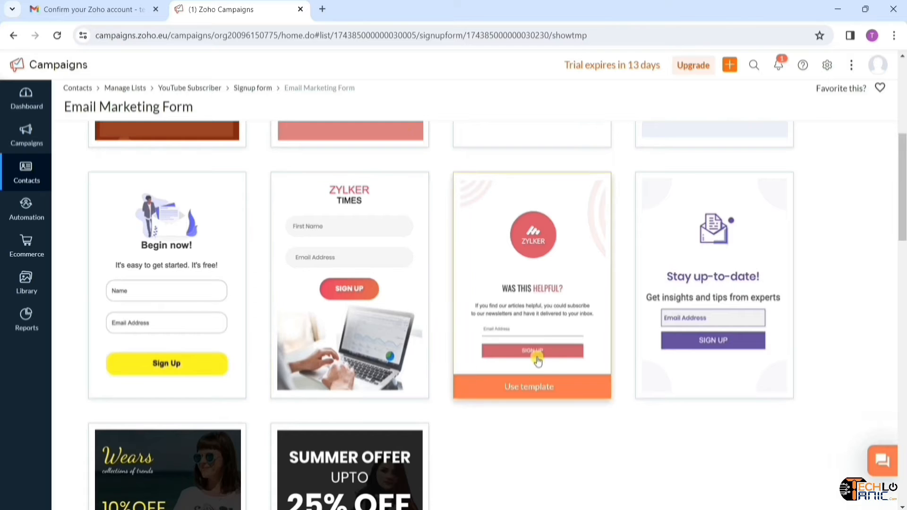
pyautogui.scroll(-12, 537, 360)
pyautogui.scroll(16, 537, 360)
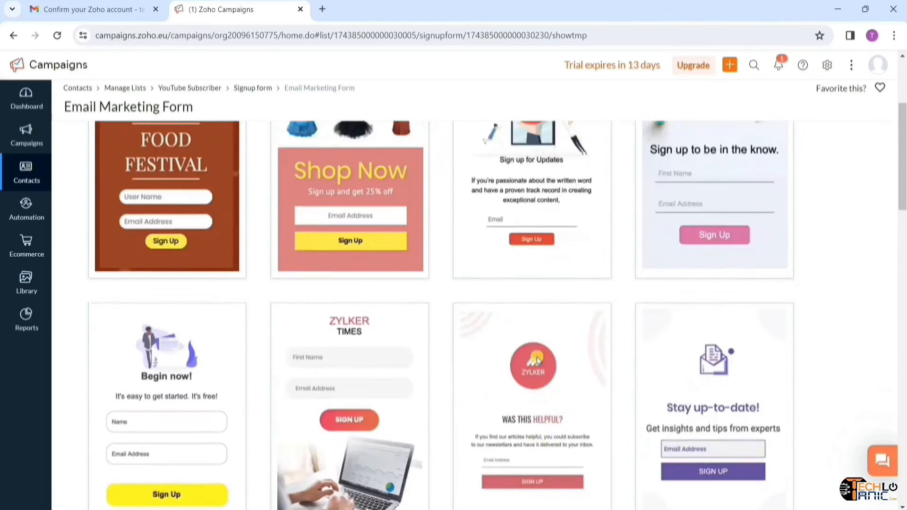
pyautogui.scroll(4, 538, 360)
pyautogui.scroll(-2, 694, 379)
pyautogui.moveTo(711, 331)
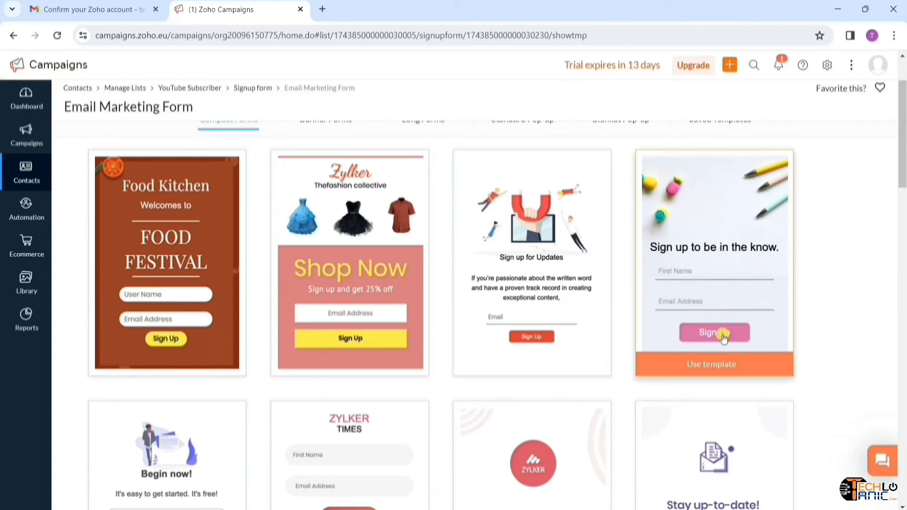
# - Use the pencils template and change its heading to 'Sign up here to learn Email Marketing.'
pyautogui.click(722, 369)
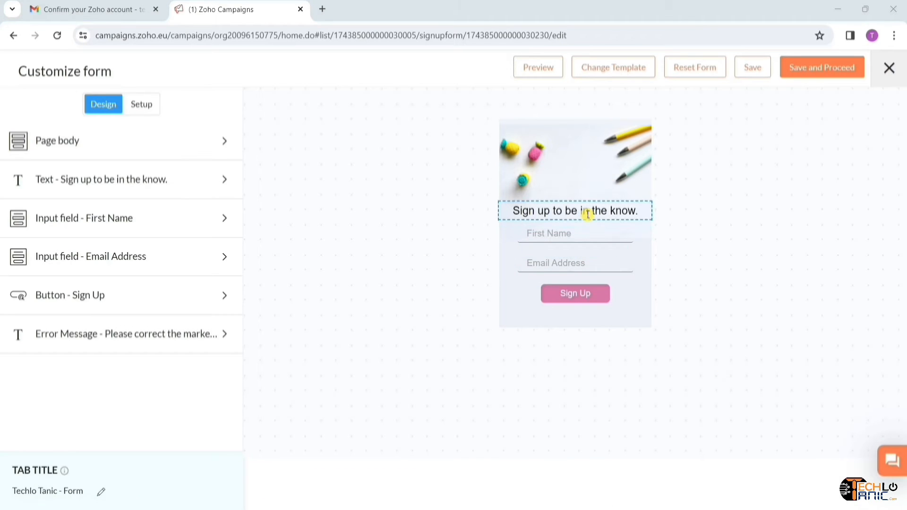
pyautogui.click(588, 215)
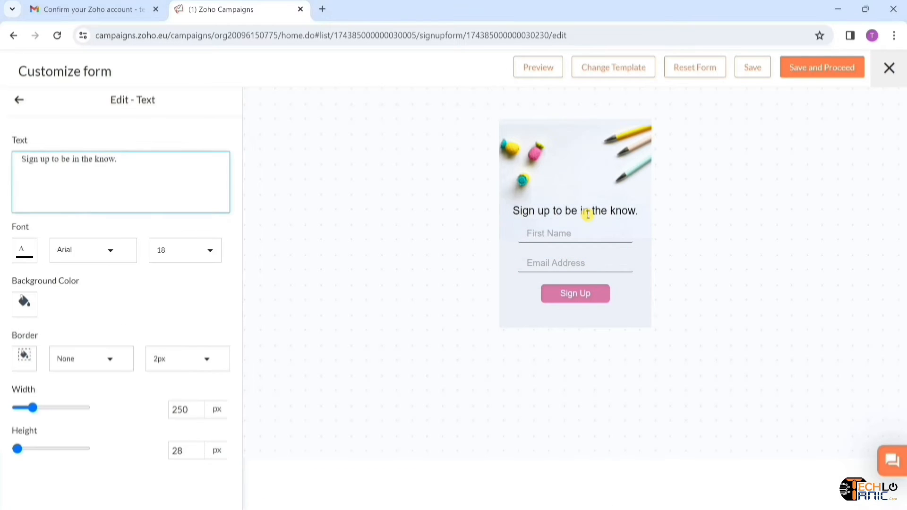
pyautogui.press('BackSpace')
pyautogui.press('BackSpace')
pyautogui.press('BackSpace')
pyautogui.press('BackSpace')
pyautogui.press('BackSpace')
pyautogui.press('BackSpace')
pyautogui.press('BackSpace')
pyautogui.press('BackSpace')
pyautogui.press('BackSpace')
pyautogui.press('BackSpace')
pyautogui.press('BackSpace')
pyautogui.press('BackSpace')
pyautogui.press('BackSpace')
pyautogui.press('BackSpace')
pyautogui.press('BackSpace')
pyautogui.press('BackSpace')
pyautogui.press('BackSpace')
pyautogui.press('BackSpace')
pyautogui.write('here to lea')
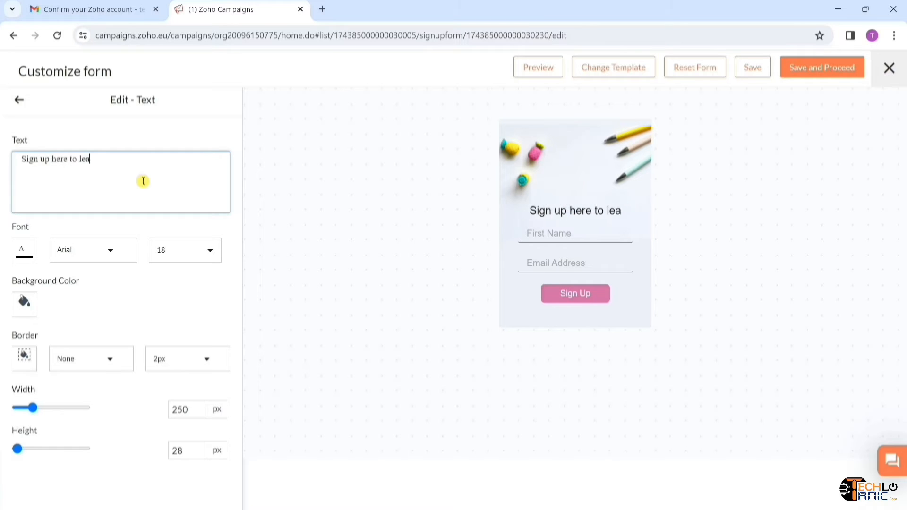
pyautogui.write('rn Email Marketing.')
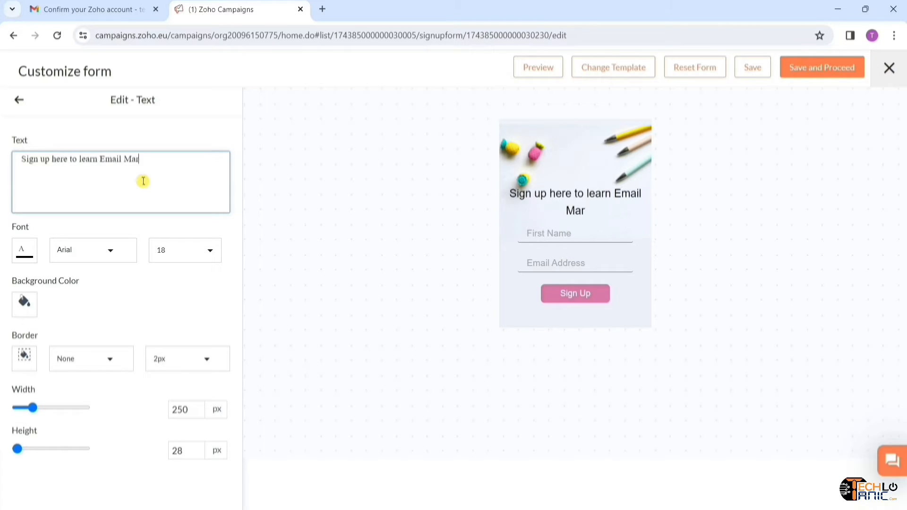
pyautogui.click(33, 255)
# - Set the heading font to Trebuchet MS at size 15
pyautogui.click(33, 256)
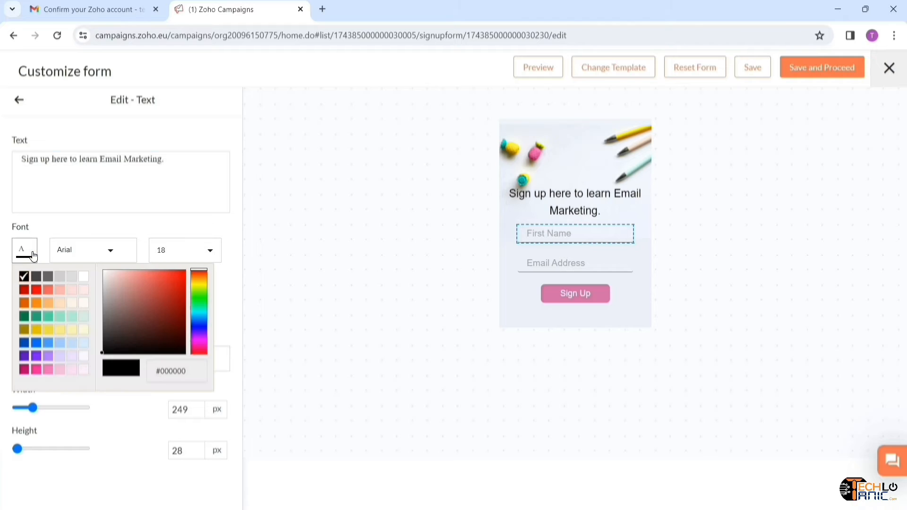
pyautogui.click(111, 250)
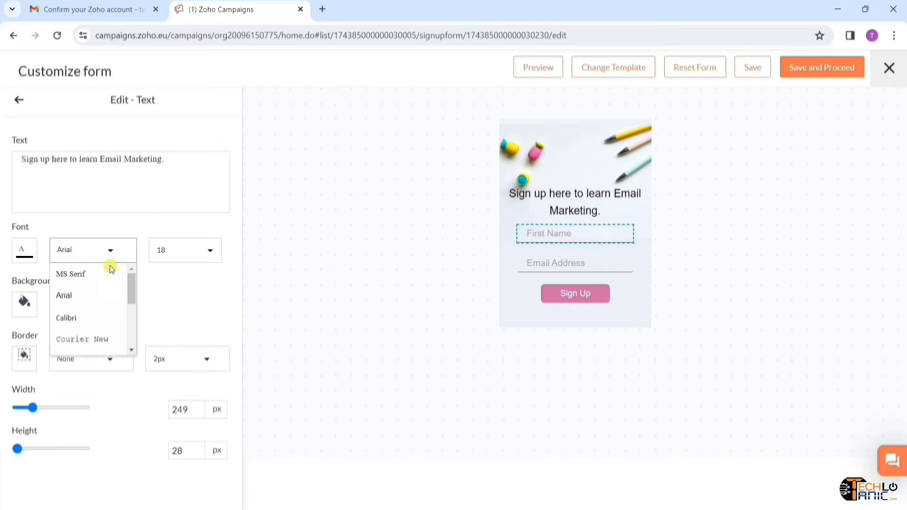
pyautogui.scroll(-2, 95, 309)
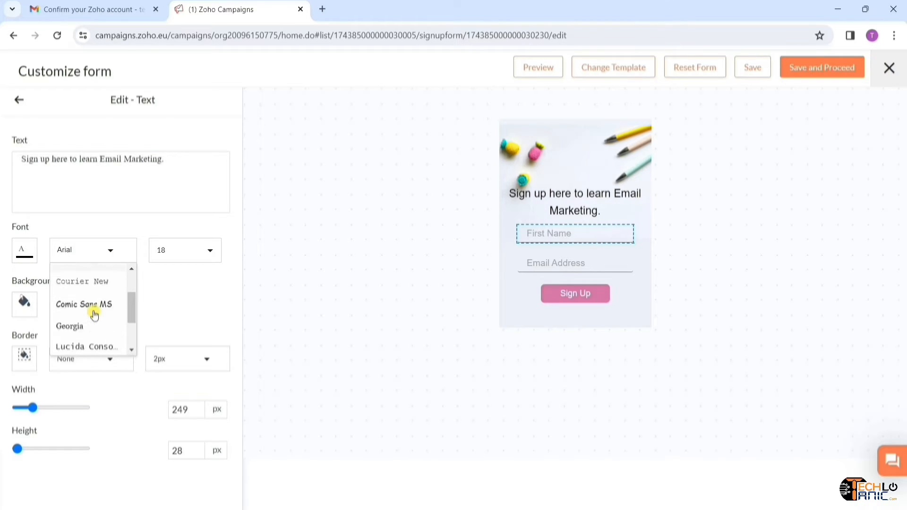
pyautogui.click(94, 324)
pyautogui.scroll(-2, 103, 305)
pyautogui.click(97, 322)
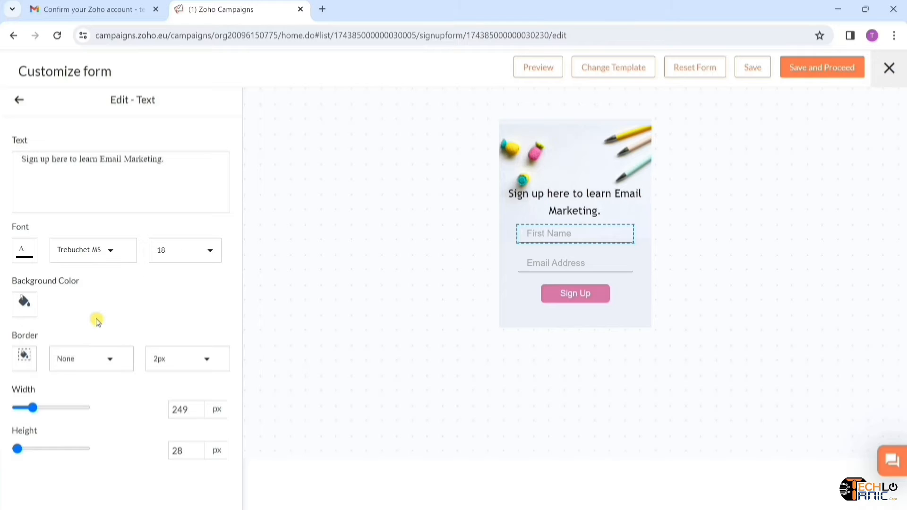
pyautogui.click(182, 250)
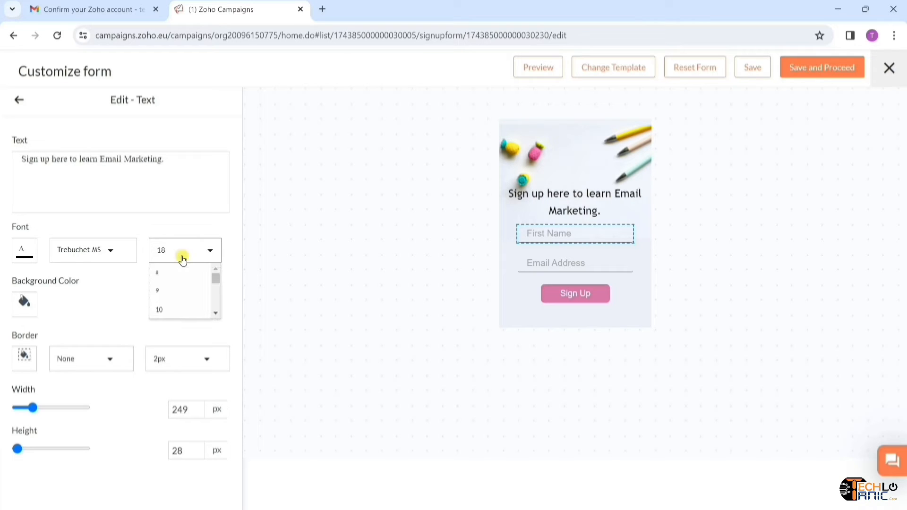
pyautogui.scroll(-2, 189, 295)
pyautogui.click(183, 298)
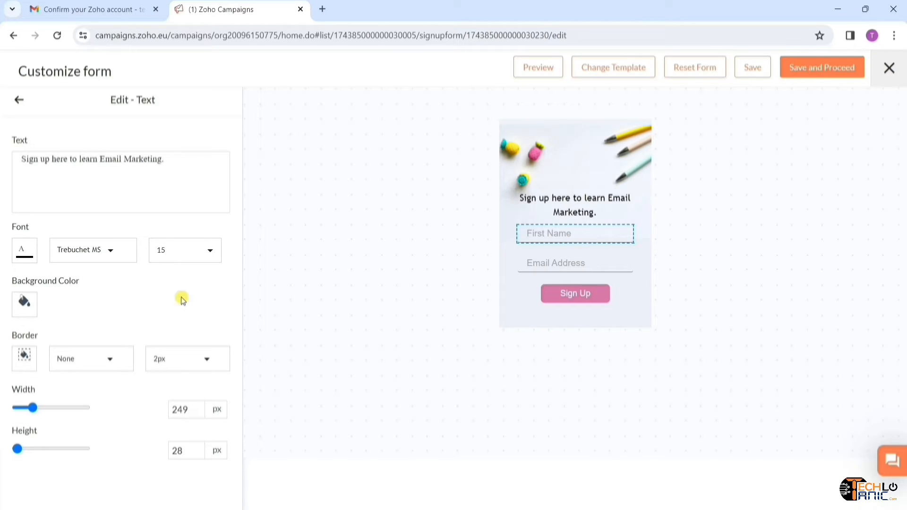
pyautogui.click(24, 311)
pyautogui.click(122, 307)
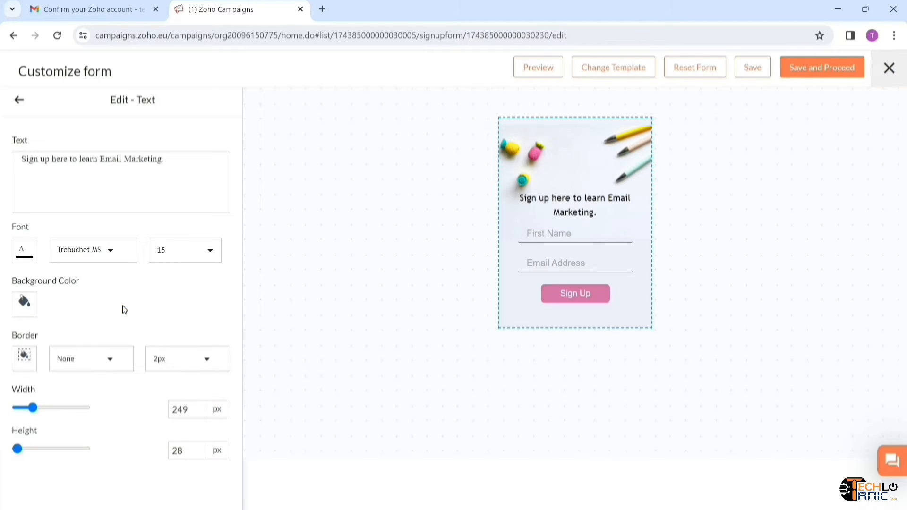
pyautogui.click(18, 102)
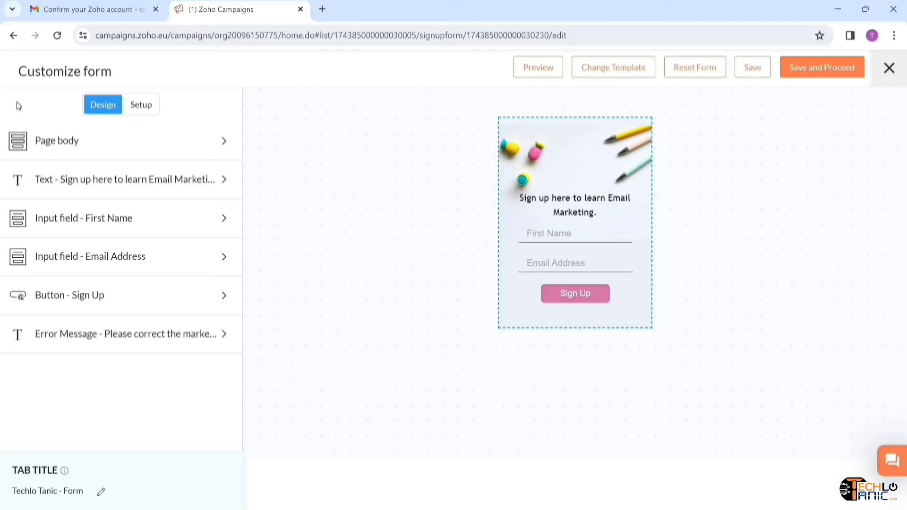
# - Review the page body, First Name and Email Address settings, leaving the background image unchanged
pyautogui.click(219, 147)
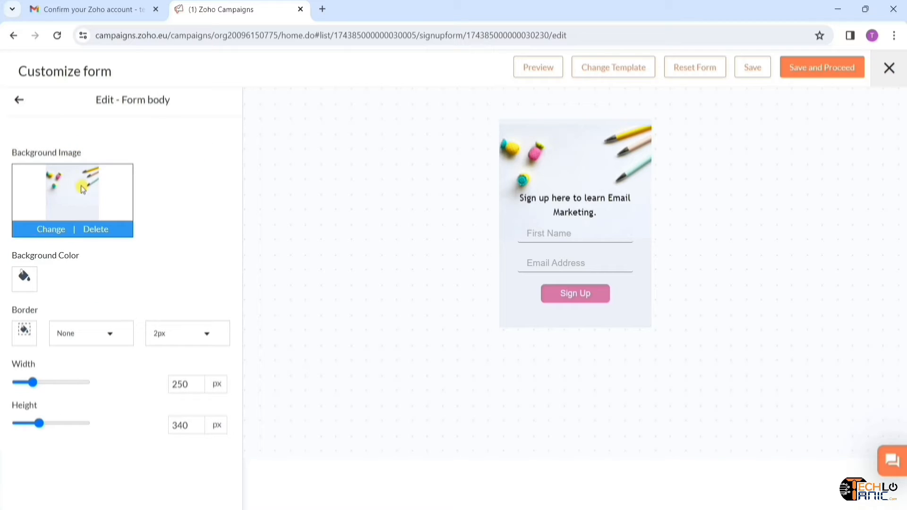
pyautogui.click(47, 230)
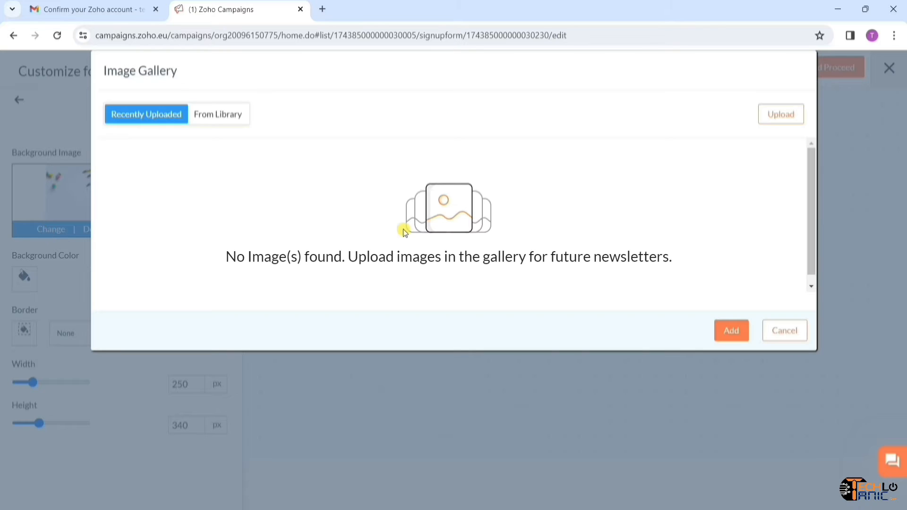
pyautogui.click(780, 331)
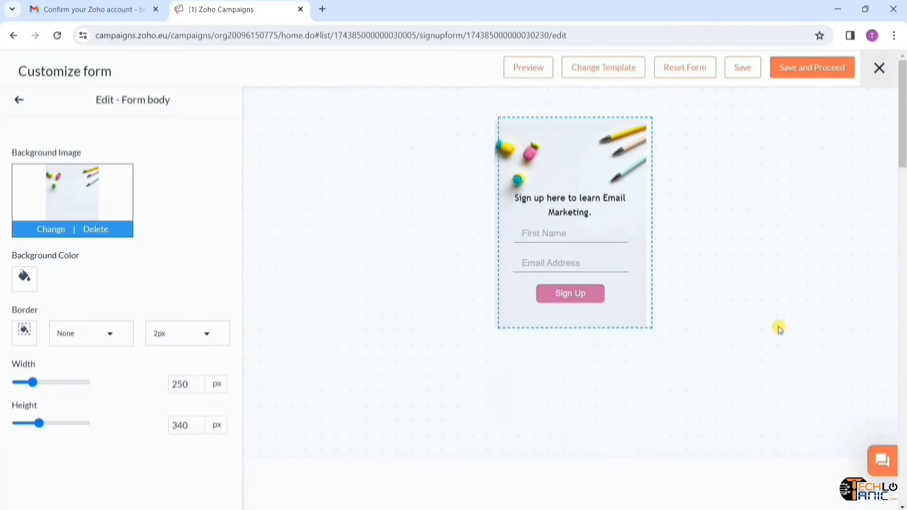
pyautogui.click(19, 102)
pyautogui.click(193, 229)
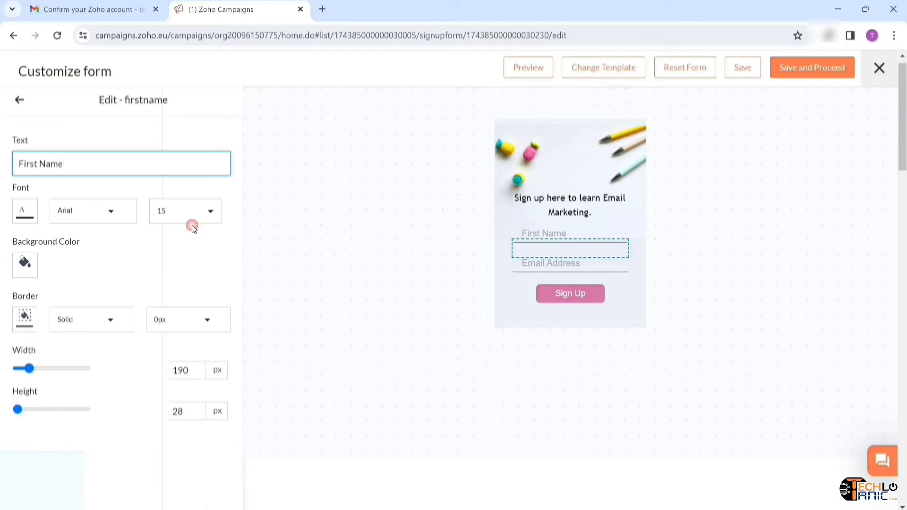
pyautogui.click(19, 102)
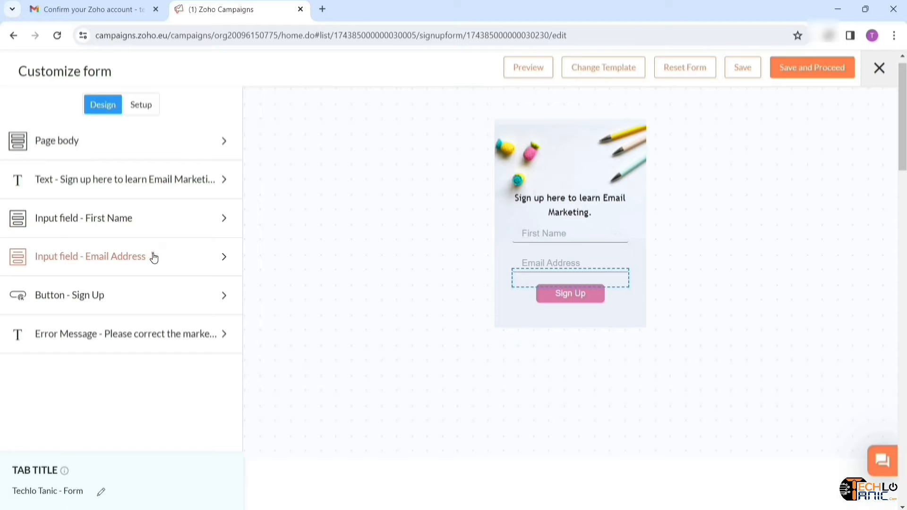
pyautogui.click(154, 258)
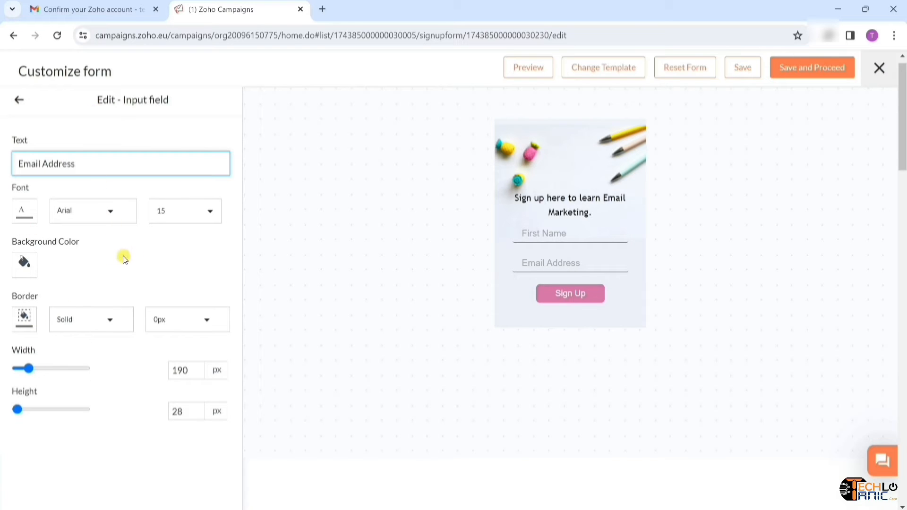
pyautogui.click(19, 99)
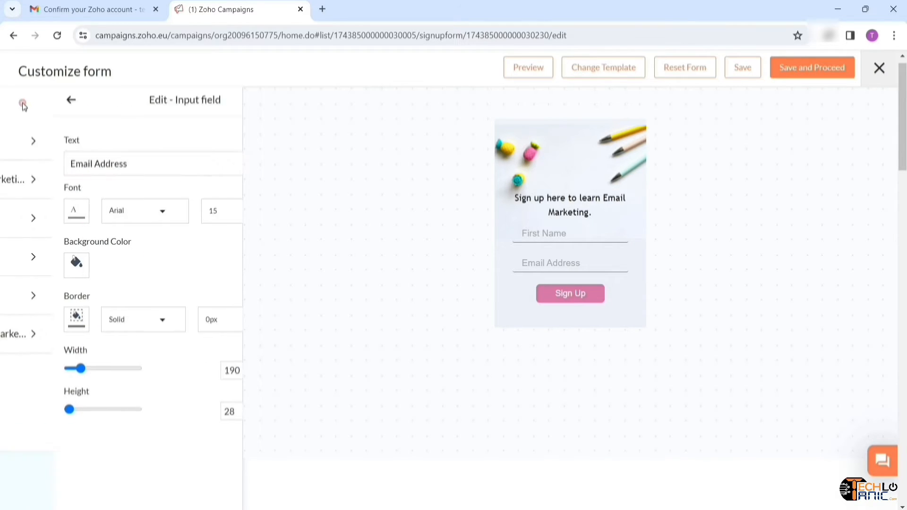
# - Give the Sign Up button a blue background colour (#006cfb)
pyautogui.click(134, 305)
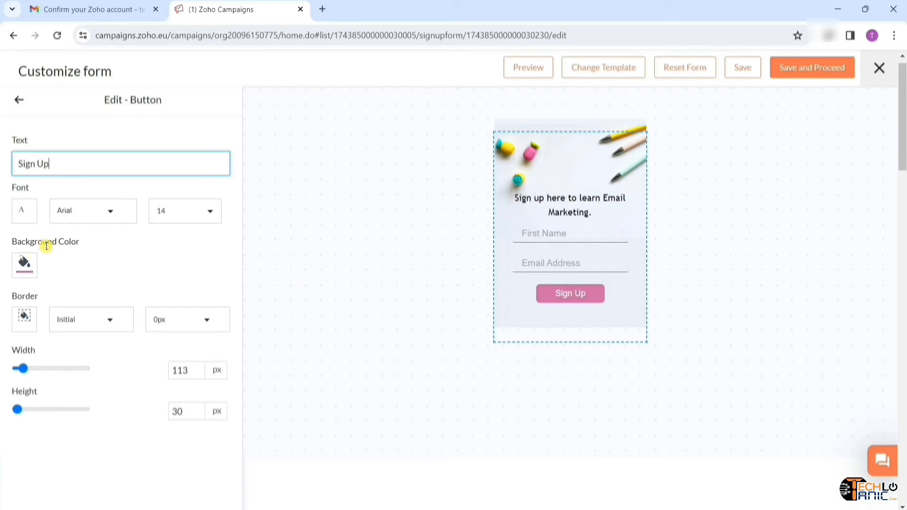
pyautogui.click(26, 276)
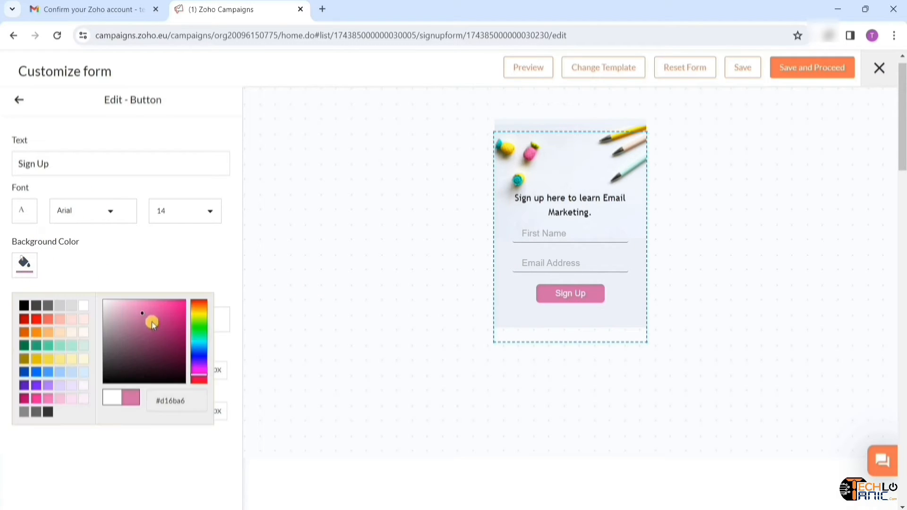
pyautogui.click(36, 372)
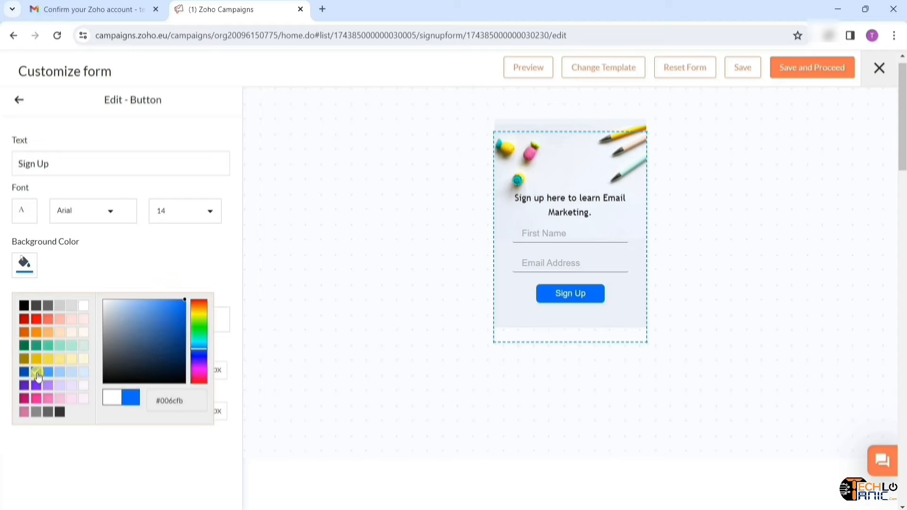
pyautogui.click(590, 298)
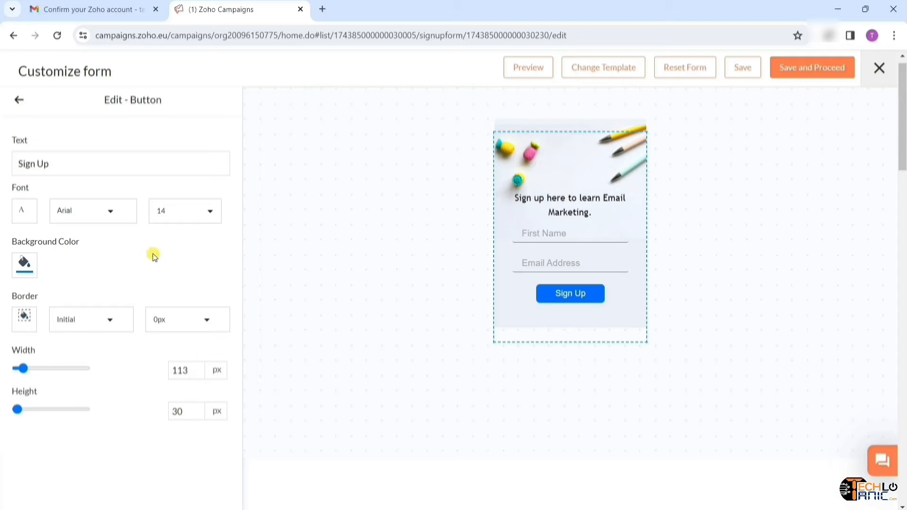
pyautogui.click(20, 102)
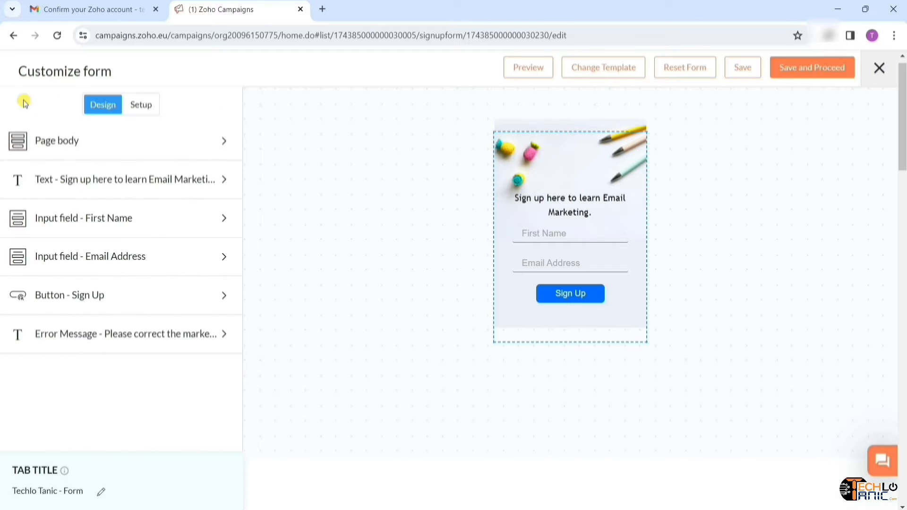
# - Check the error message settings, then bring up the form's Setup options
pyautogui.click(180, 337)
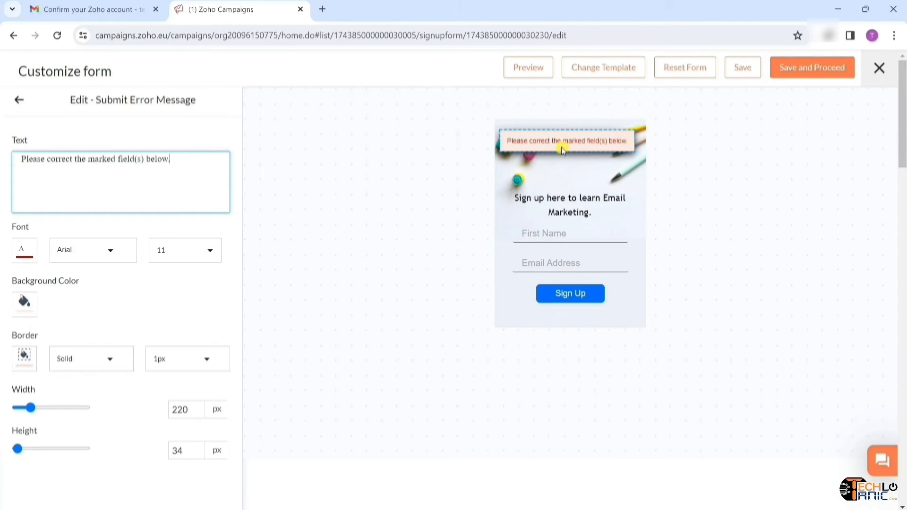
pyautogui.click(20, 101)
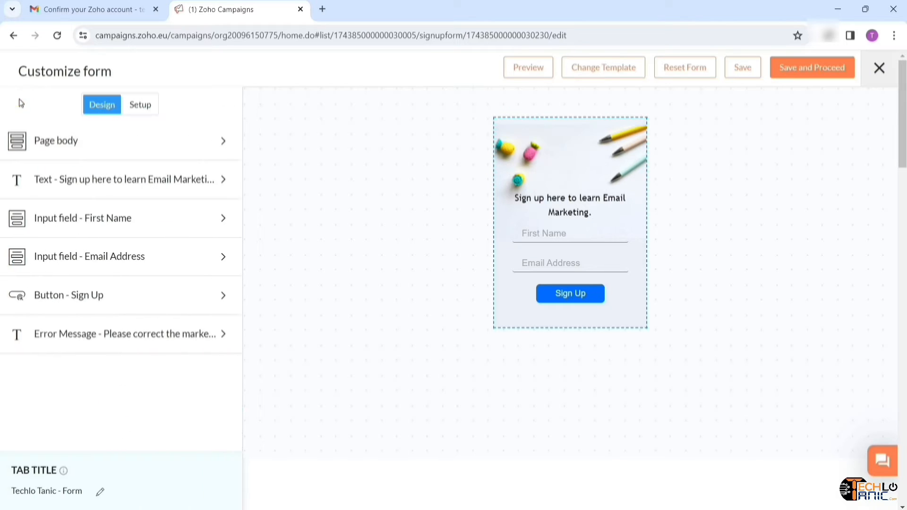
pyautogui.click(138, 114)
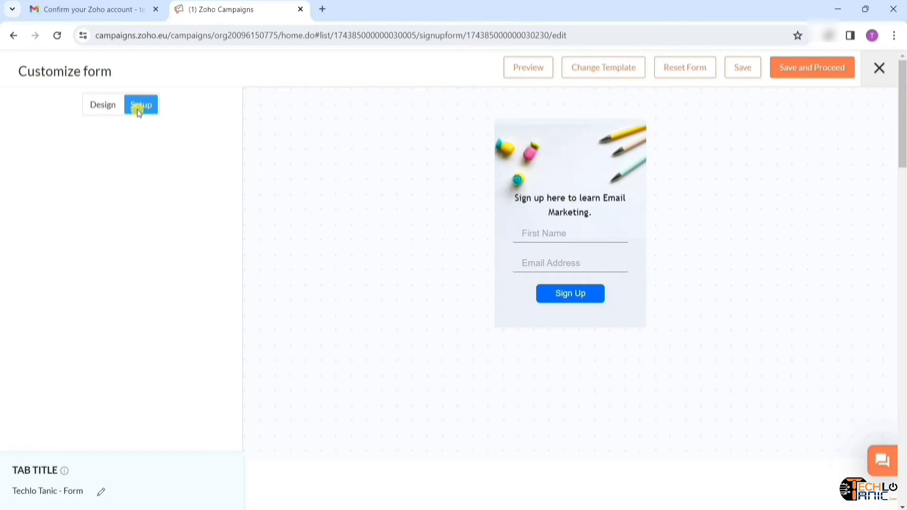
# - Save and proceed with the form design, then open the thank-you page for editing
pyautogui.click(822, 72)
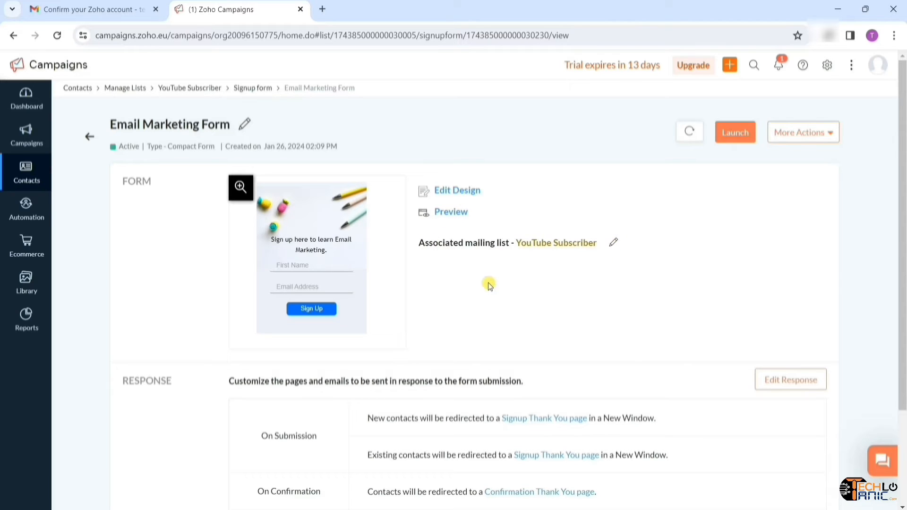
pyautogui.scroll(-3, 216, 315)
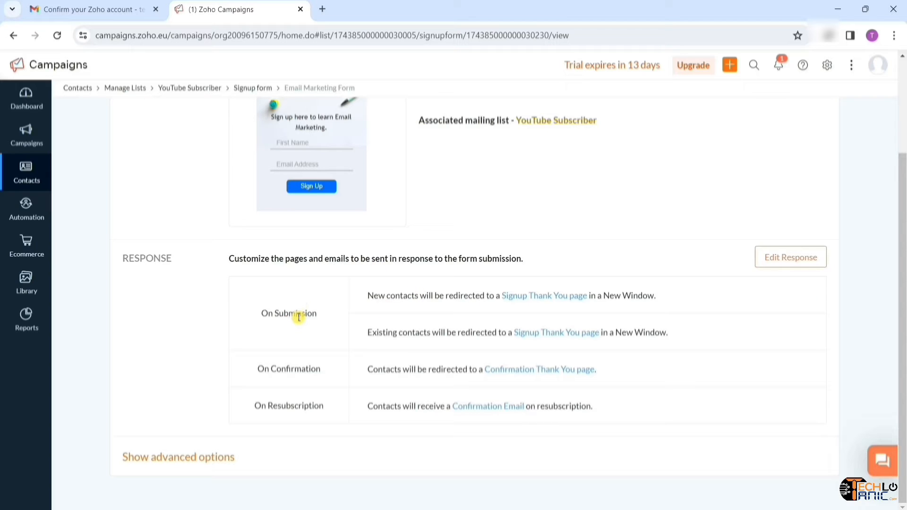
pyautogui.click(807, 266)
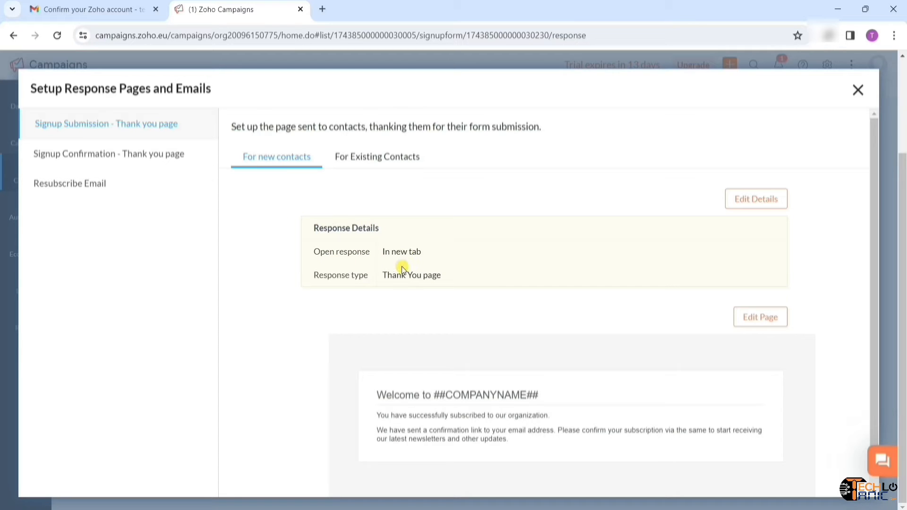
pyautogui.scroll(-1, 340, 290)
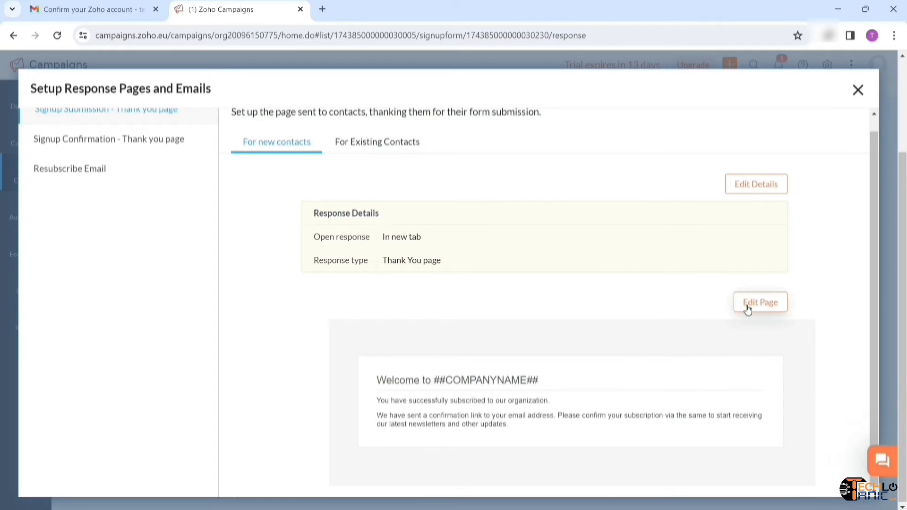
pyautogui.click(747, 308)
# - Change the thank-you heading to 'Welcome to TECHLO TANIC', save it, and close the setup
pyautogui.click(418, 241)
pyautogui.press('BackSpace')
pyautogui.press('BackSpace')
pyautogui.press('BackSpace')
pyautogui.press('BackSpace')
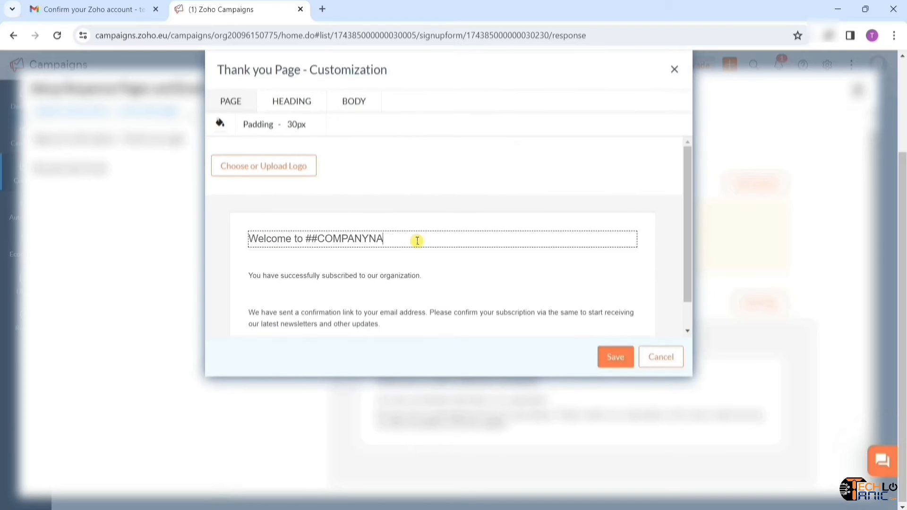
pyautogui.press('BackSpace')
pyautogui.write('TECHLO ')
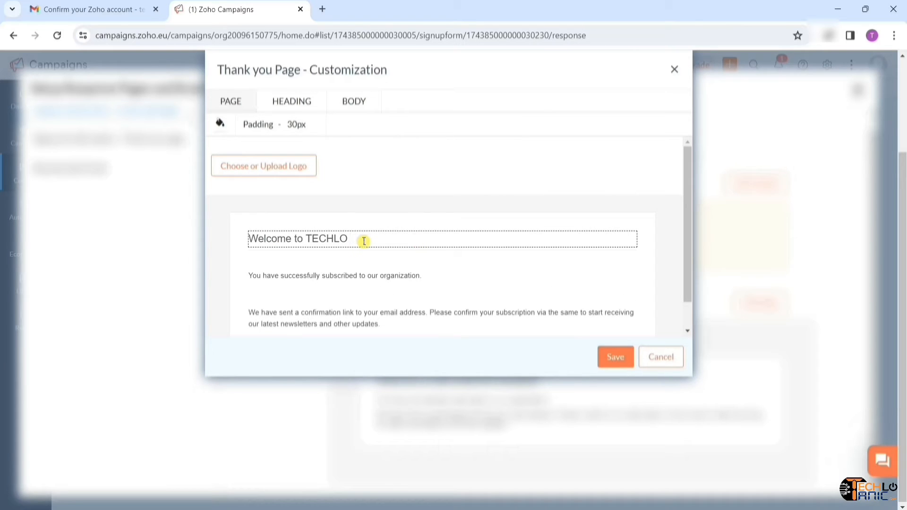
pyautogui.write('TANIC')
pyautogui.click(435, 276)
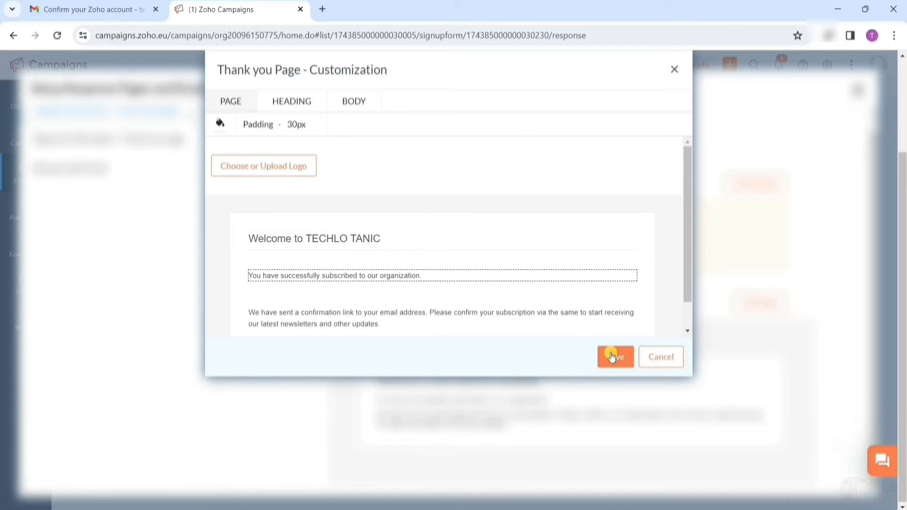
pyautogui.click(612, 360)
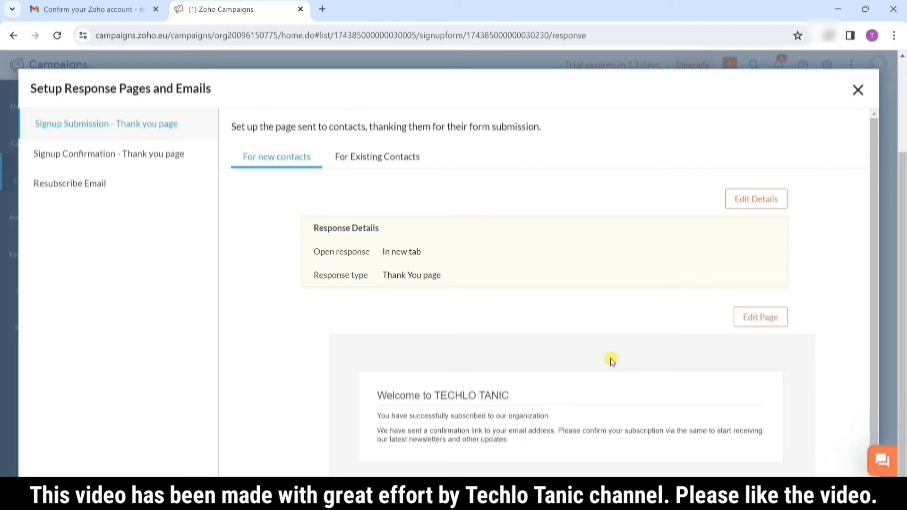
pyautogui.click(159, 159)
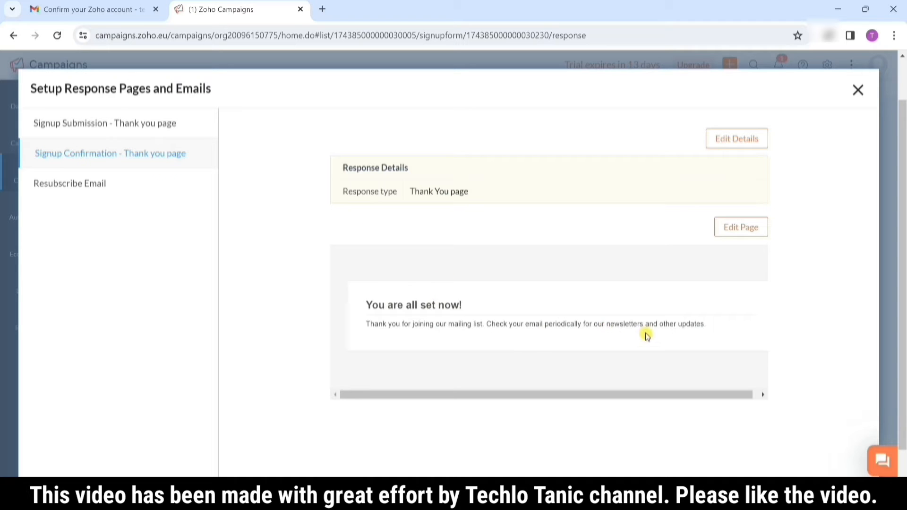
pyautogui.click(860, 89)
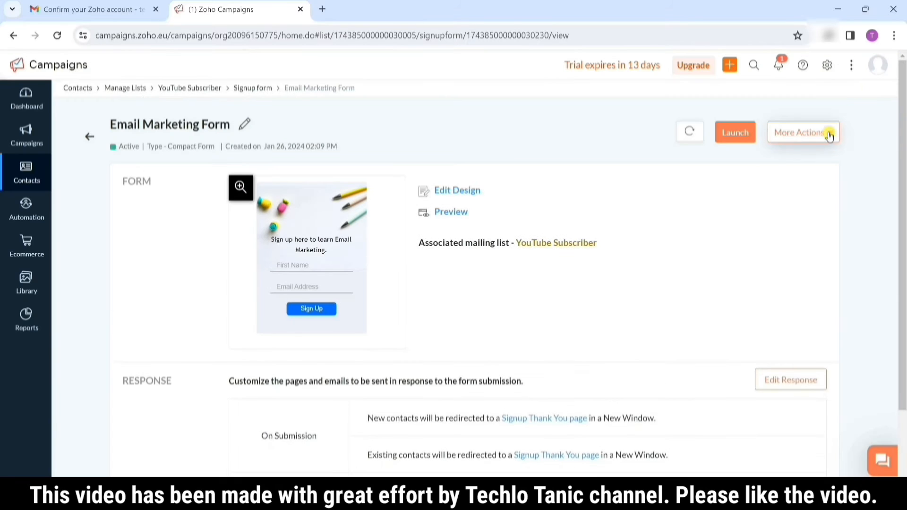
pyautogui.click(828, 133)
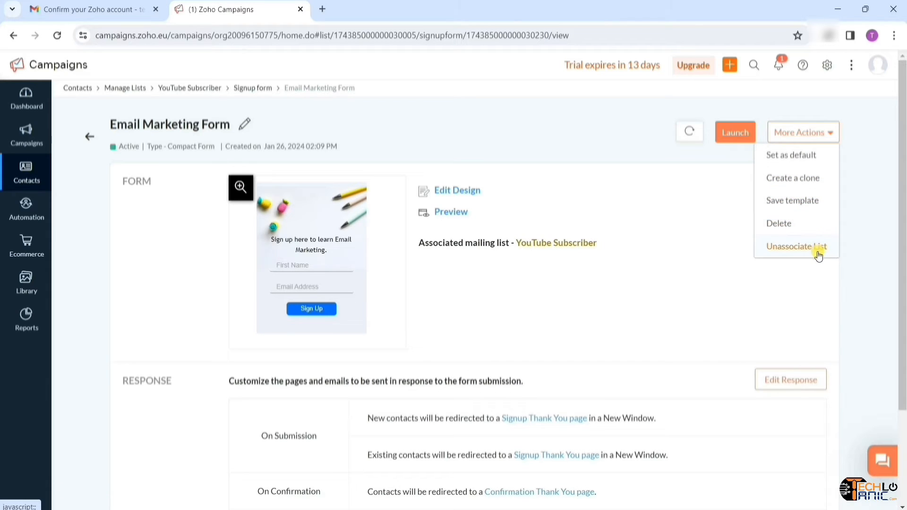
pyautogui.click(575, 326)
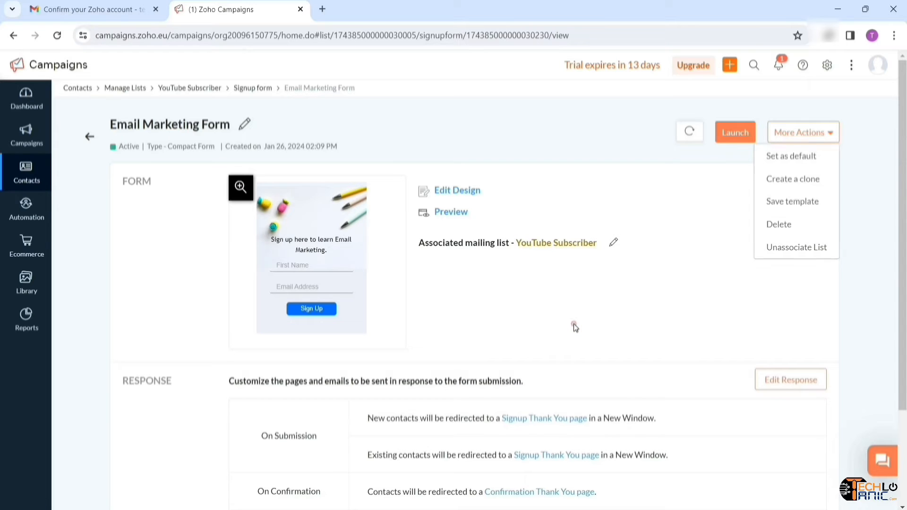
pyautogui.click(451, 212)
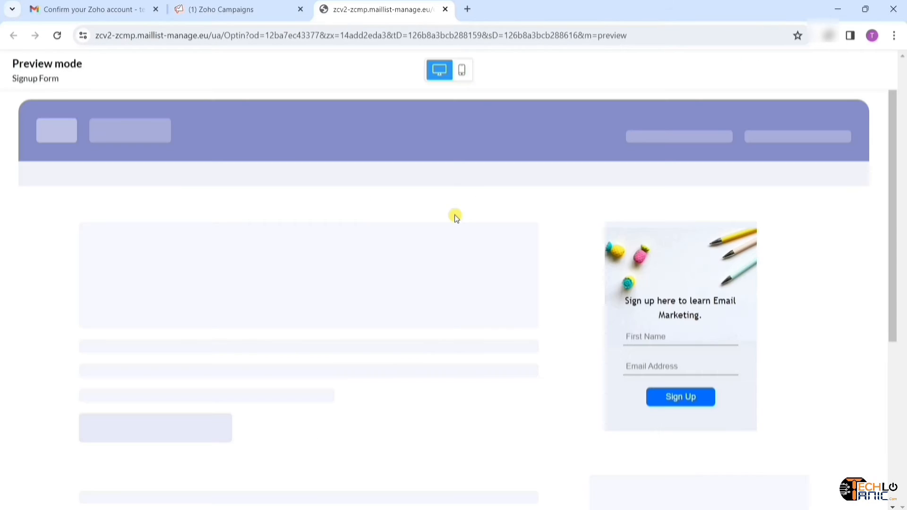
pyautogui.click(463, 79)
pyautogui.click(251, 15)
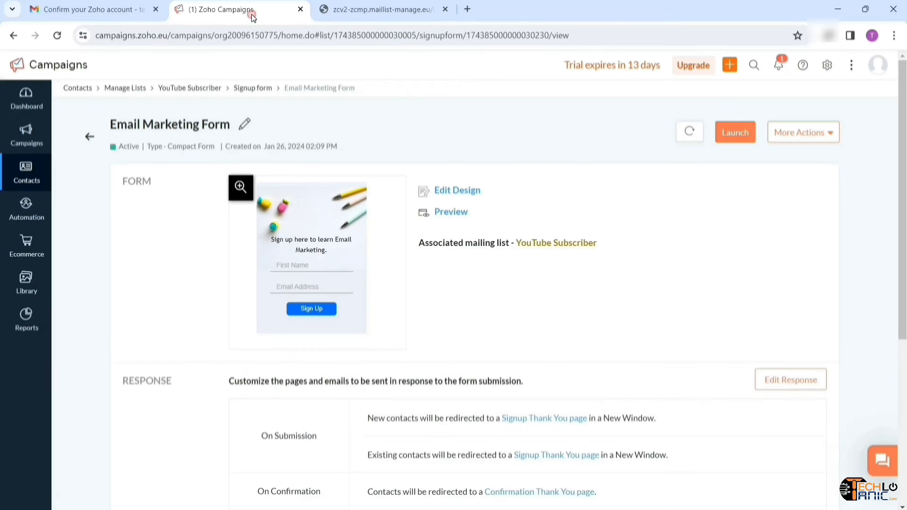
pyautogui.click(445, 9)
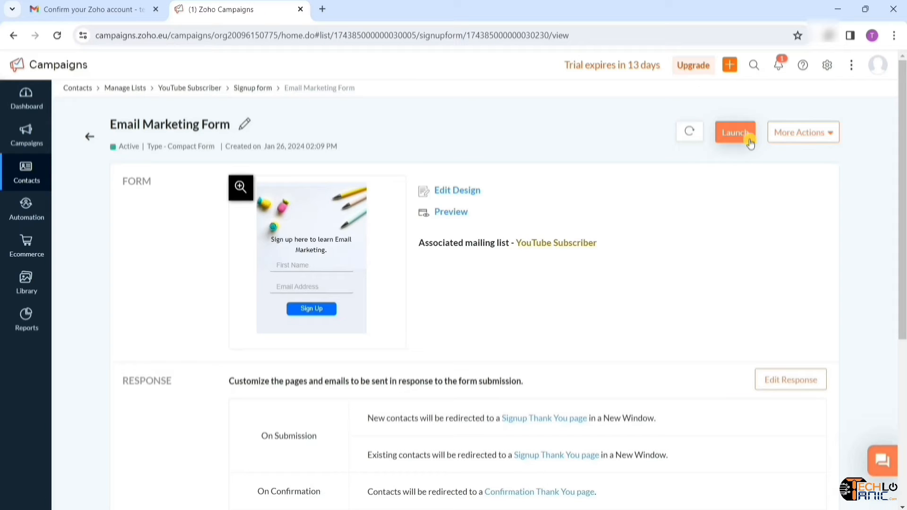
# - Launch the signup form, copy its embed code and public link, and open a new tab
pyautogui.click(751, 142)
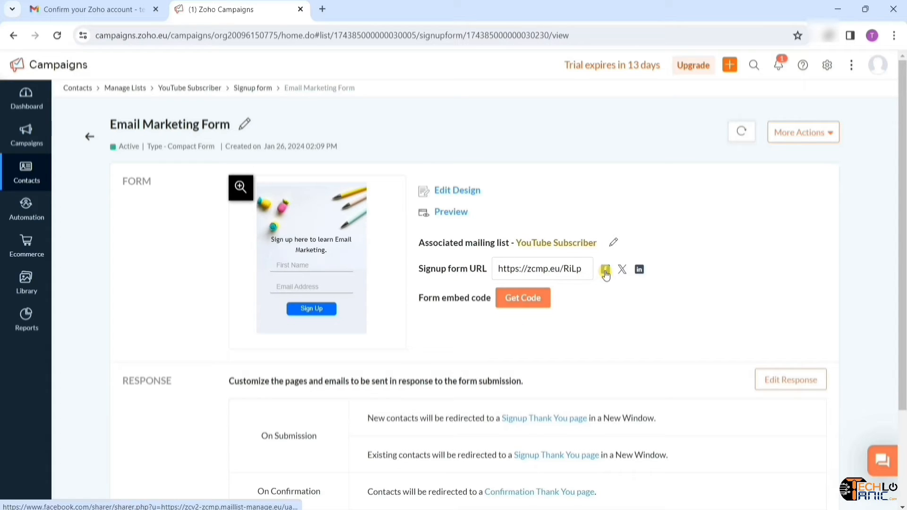
pyautogui.click(524, 307)
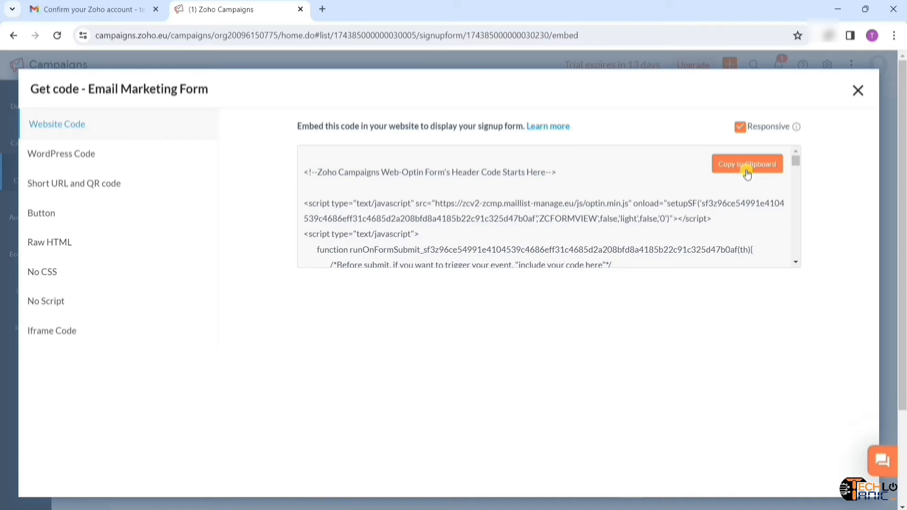
pyautogui.click(747, 173)
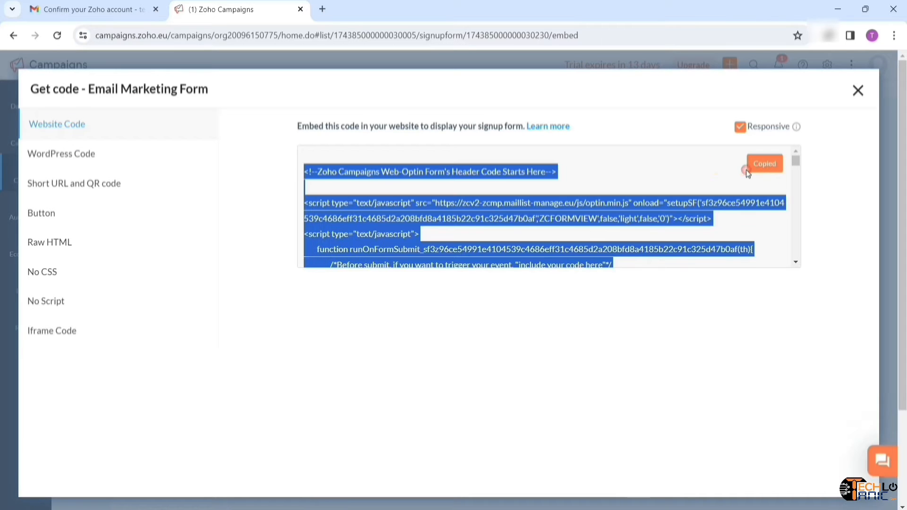
pyautogui.click(859, 92)
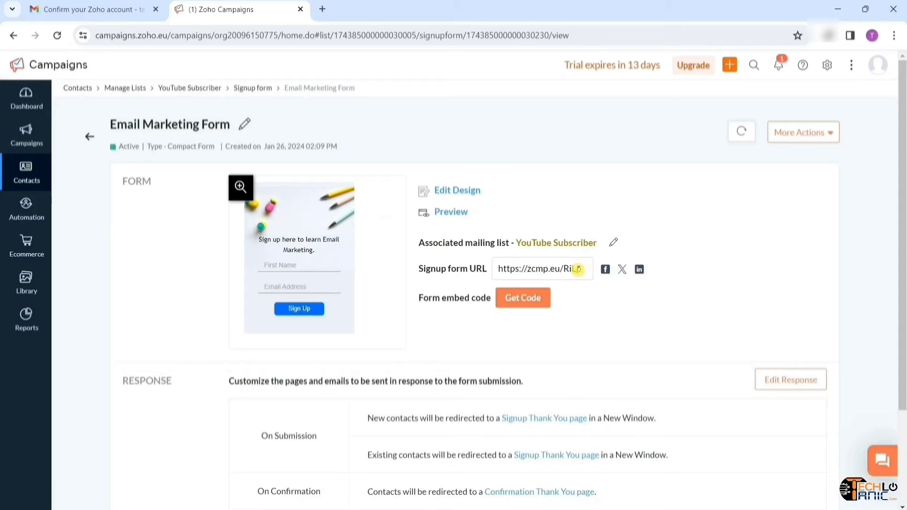
pyautogui.click(577, 269)
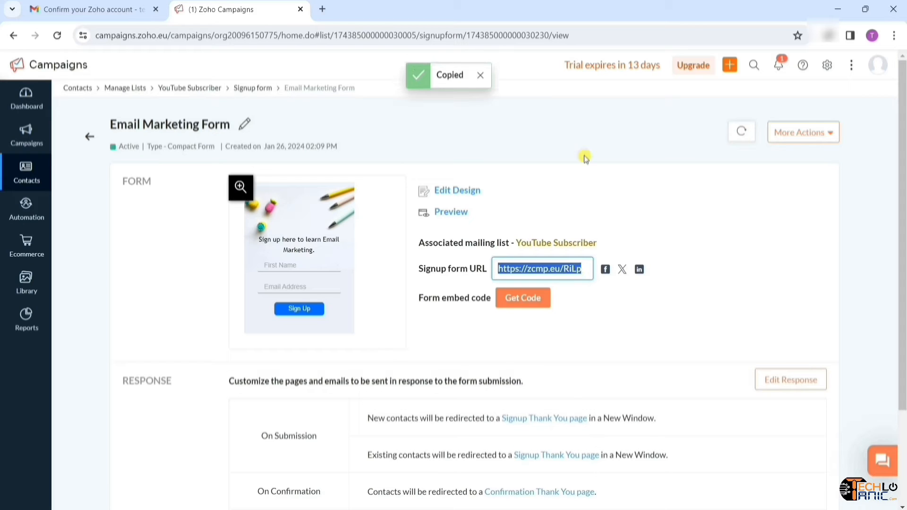
pyautogui.click(323, 9)
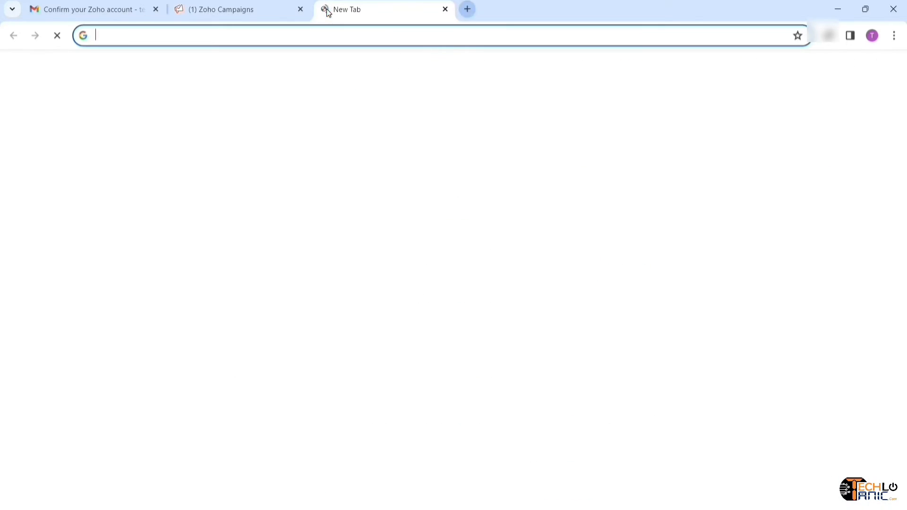
# - Load the copied form link and submit a test signup with a first name and e-mail
pyautogui.hotkey('ctrl', 'v')
pyautogui.press('Return')
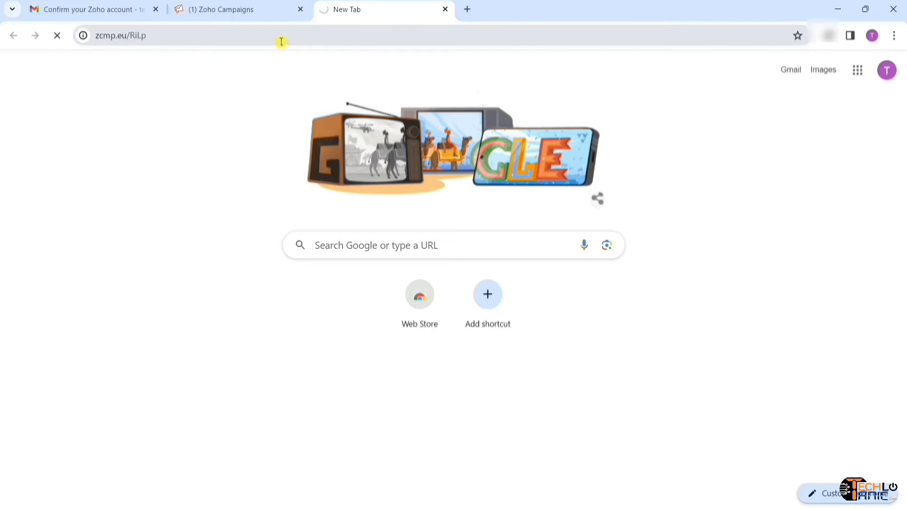
pyautogui.click(480, 174)
pyautogui.write('Manish')
pyautogui.press('Tab')
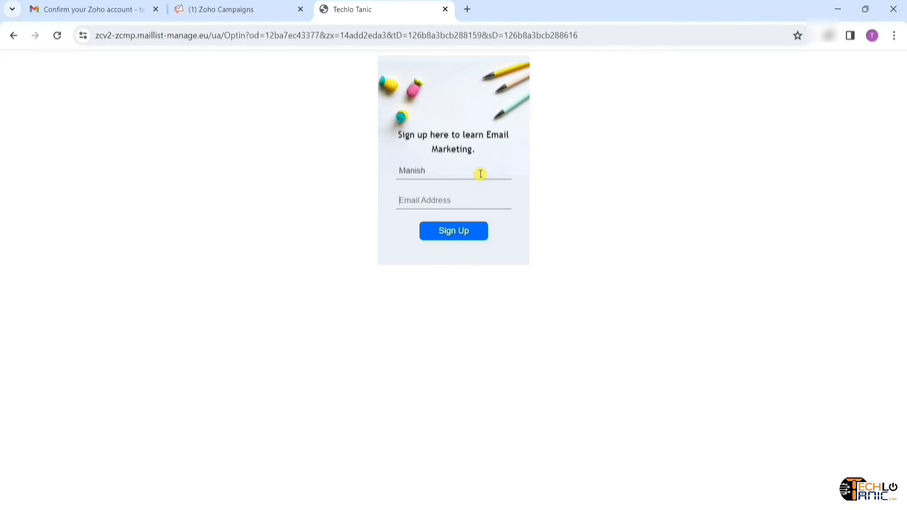
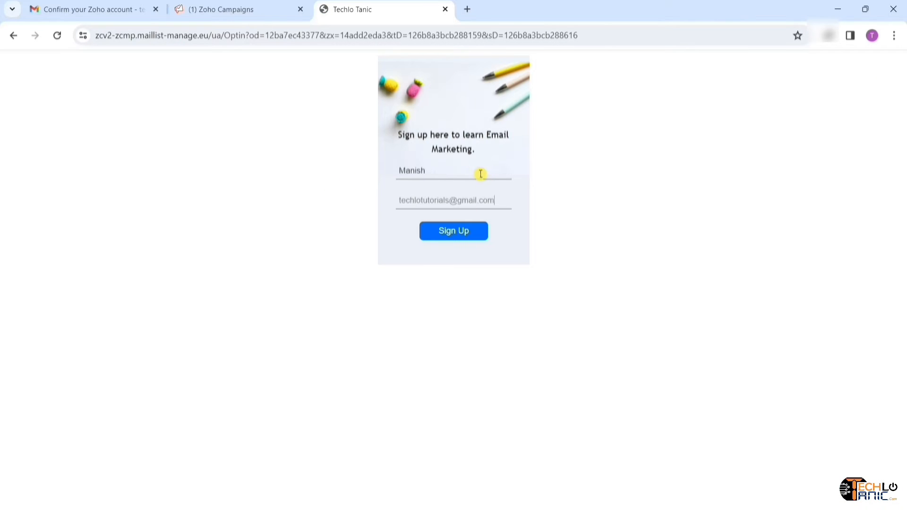
pyautogui.click(473, 237)
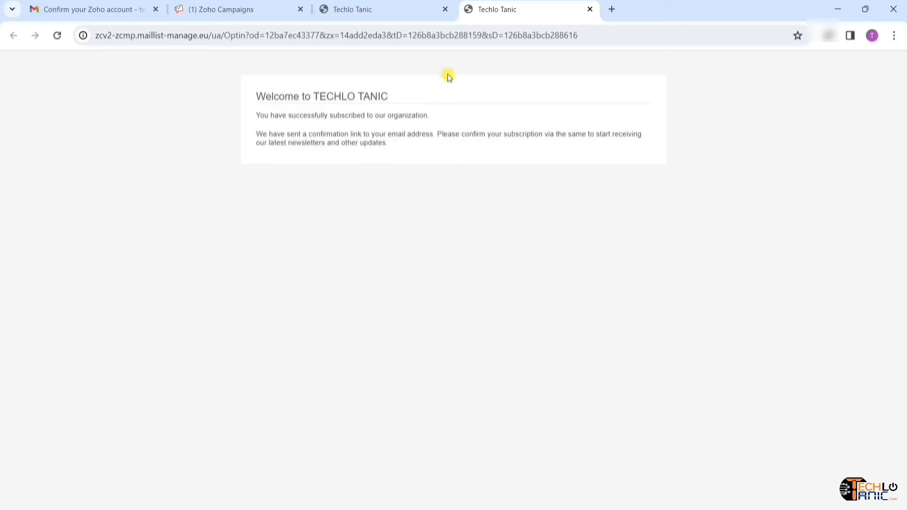
# - Open the Confirm Your Subscription email from Gmail's Spam folder and click its confirmation link
pyautogui.click(73, 8)
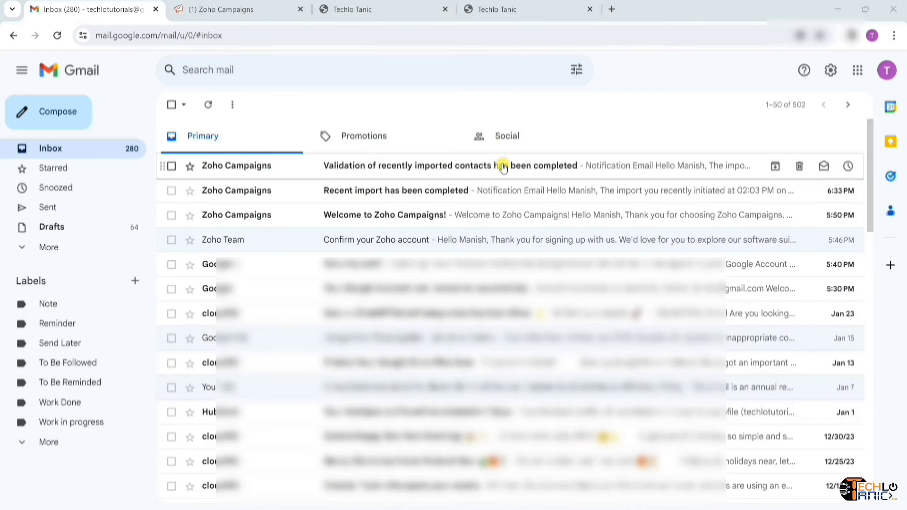
pyautogui.click(213, 110)
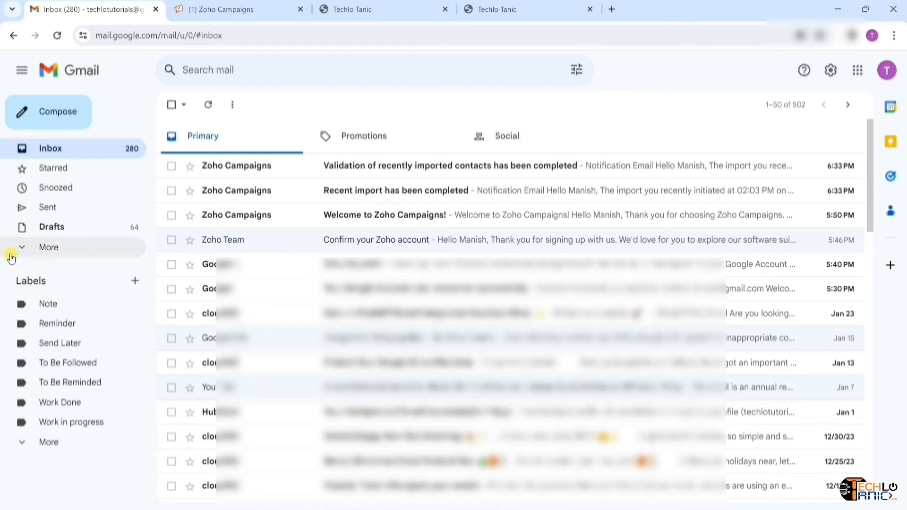
pyautogui.click(23, 247)
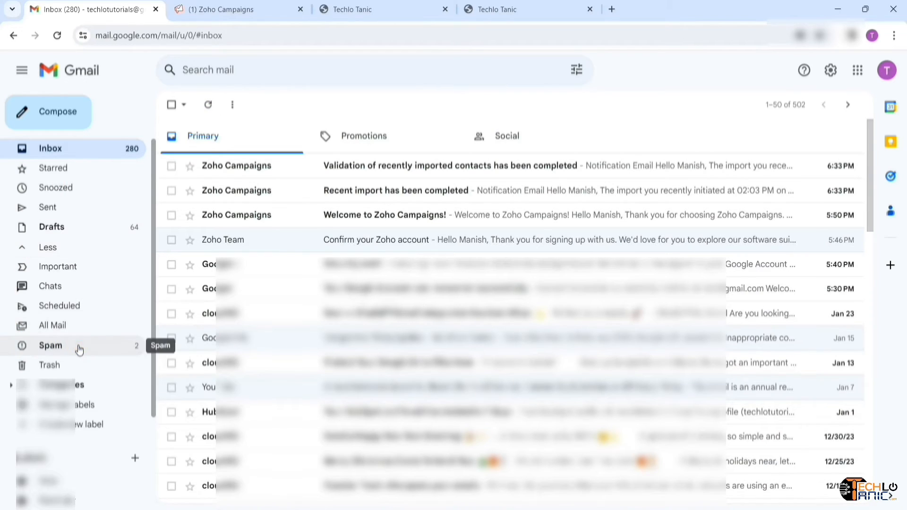
pyautogui.click(79, 348)
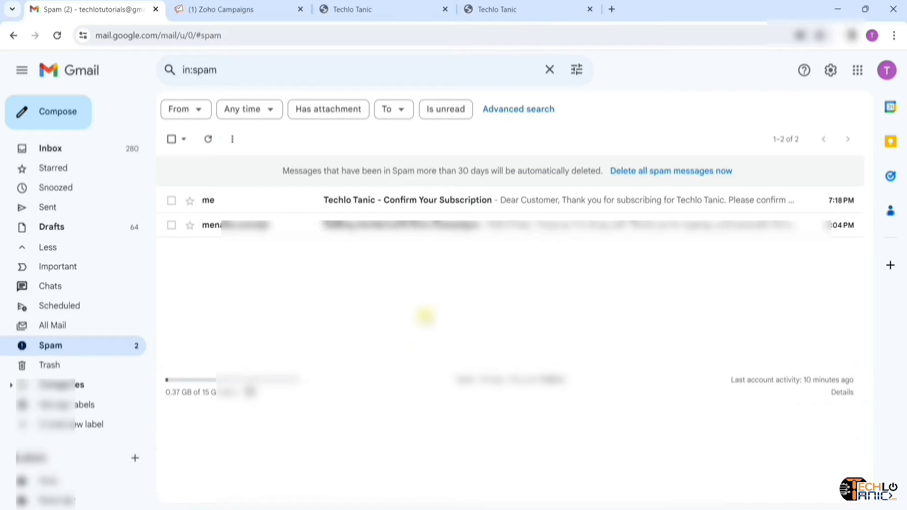
pyautogui.click(450, 201)
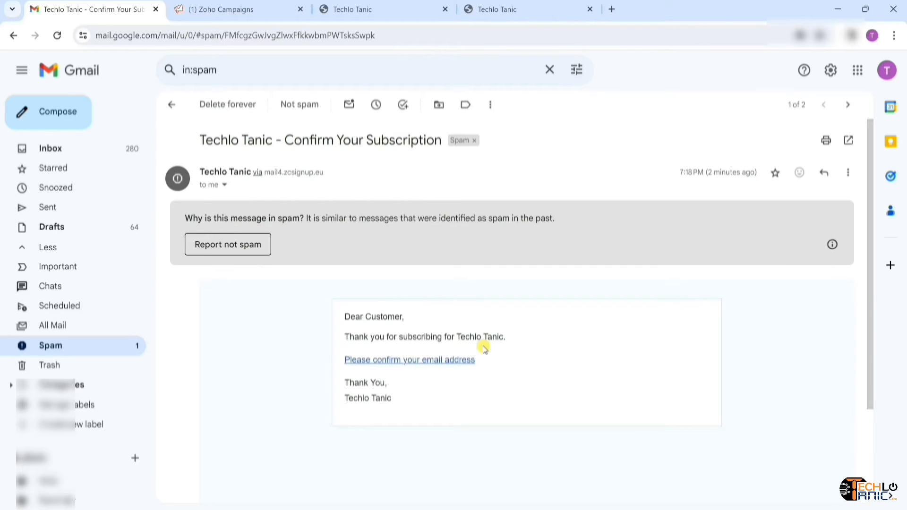
pyautogui.scroll(-2, 485, 349)
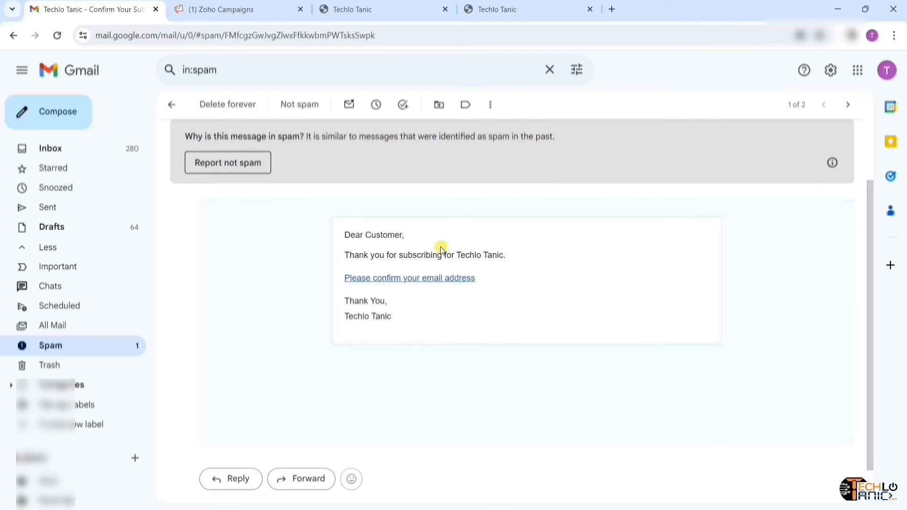
pyautogui.click(420, 280)
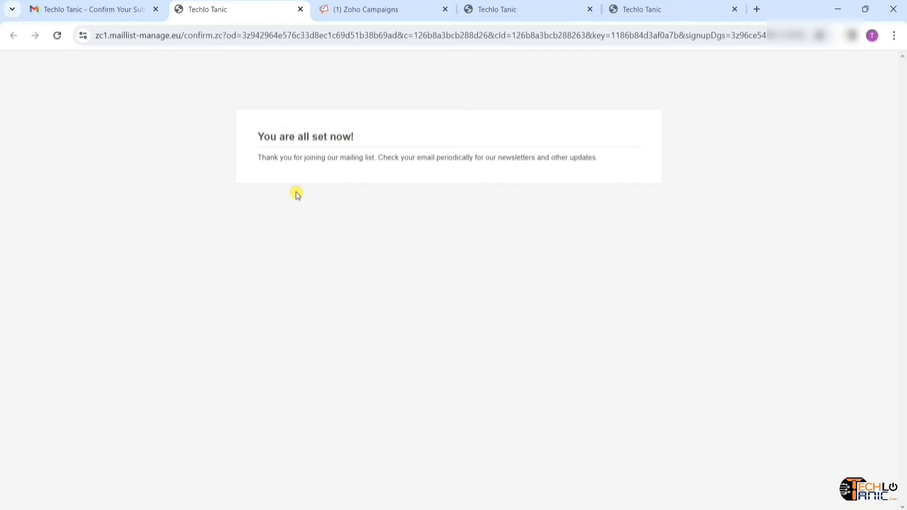
# - Return to Zoho Campaigns and close the three leftover Techlo Tanic signup and confirmation tabs
pyautogui.click(371, 14)
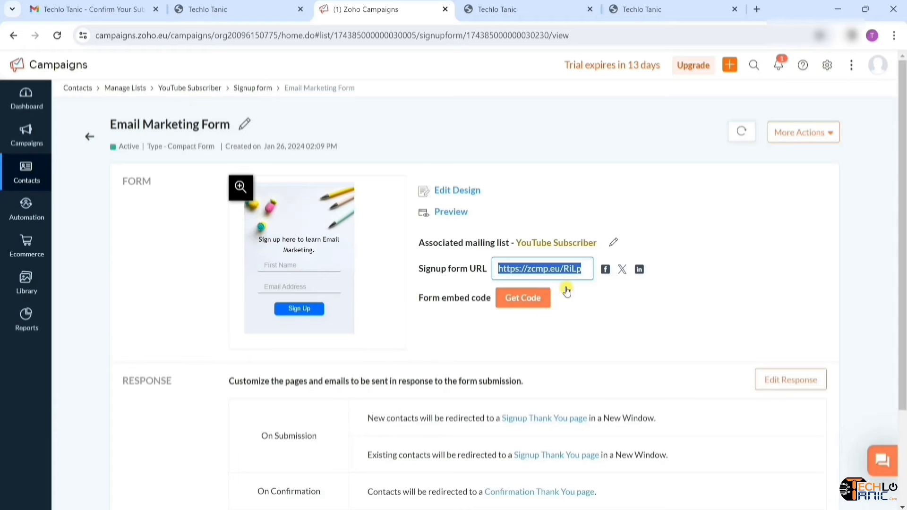
pyautogui.click(609, 198)
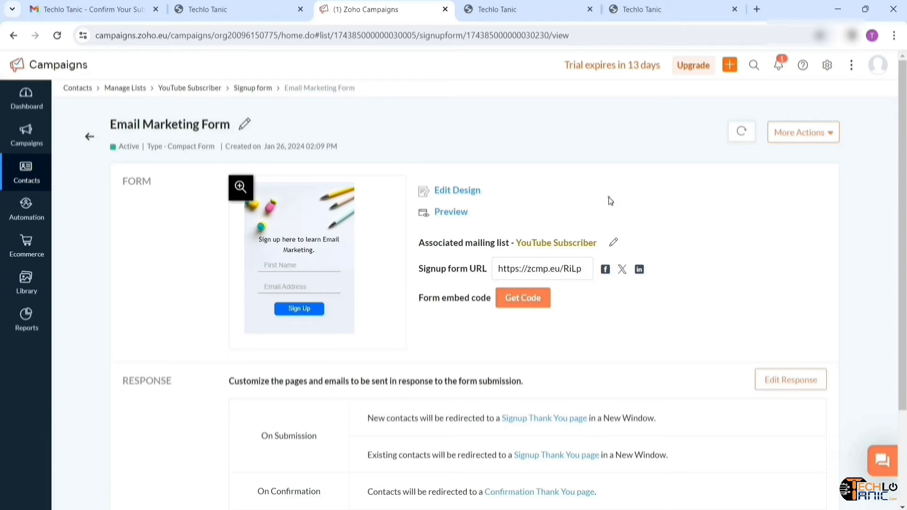
pyautogui.click(588, 9)
pyautogui.click(588, 10)
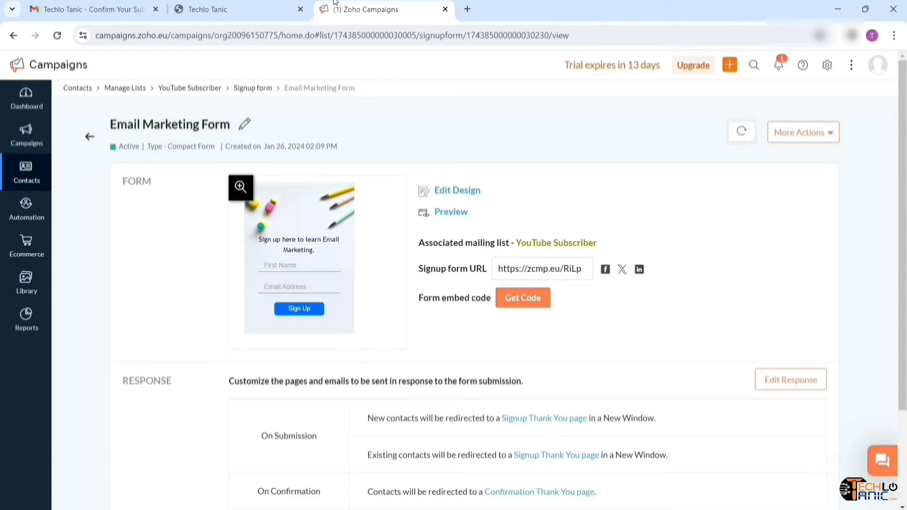
pyautogui.click(301, 10)
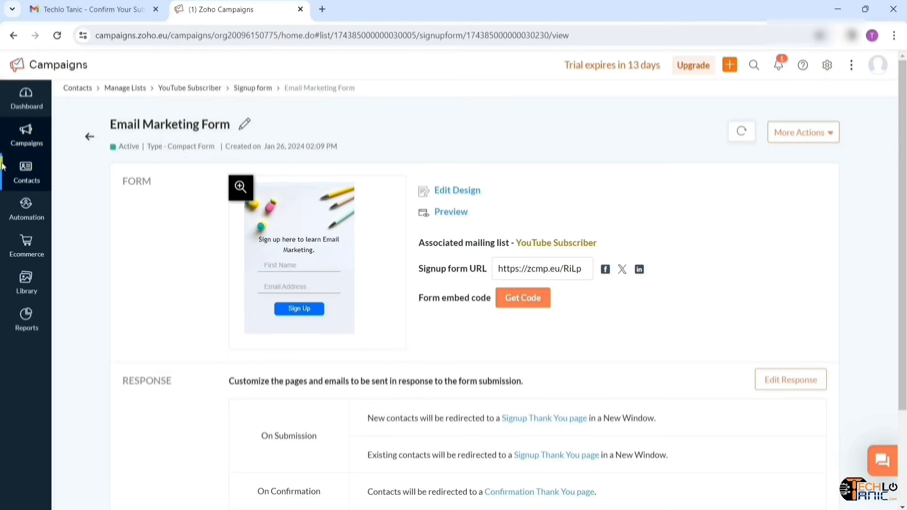
# - Open the YouTube Subscriber list from Contacts > Manage Lists
pyautogui.click(36, 177)
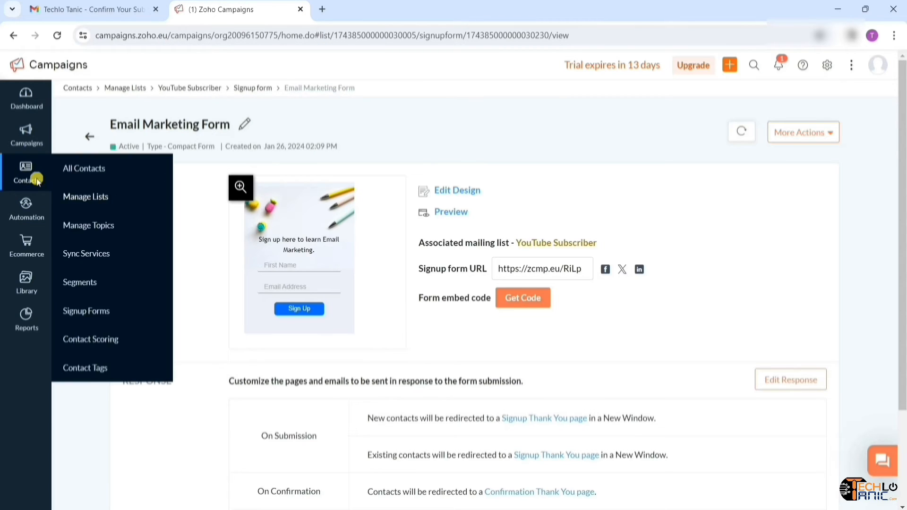
pyautogui.click(94, 176)
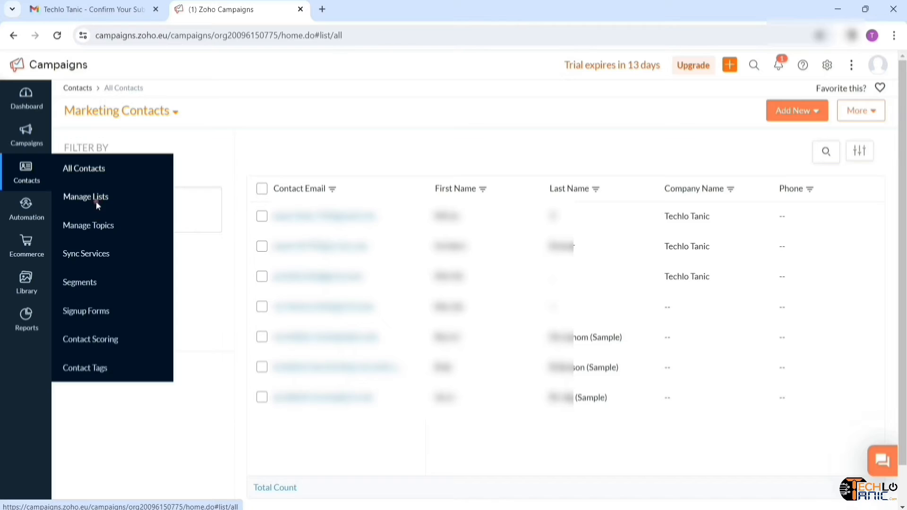
pyautogui.click(96, 202)
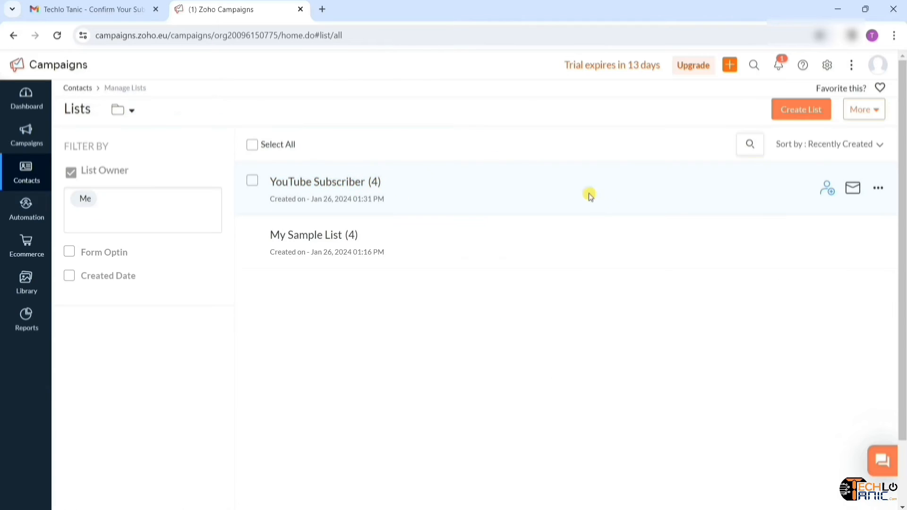
pyautogui.click(359, 188)
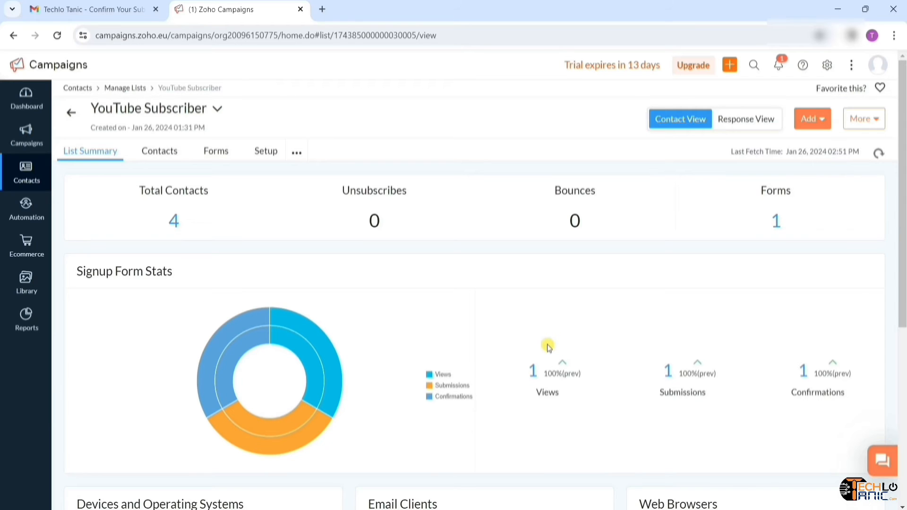
pyautogui.scroll(-5, 548, 347)
pyautogui.scroll(5, 548, 348)
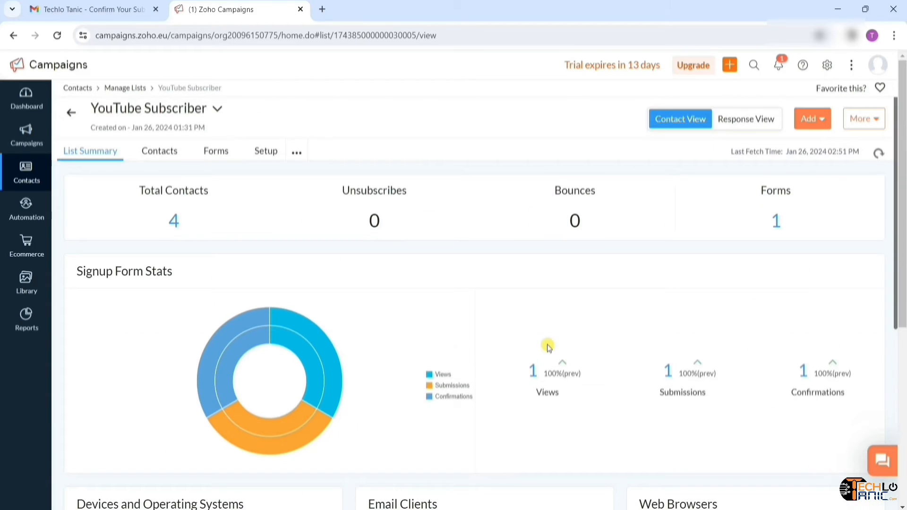
# - Check the list's Response View: one view, one submission and one confirmation
pyautogui.click(747, 121)
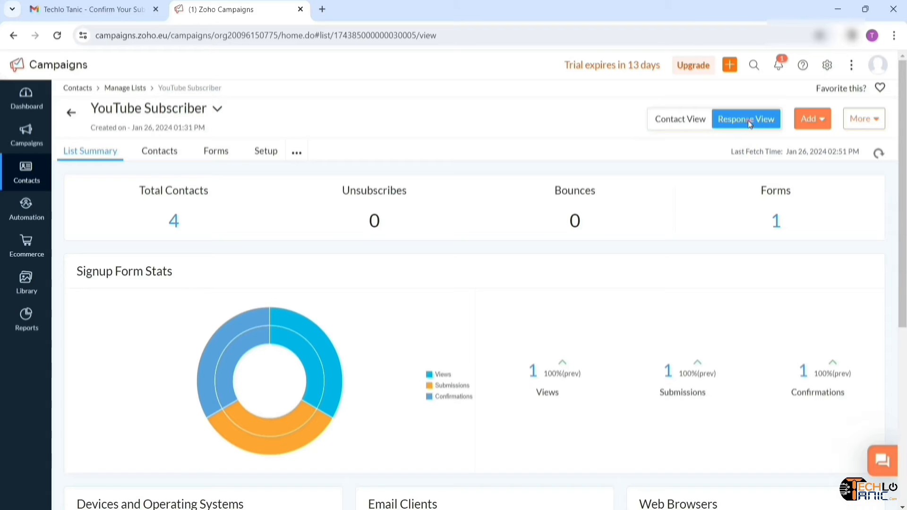
pyautogui.click(747, 120)
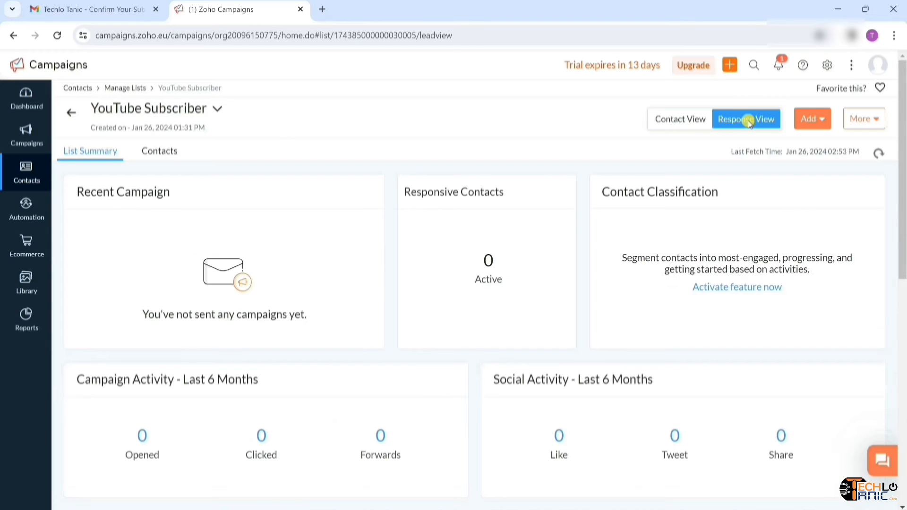
pyautogui.scroll(-3, 583, 315)
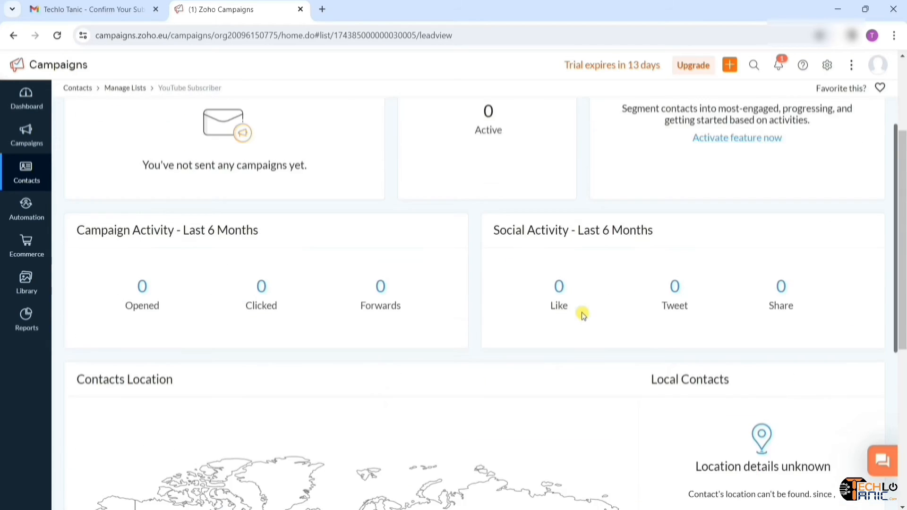
pyautogui.scroll(-2, 583, 315)
pyautogui.scroll(-5, 583, 315)
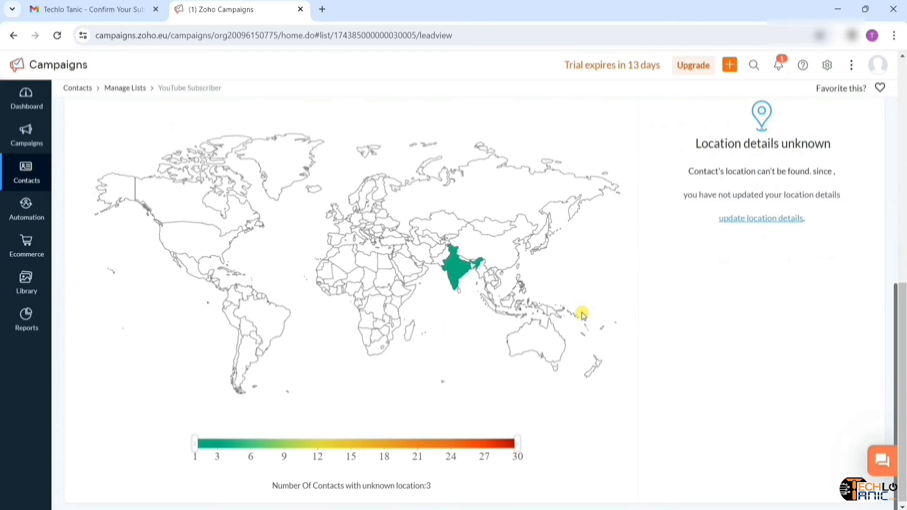
pyautogui.scroll(-1, 547, 331)
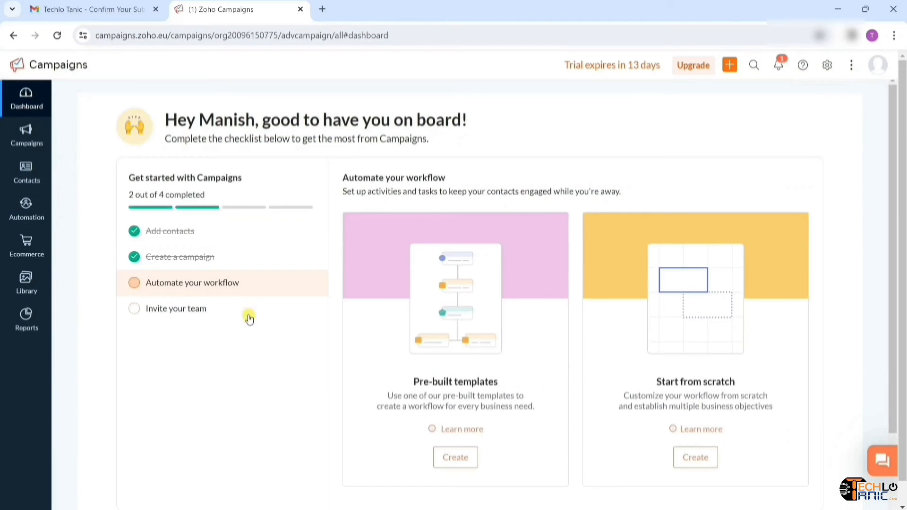
# - Create a Regular email campaign named 'Email Marketing Course' from the Email Campaigns list
pyautogui.click(13, 148)
pyautogui.click(102, 141)
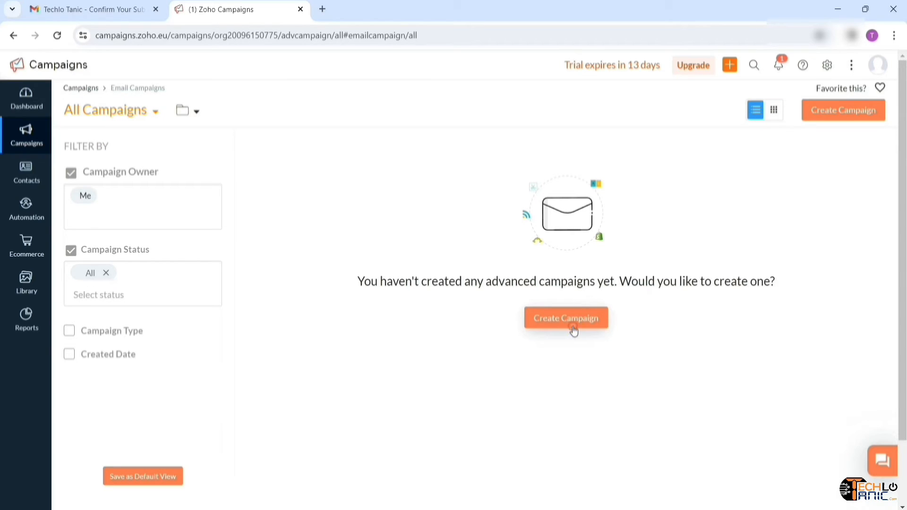
pyautogui.click(574, 329)
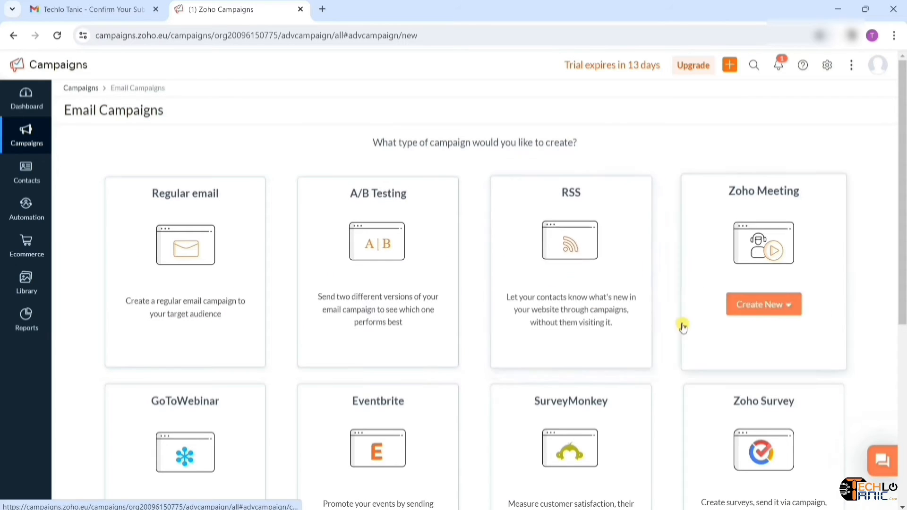
pyautogui.scroll(-6, 624, 385)
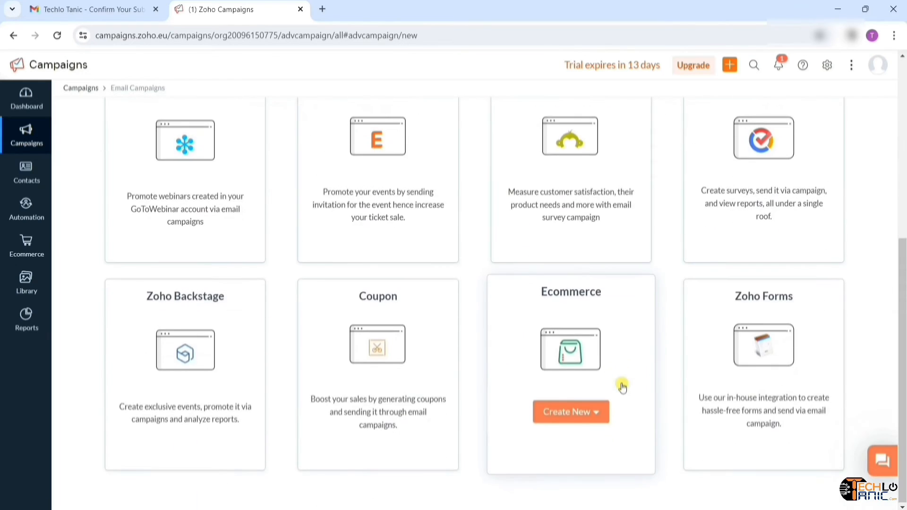
pyautogui.scroll(6, 622, 386)
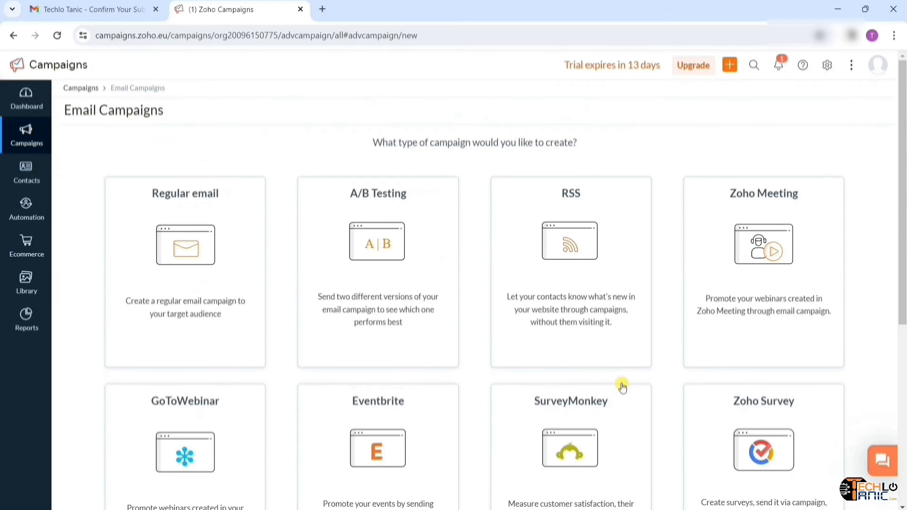
pyautogui.moveTo(255, 257)
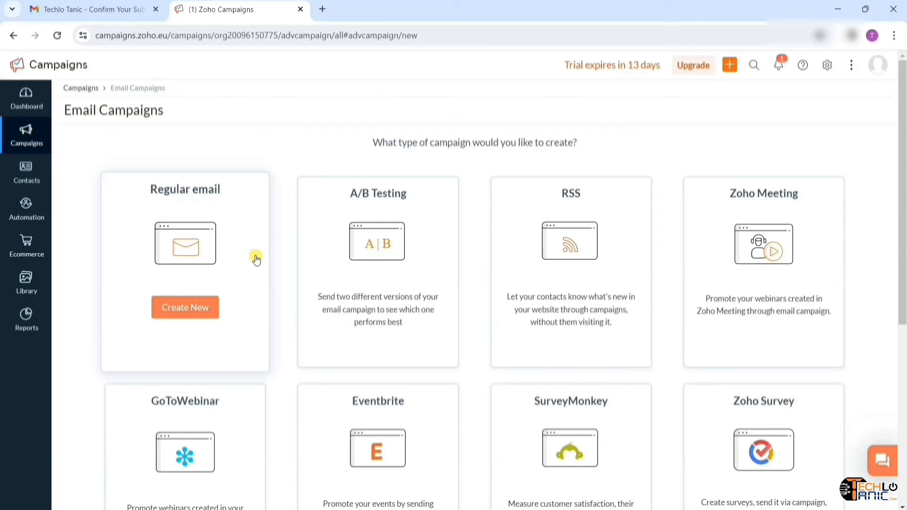
pyautogui.click(193, 321)
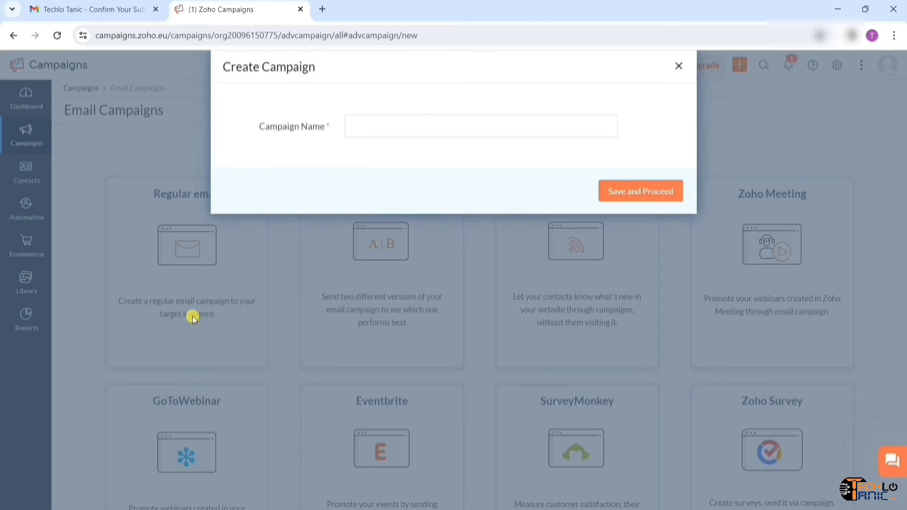
pyautogui.click(437, 136)
pyautogui.write('Email Marketing Course')
pyautogui.click(656, 197)
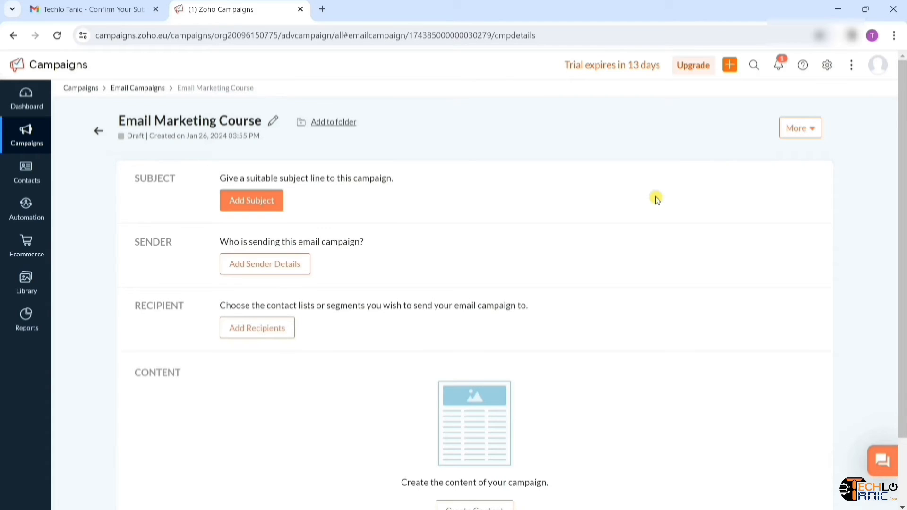
# - Write a subject greeting the contact's first name, followed by the pasted course-launch text
pyautogui.click(268, 207)
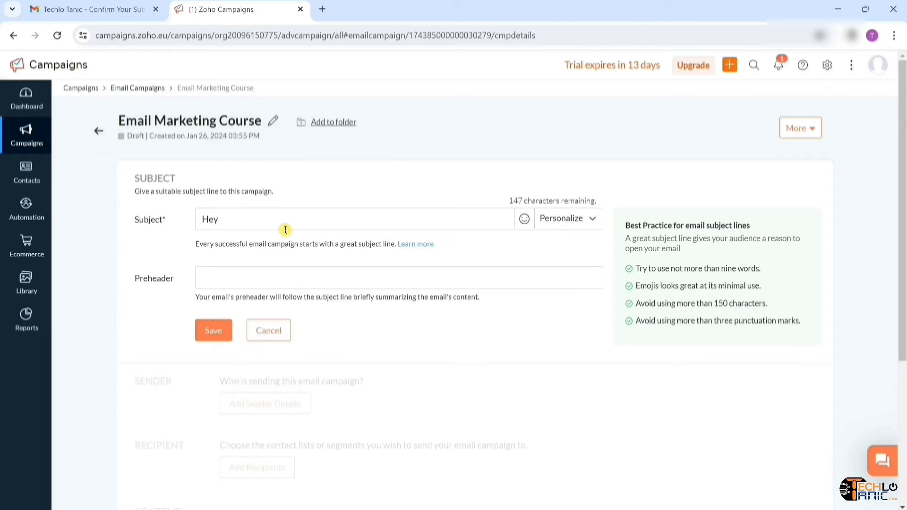
pyautogui.click(571, 227)
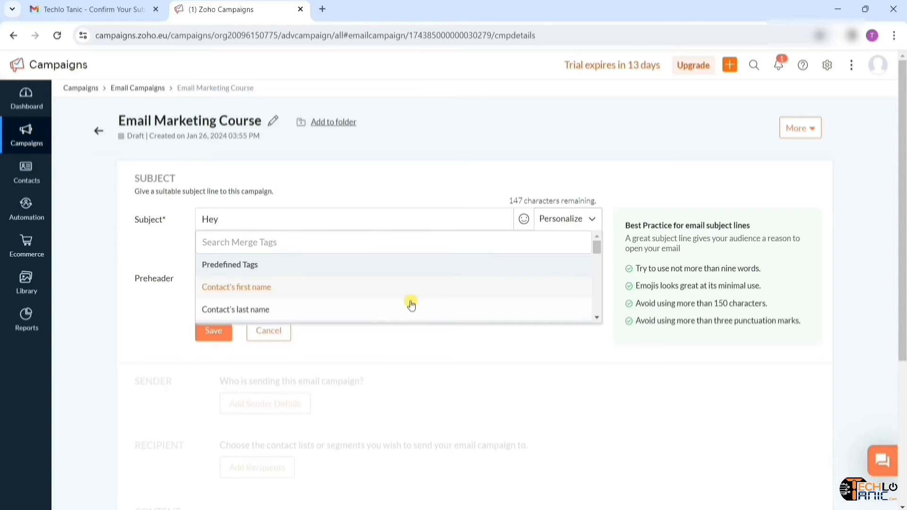
pyautogui.scroll(-4, 282, 290)
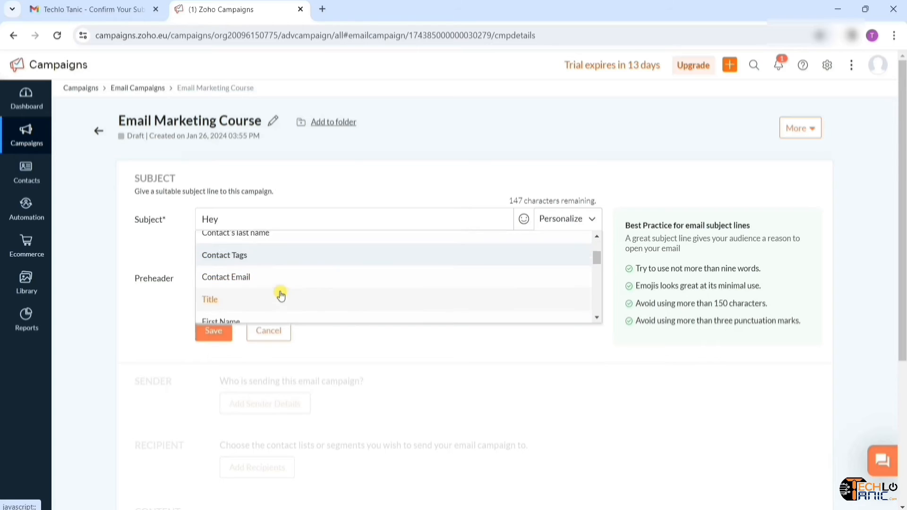
pyautogui.scroll(-1, 281, 294)
pyautogui.scroll(5, 280, 293)
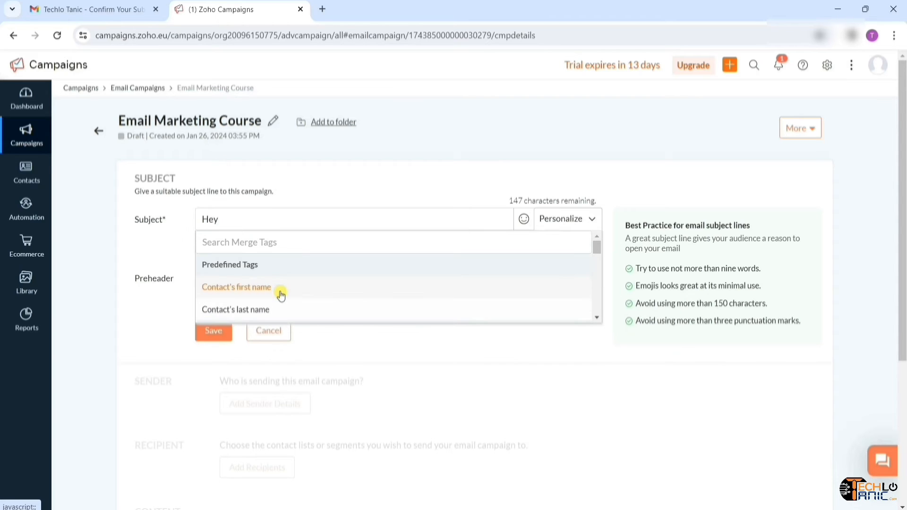
pyautogui.click(254, 291)
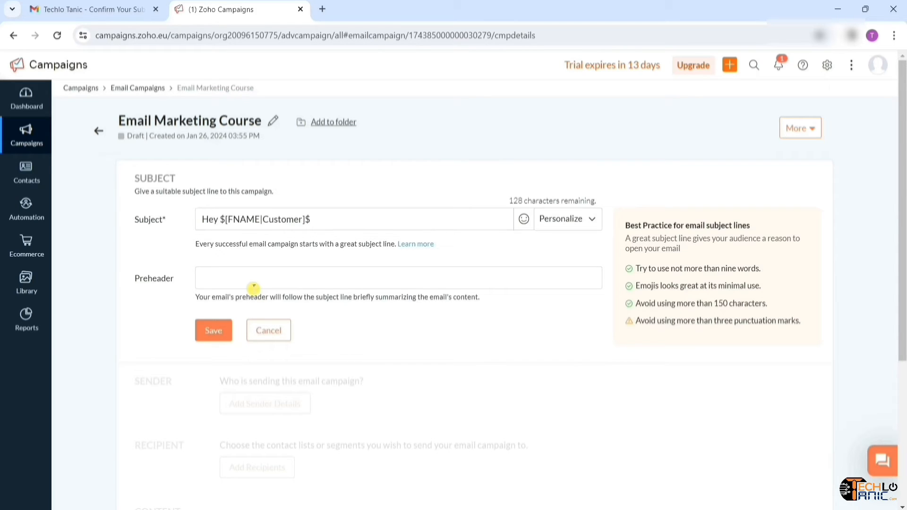
pyautogui.write('!')
pyautogui.write('Email marketing course will be launched soon.')
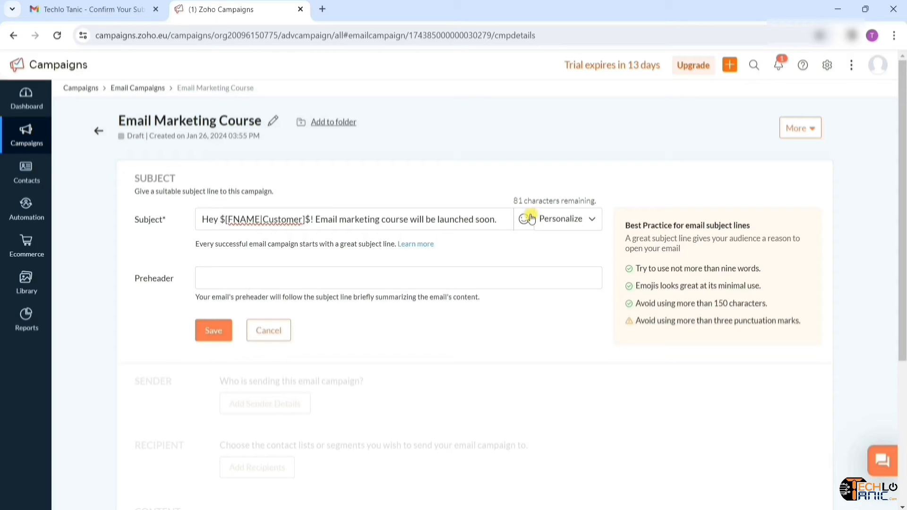
# - Add the preheader 'Learn Email Marketing in a new way.' and save
pyautogui.click(257, 280)
pyautogui.write('Learn Email Marketing in a new way.')
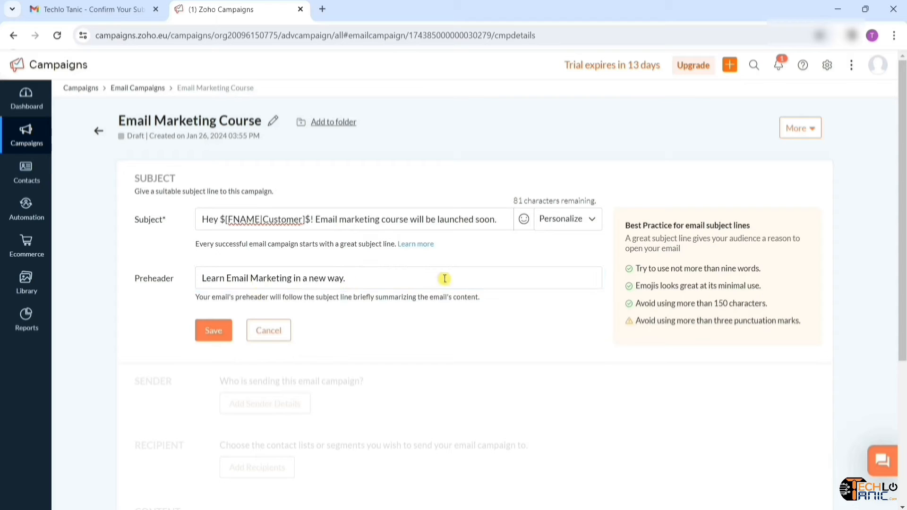
pyautogui.click(229, 342)
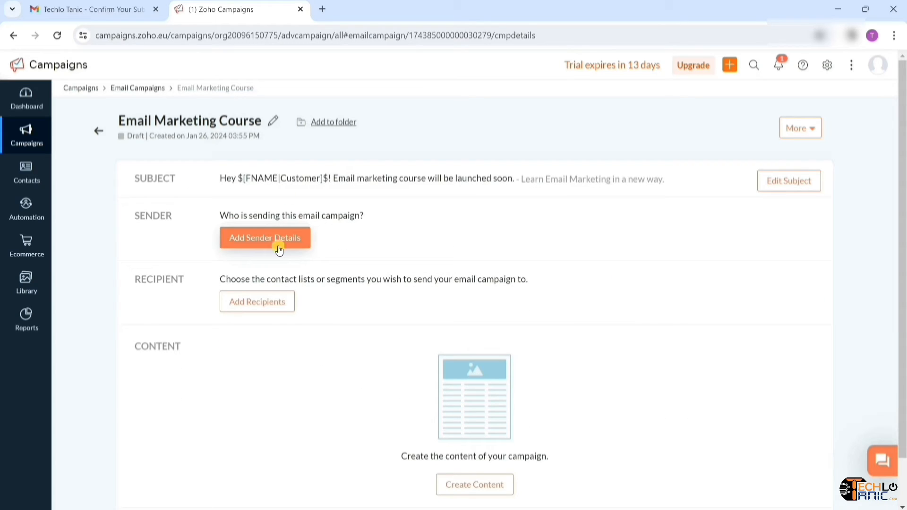
# - Set the campaign's sender name to 'Techlo Tanic'
pyautogui.click(279, 251)
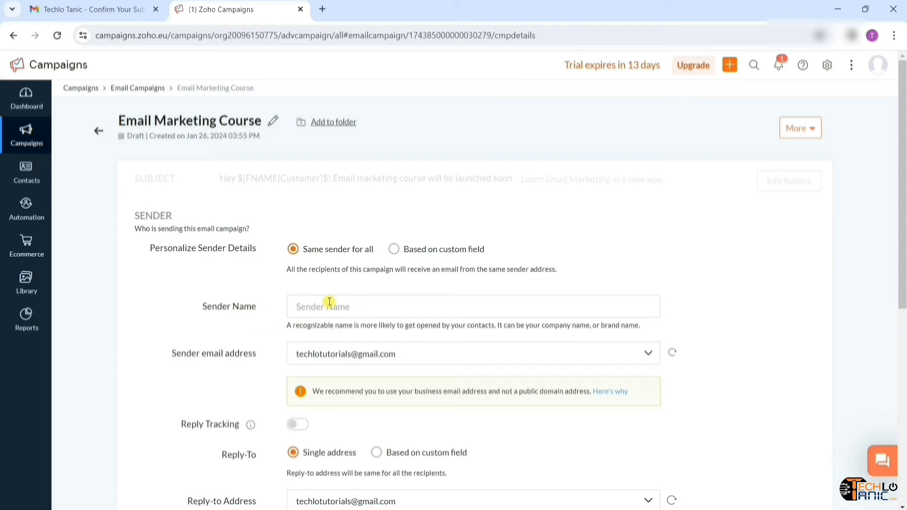
pyautogui.click(453, 304)
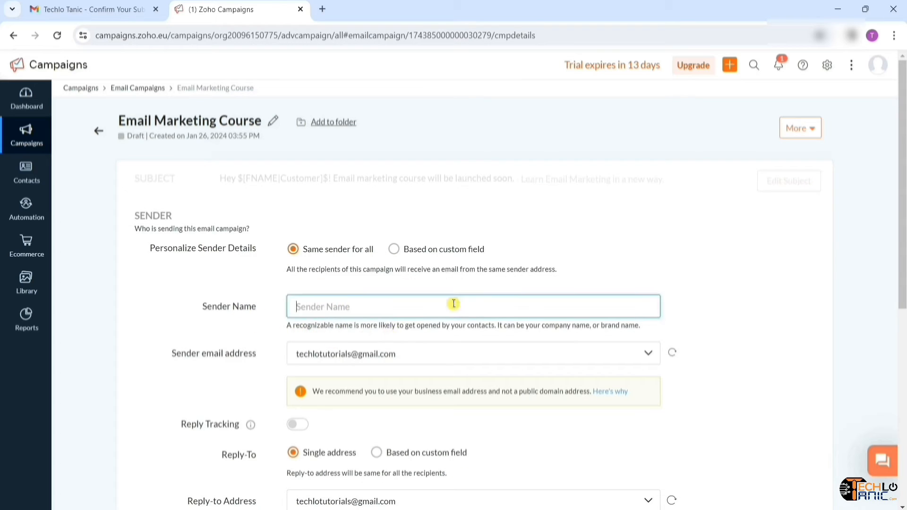
pyautogui.write('Techlo Tanic')
pyautogui.click(231, 339)
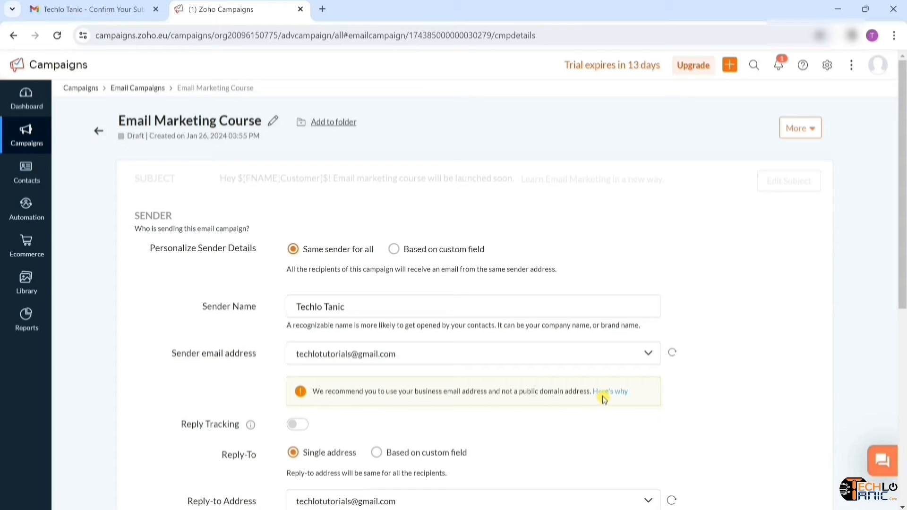
# - Enable reply tracking, confirm Track Replies, and save the sender details
pyautogui.scroll(-2, 323, 428)
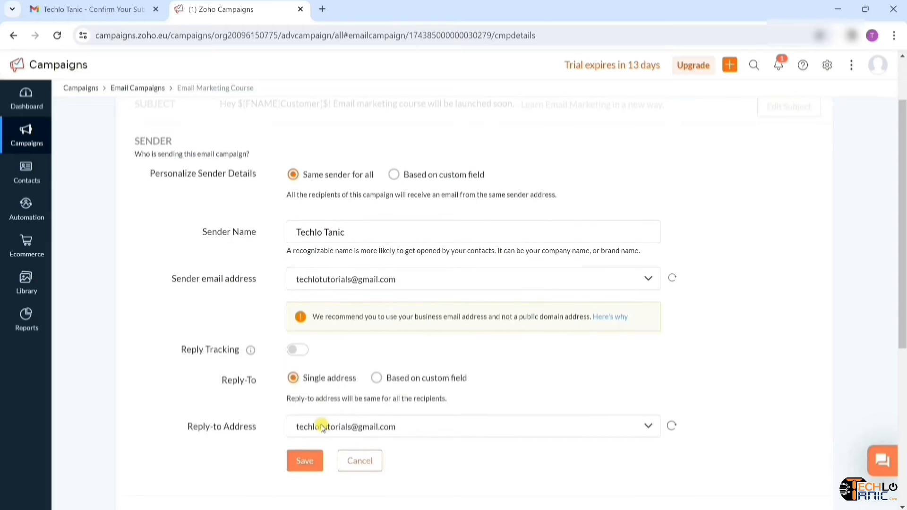
pyautogui.moveTo(251, 346)
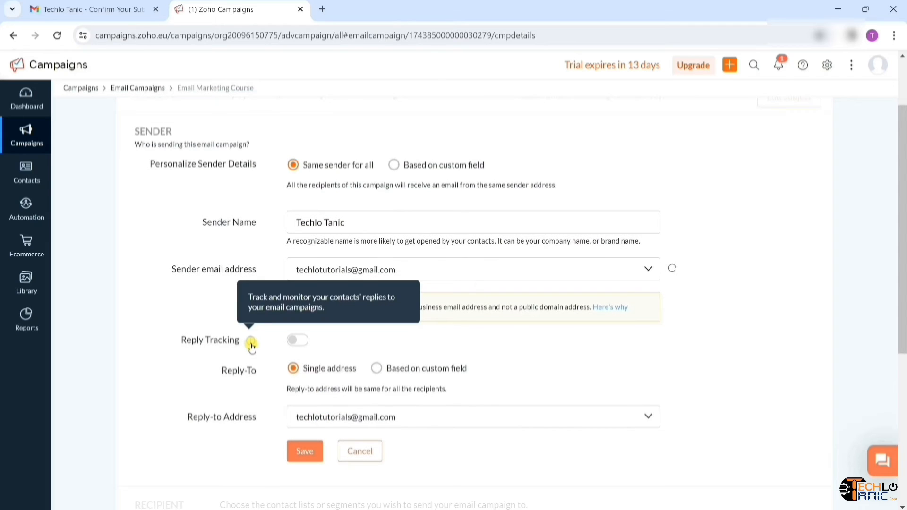
pyautogui.click(302, 341)
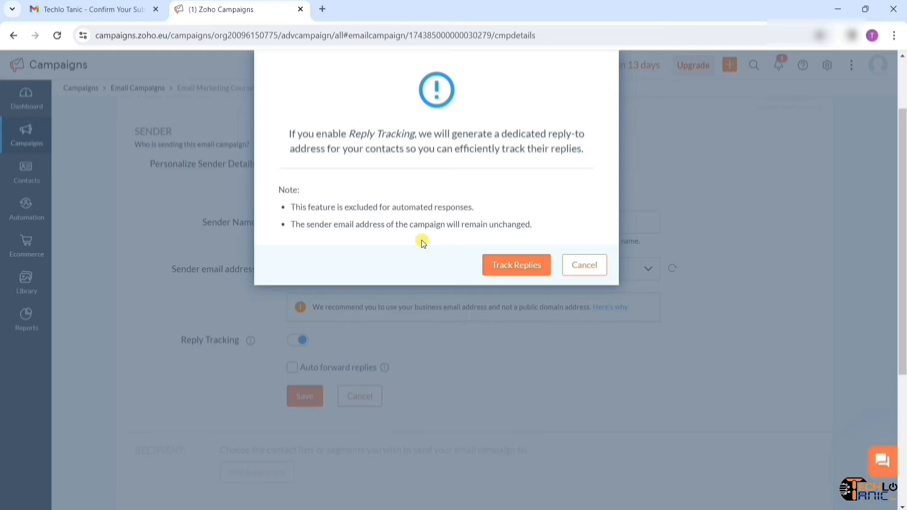
pyautogui.click(519, 270)
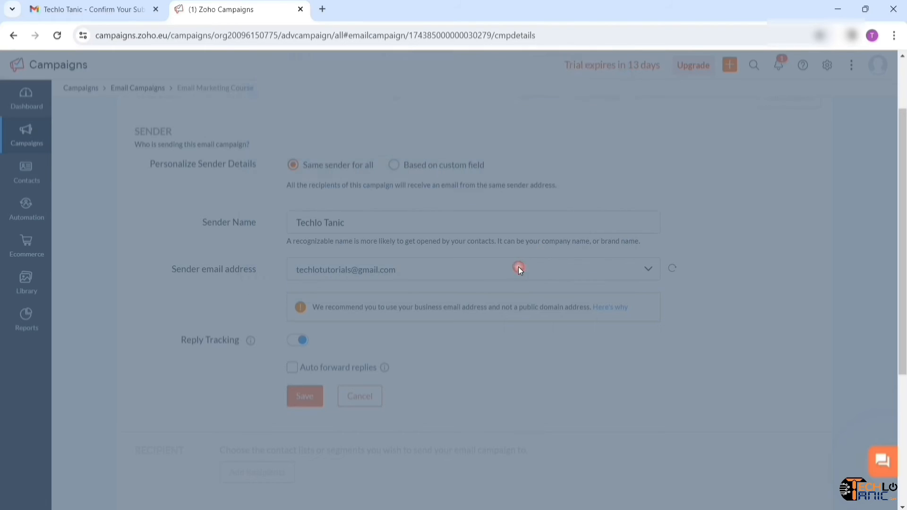
pyautogui.click(311, 392)
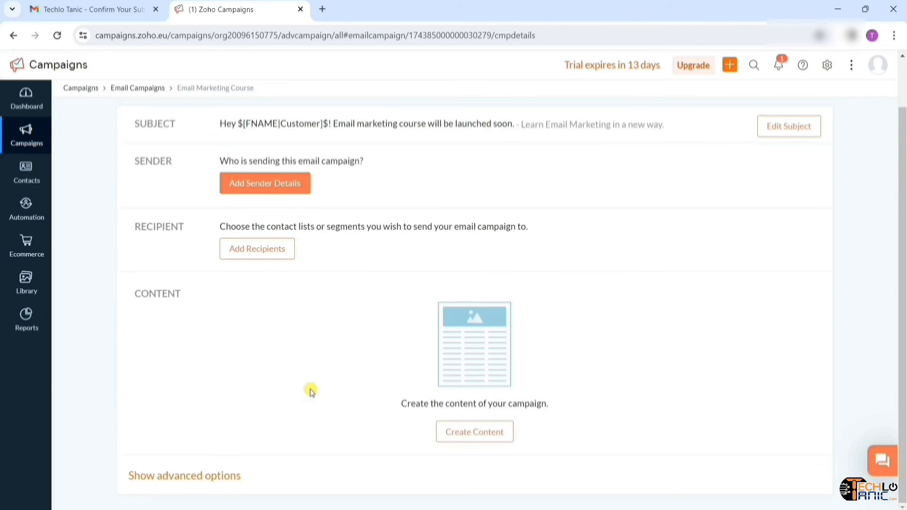
# - Choose the YouTube Subscriber list as the campaign's recipients and save
pyautogui.click(271, 253)
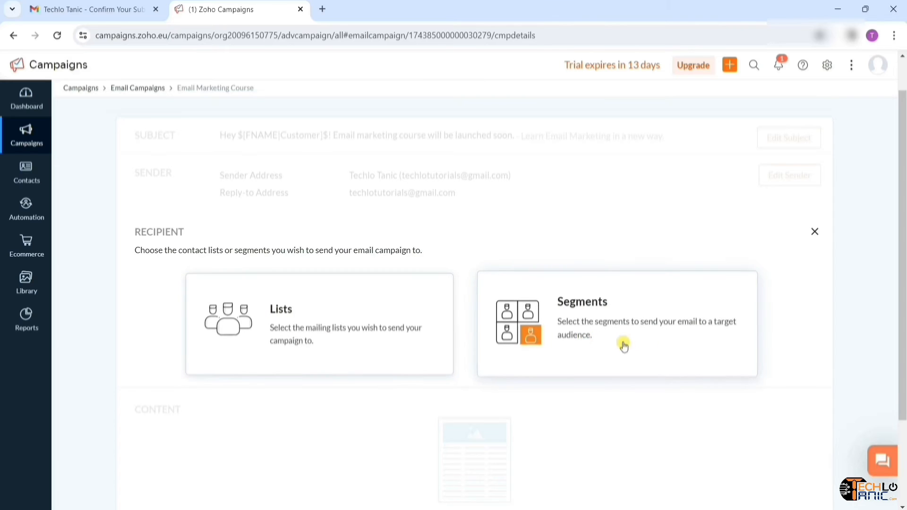
pyautogui.click(326, 350)
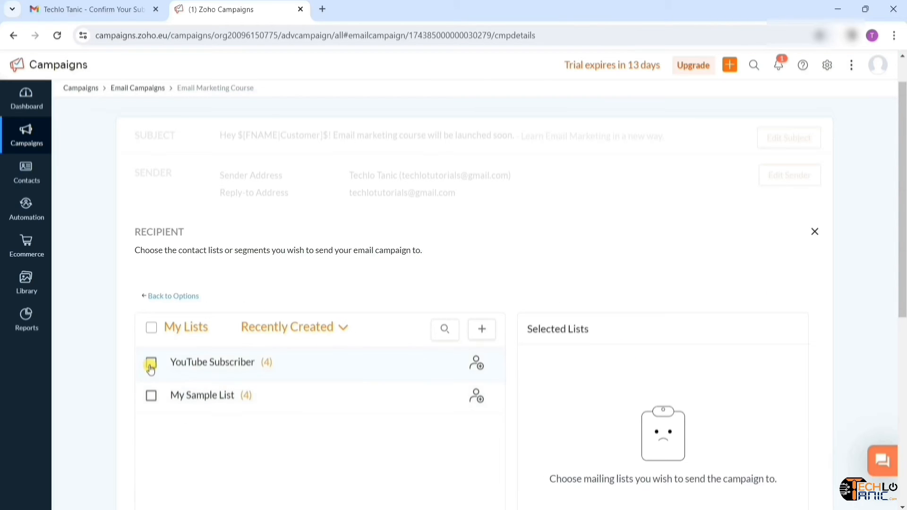
pyautogui.click(151, 364)
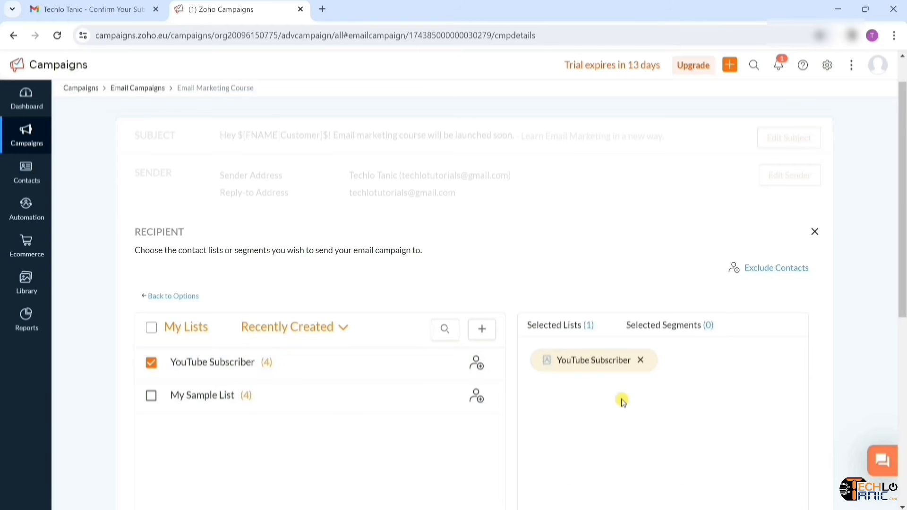
pyautogui.scroll(-3, 622, 402)
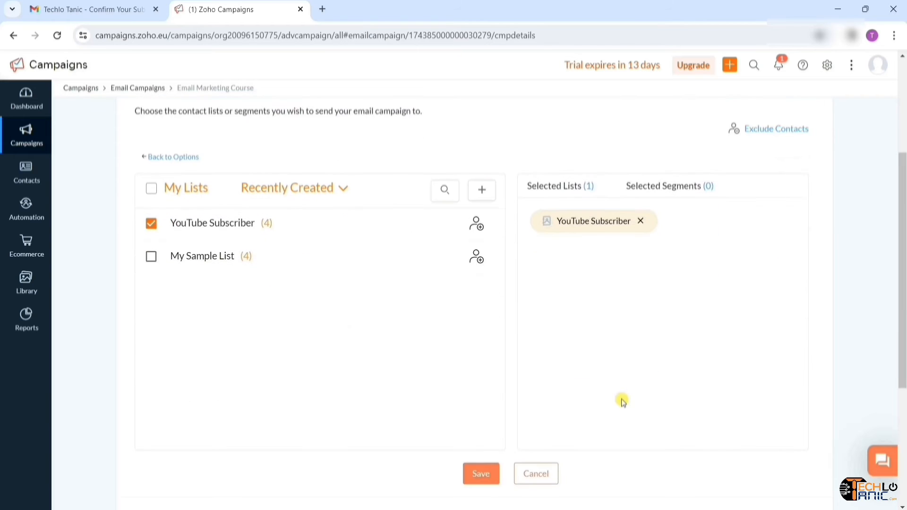
pyautogui.click(486, 477)
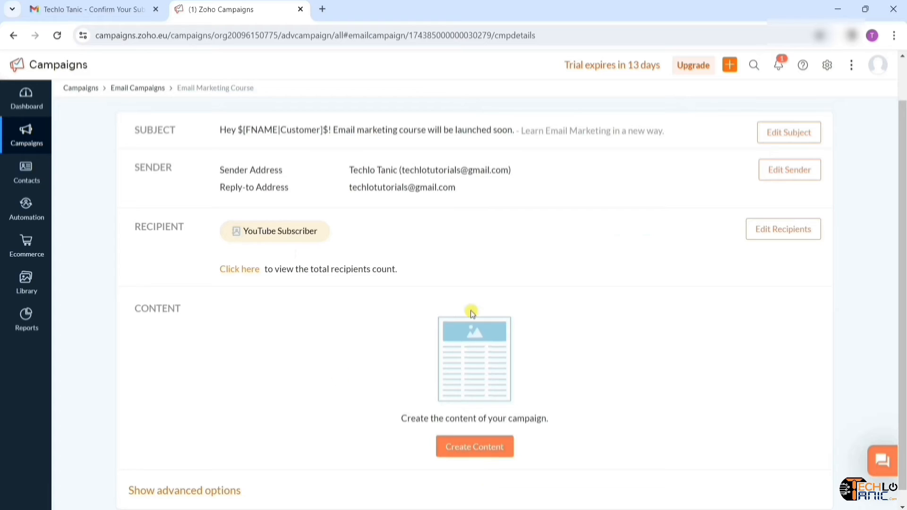
# - Confirm the total of 4 recipients and bring up the content creation options
pyautogui.scroll(1, 269, 303)
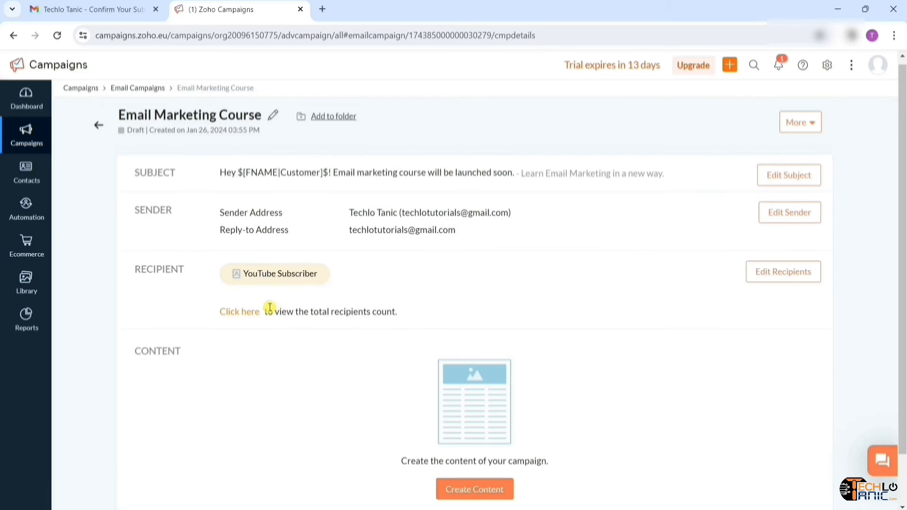
pyautogui.click(252, 313)
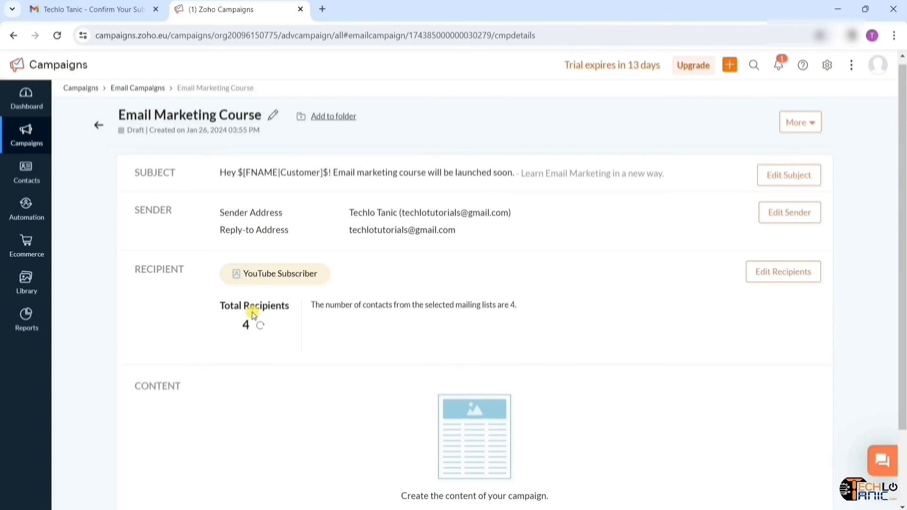
pyautogui.scroll(-2, 372, 341)
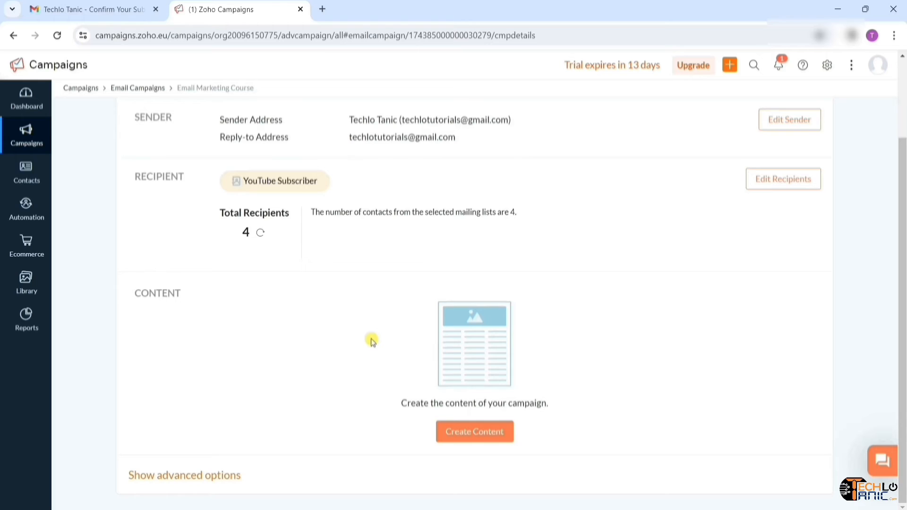
pyautogui.click(484, 443)
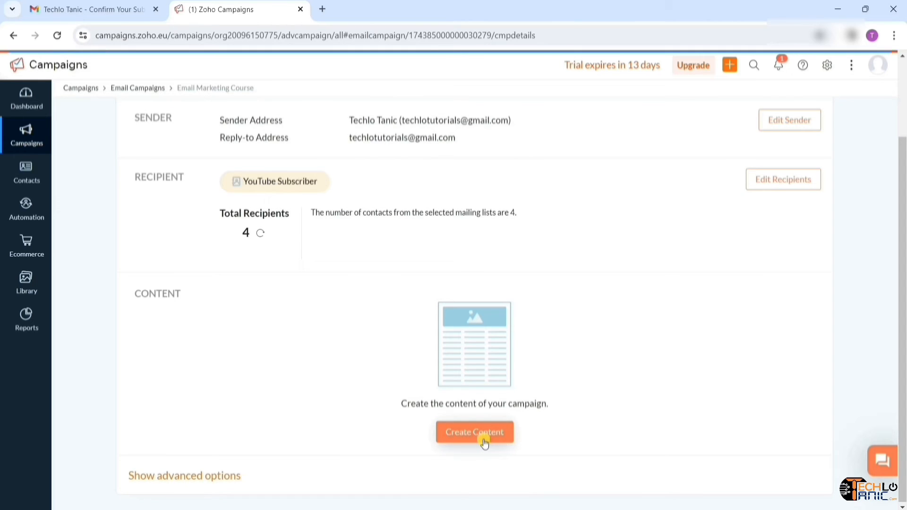
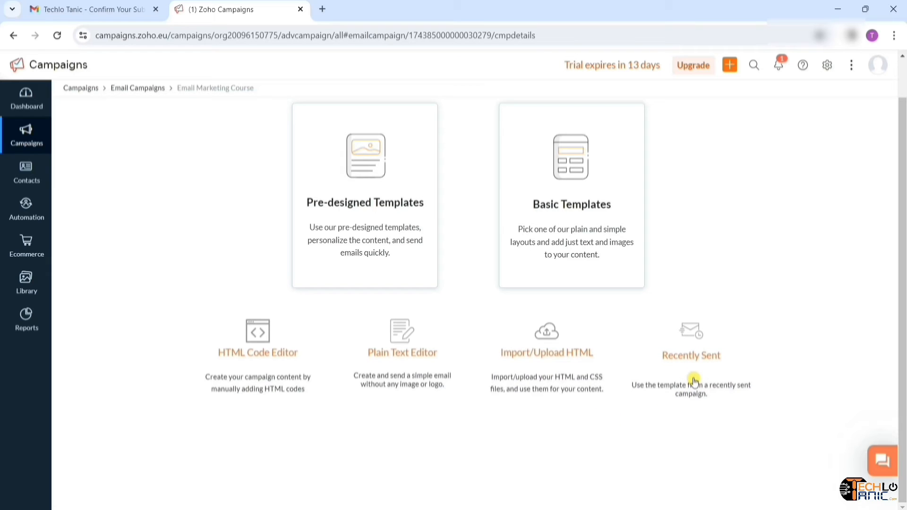
# - Open the pre-designed template gallery and browse categories like Holidays, Survey, Birthday and Welcome
pyautogui.click(394, 231)
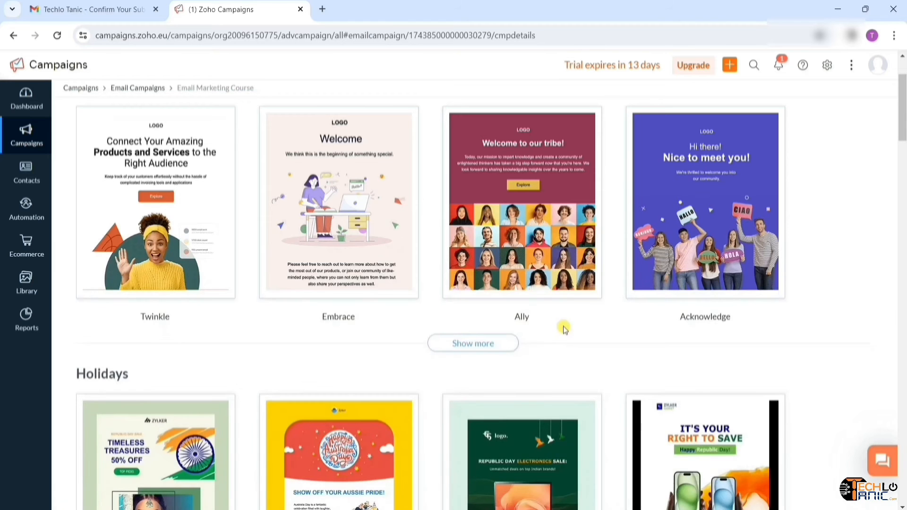
pyautogui.scroll(-5, 564, 329)
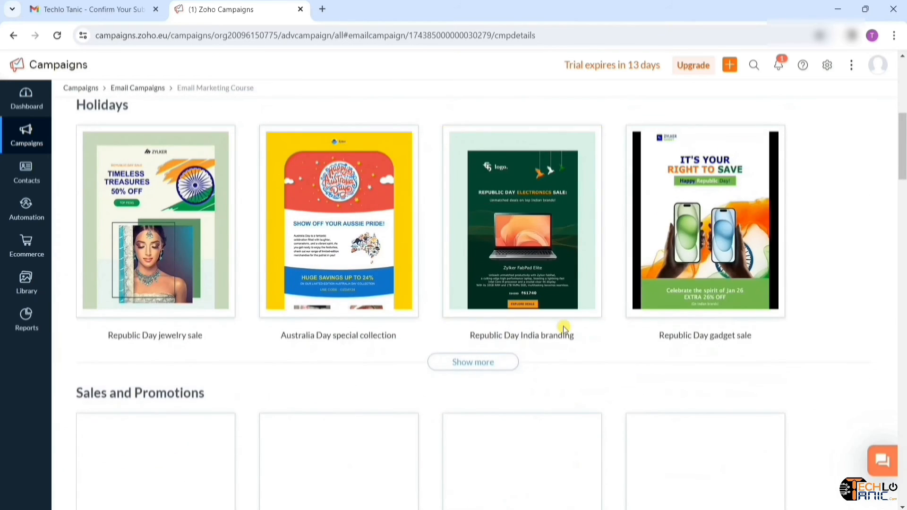
pyautogui.scroll(-10, 564, 330)
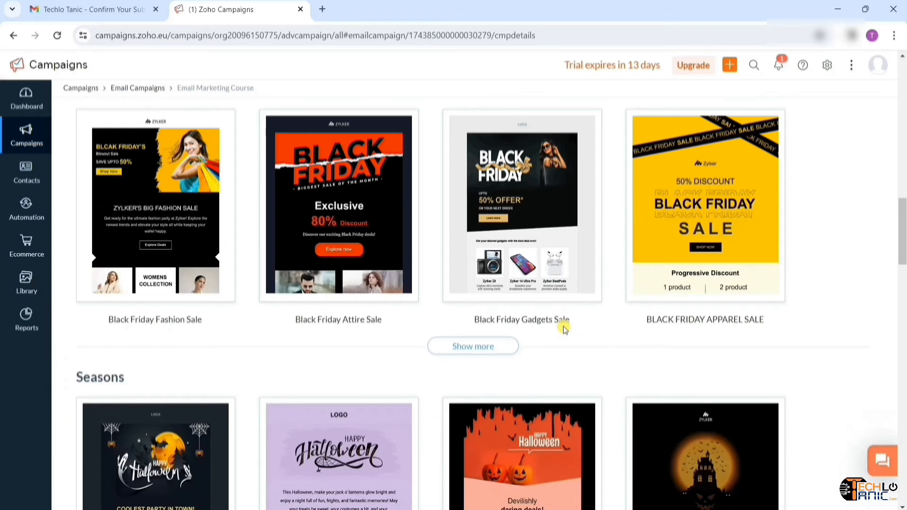
pyautogui.scroll(-12, 565, 330)
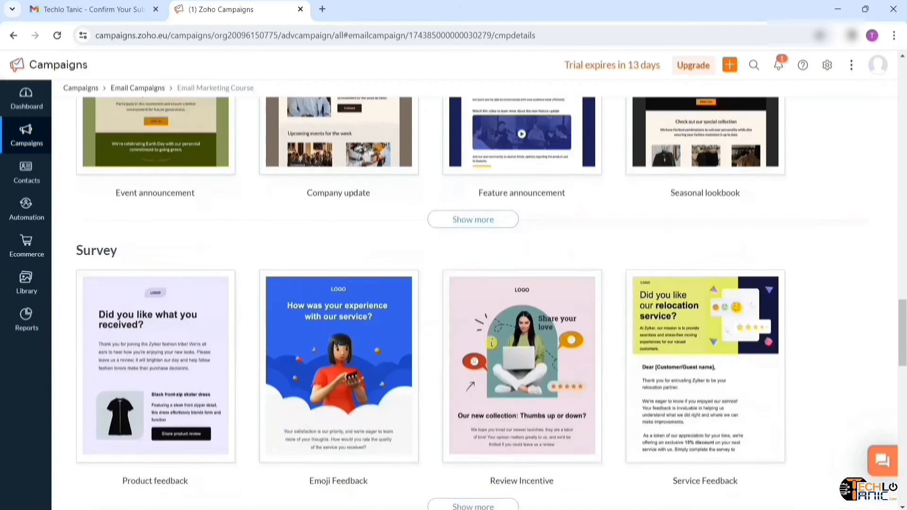
pyautogui.scroll(-15, 491, 343)
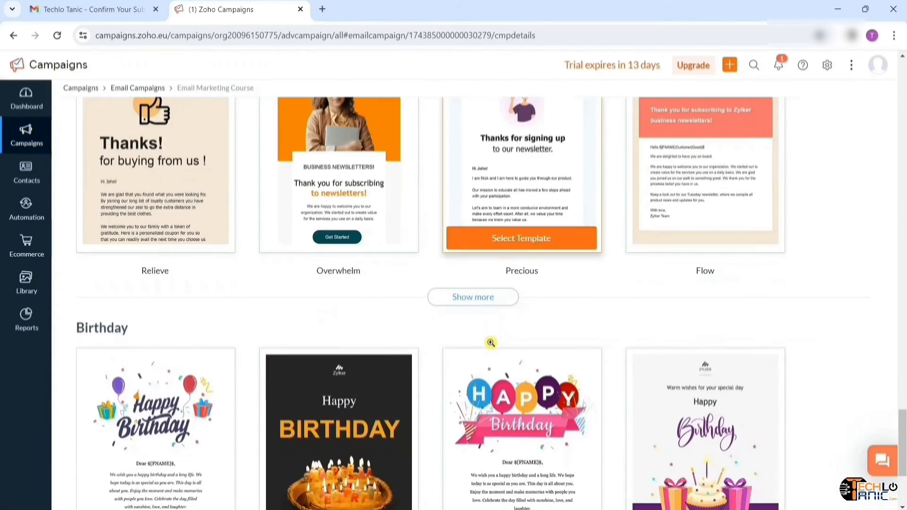
pyautogui.scroll(-4, 491, 343)
pyautogui.scroll(20, 492, 344)
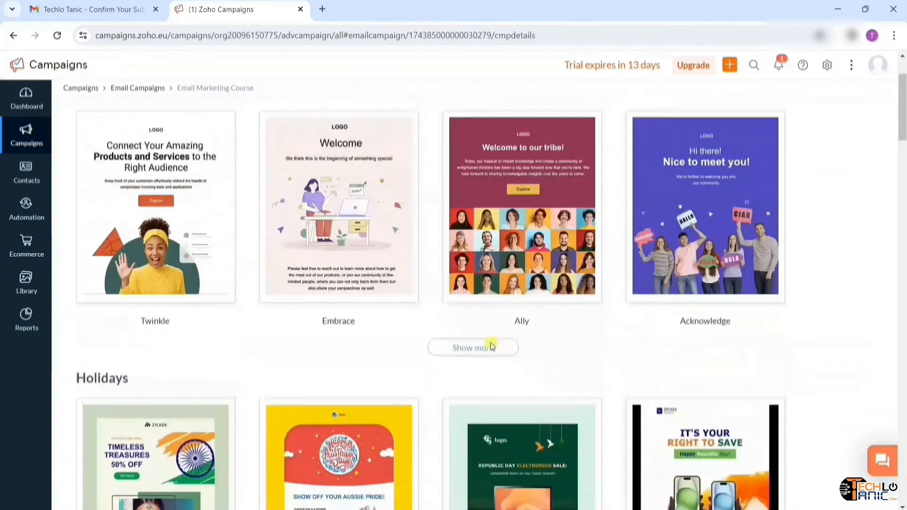
pyautogui.scroll(3, 491, 347)
pyautogui.moveTo(152, 370)
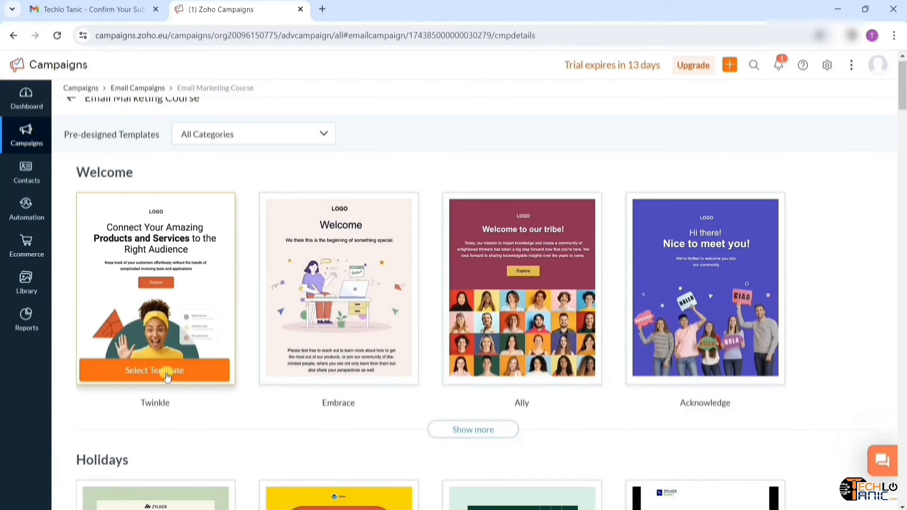
# - Start the email from the Twinkle template and scroll through its content
pyautogui.click(167, 373)
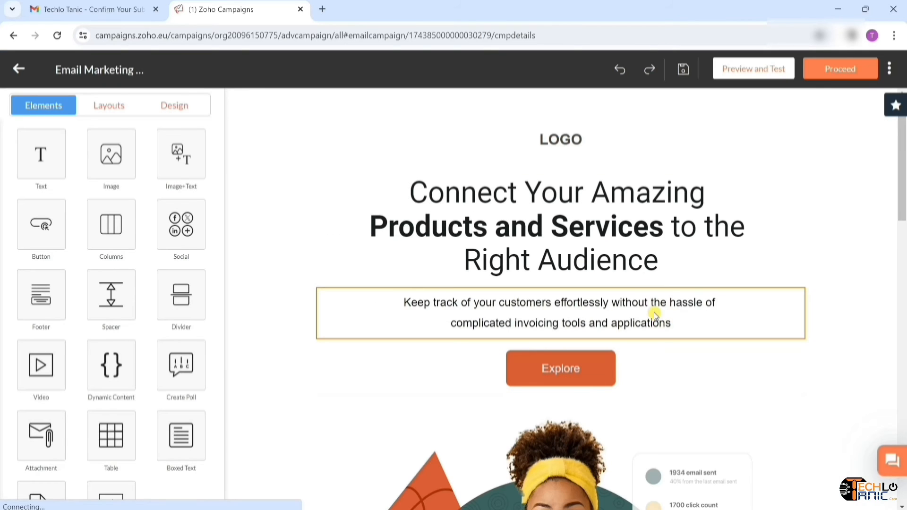
pyautogui.scroll(-15, 655, 315)
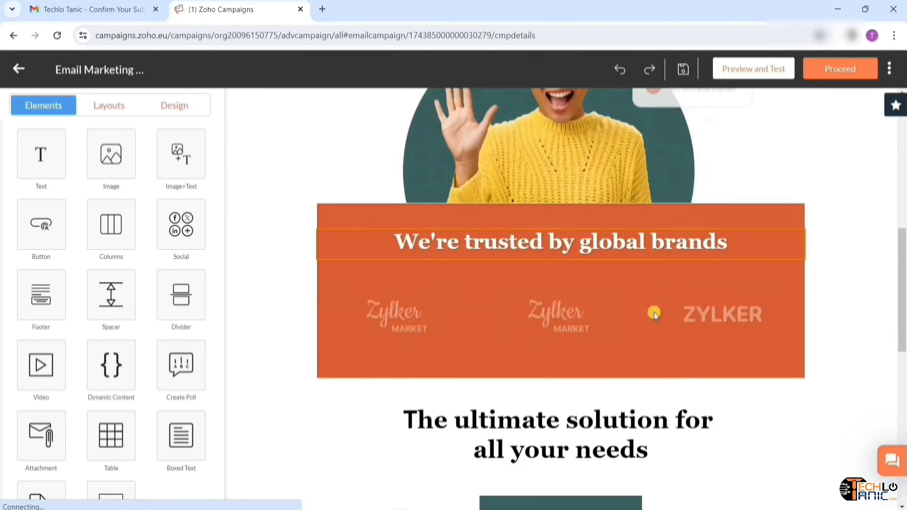
pyautogui.scroll(-5, 655, 315)
pyautogui.scroll(20, 832, 247)
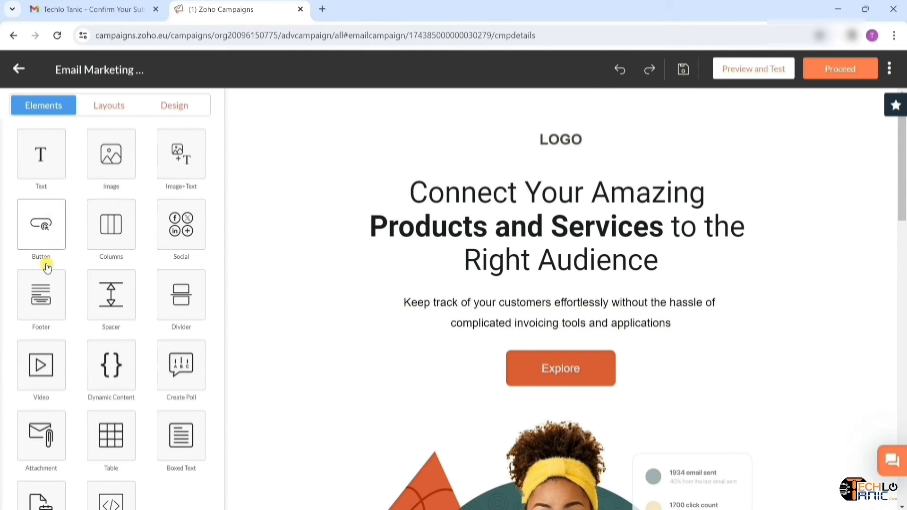
pyautogui.scroll(-1, 178, 376)
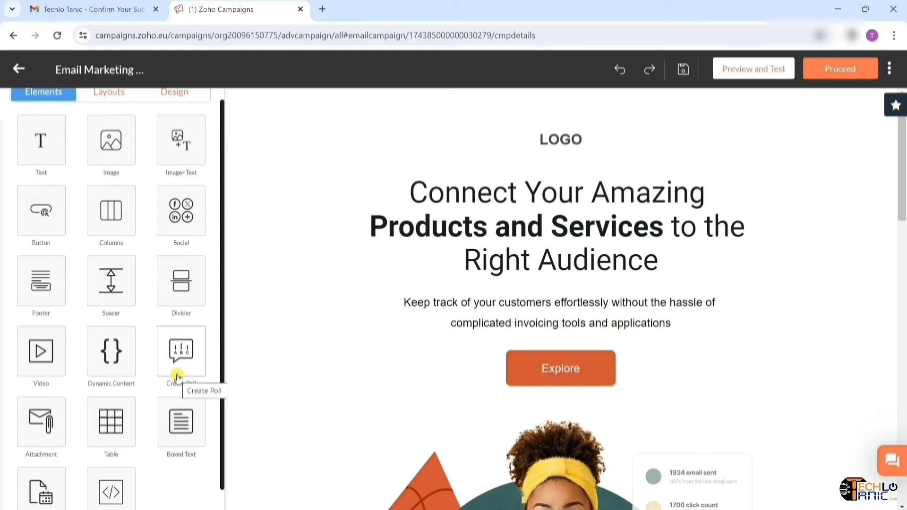
pyautogui.scroll(-2, 178, 377)
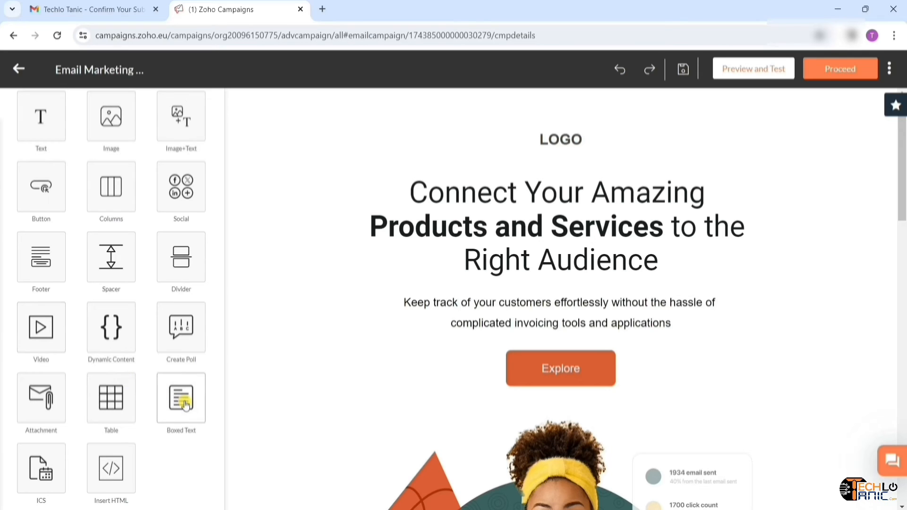
pyautogui.scroll(-1, 185, 405)
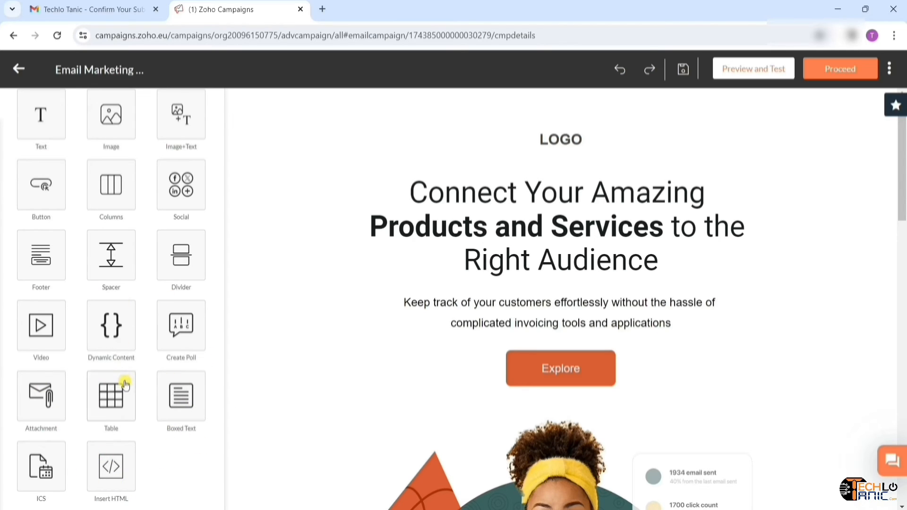
pyautogui.scroll(1, 138, 333)
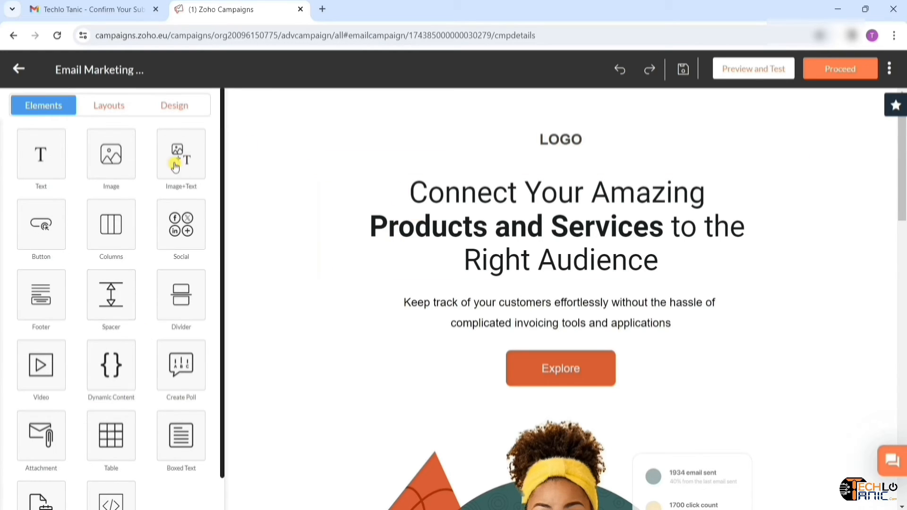
# - Look through the editor's Layouts and Design panels, then return to Elements
pyautogui.click(122, 105)
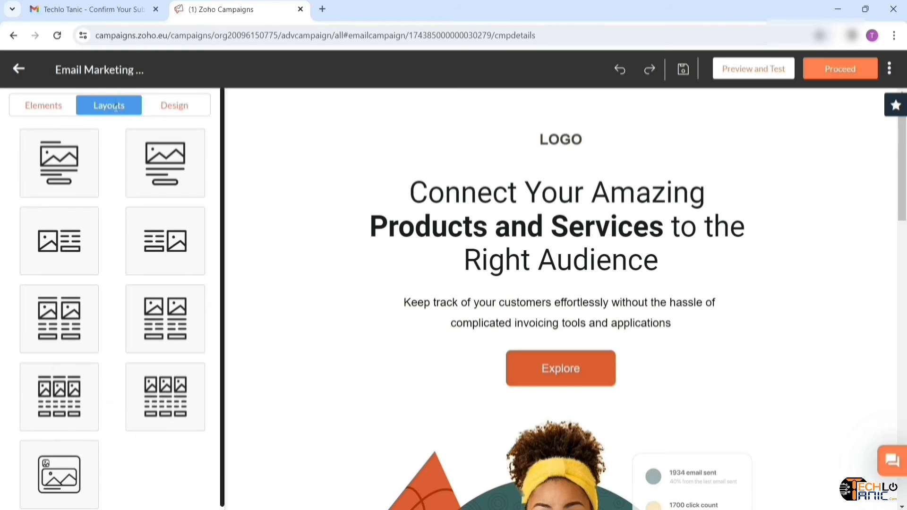
pyautogui.click(193, 113)
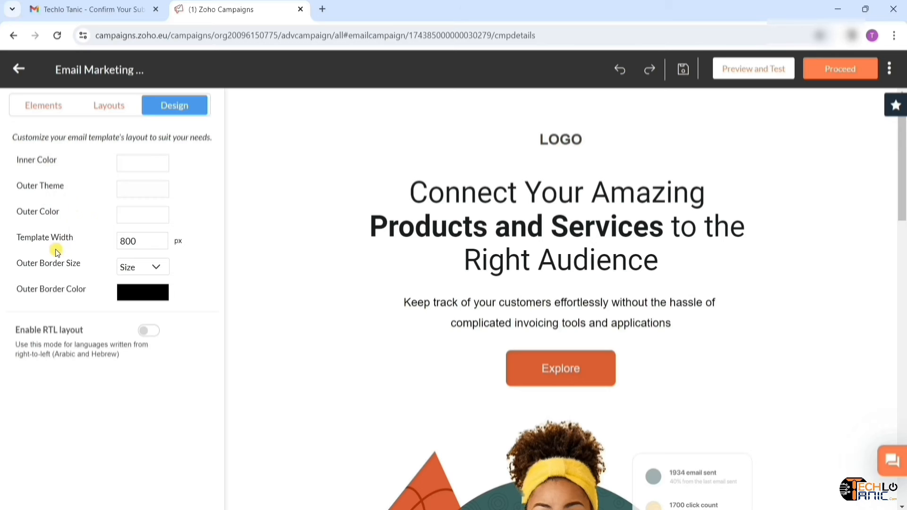
pyautogui.click(39, 109)
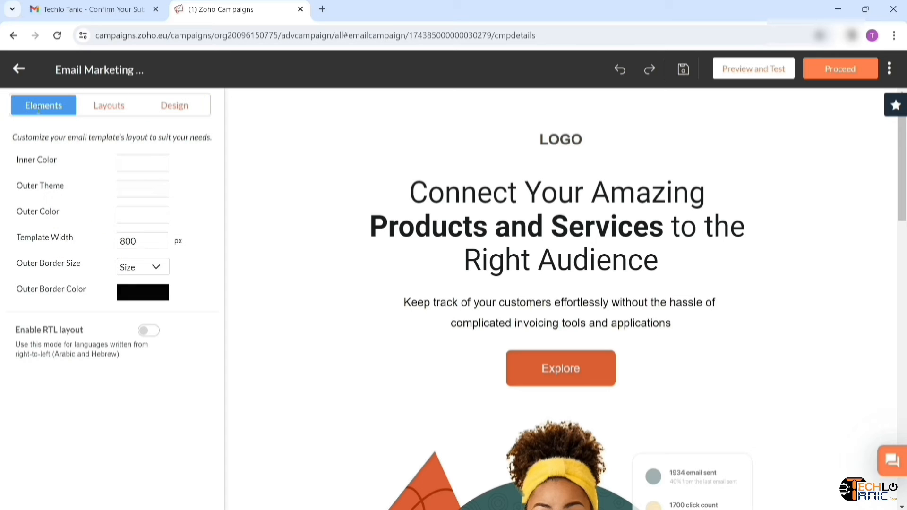
# - Replace the main heading with 'Email marketing course will be launched soon.'
pyautogui.click(671, 260)
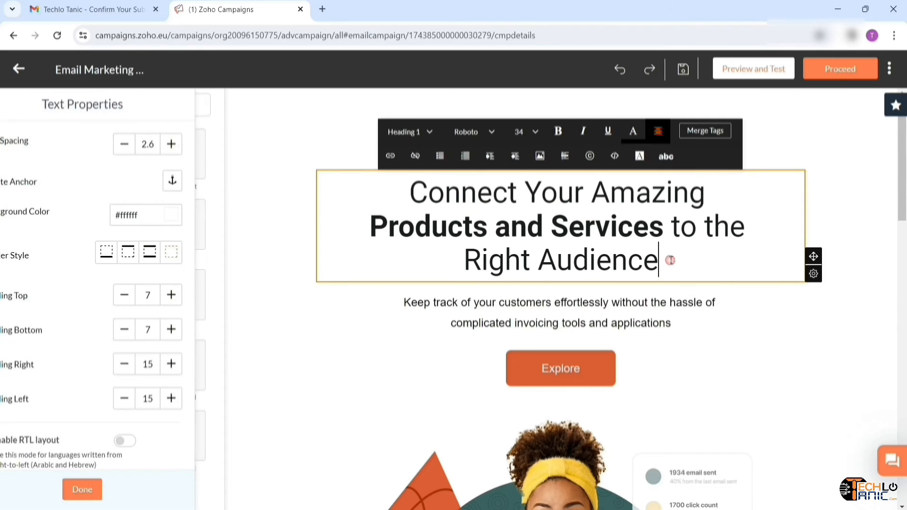
pyautogui.press('BackSpace')
pyautogui.press('BackSpace')
pyautogui.press('BackSpace')
pyautogui.press('BackSpace')
pyautogui.press('BackSpace')
pyautogui.press('BackSpace')
pyautogui.press('BackSpace')
pyautogui.press('BackSpace')
pyautogui.press('BackSpace')
pyautogui.press('BackSpace')
pyautogui.press('BackSpace')
pyautogui.press('BackSpace')
pyautogui.press('BackSpace')
pyautogui.press('BackSpace')
pyautogui.press('BackSpace')
pyautogui.press('BackSpace')
pyautogui.press('BackSpace')
pyautogui.press('BackSpace')
pyautogui.press('BackSpace')
pyautogui.press('BackSpace')
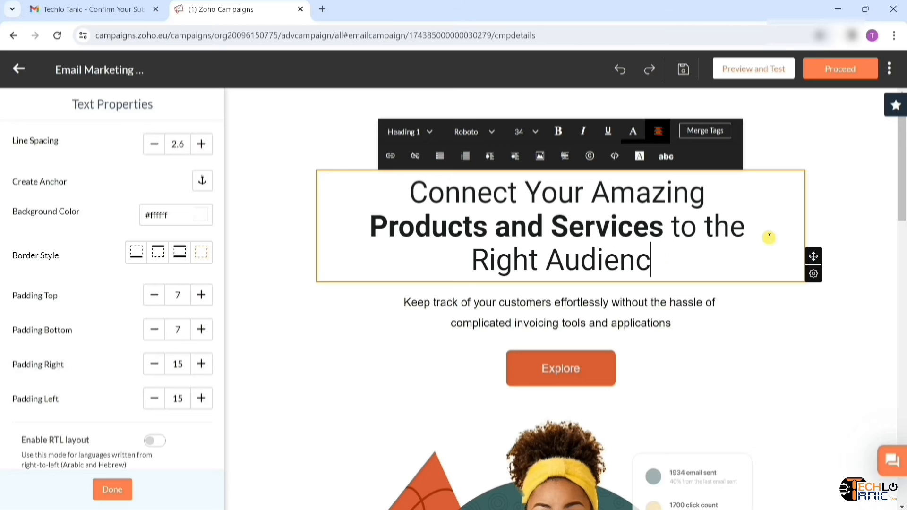
pyautogui.press('BackSpace')
pyautogui.press('BackSpace')
pyautogui.press('BackSpace')
pyautogui.press('BackSpace')
pyautogui.press('BackSpace')
pyautogui.press('BackSpace')
pyautogui.press('BackSpace')
pyautogui.press('BackSpace')
pyautogui.press('BackSpace')
pyautogui.press('BackSpace')
pyautogui.press('BackSpace')
pyautogui.press('BackSpace')
pyautogui.press('BackSpace')
pyautogui.press('BackSpace')
pyautogui.press('BackSpace')
pyautogui.press('BackSpace')
pyautogui.press('BackSpace')
pyautogui.press('BackSpace')
pyautogui.press('BackSpace')
pyautogui.press('BackSpace')
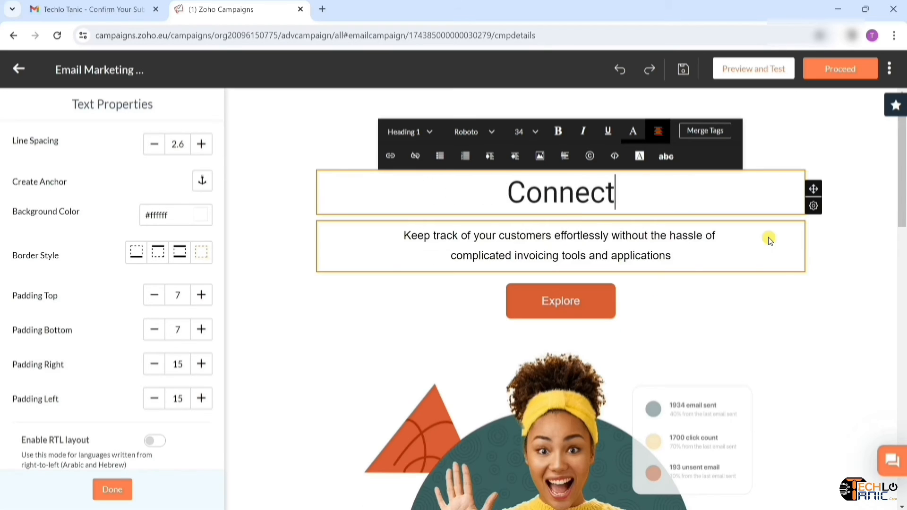
pyautogui.write('Email marketing course will be launched soon.')
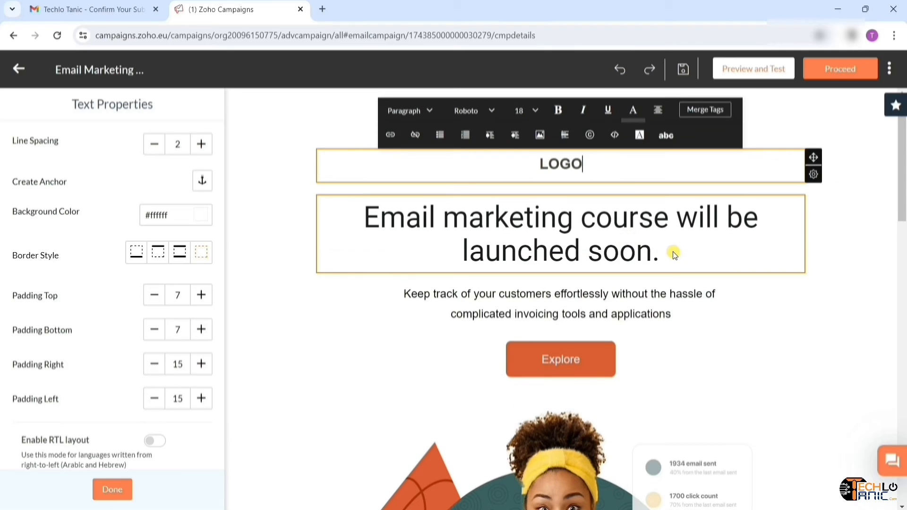
pyautogui.click(672, 251)
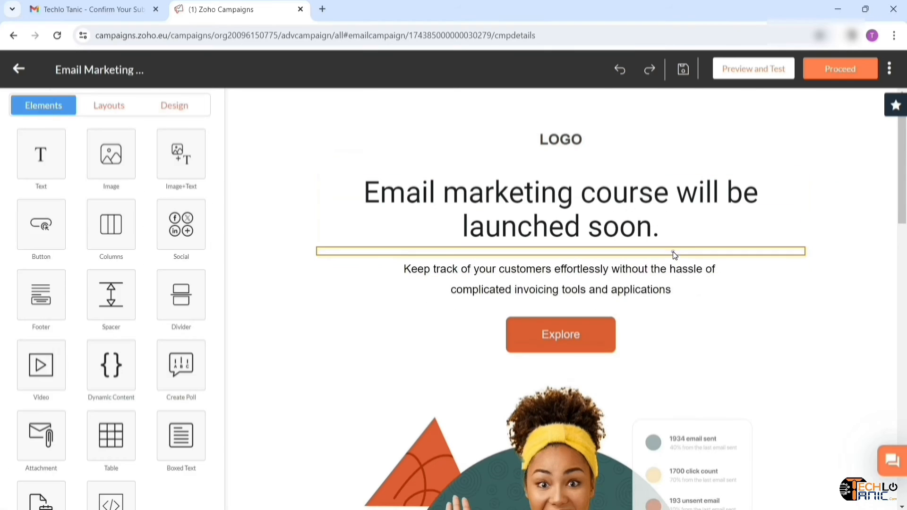
# - Set the heading's font to Verdana and make it bold
pyautogui.click(625, 240)
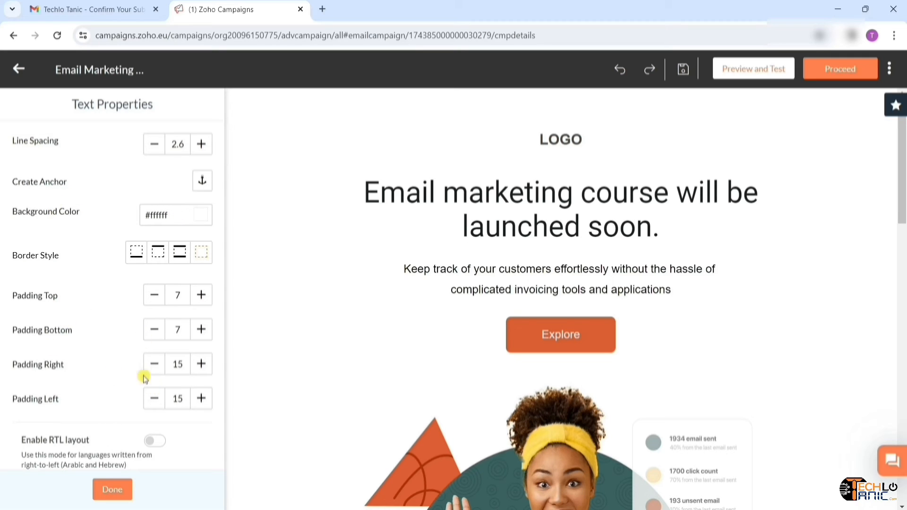
pyautogui.click(545, 230)
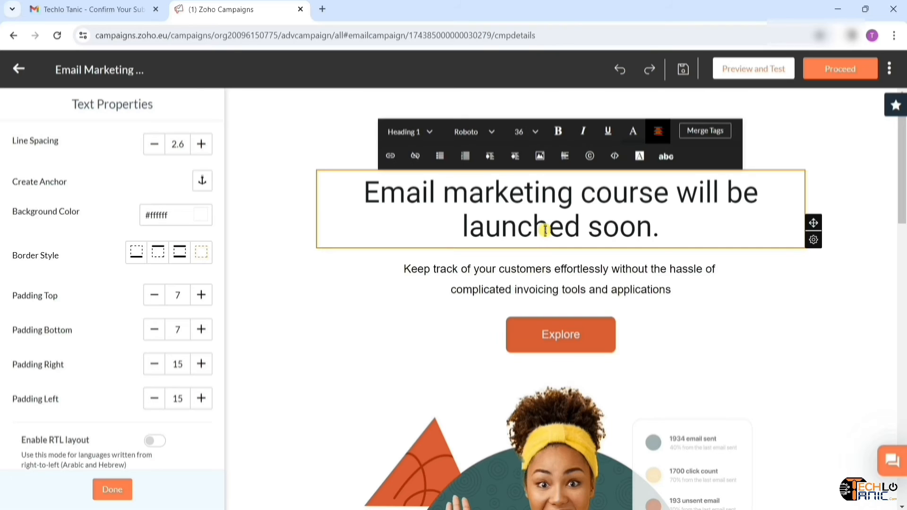
pyautogui.click(492, 137)
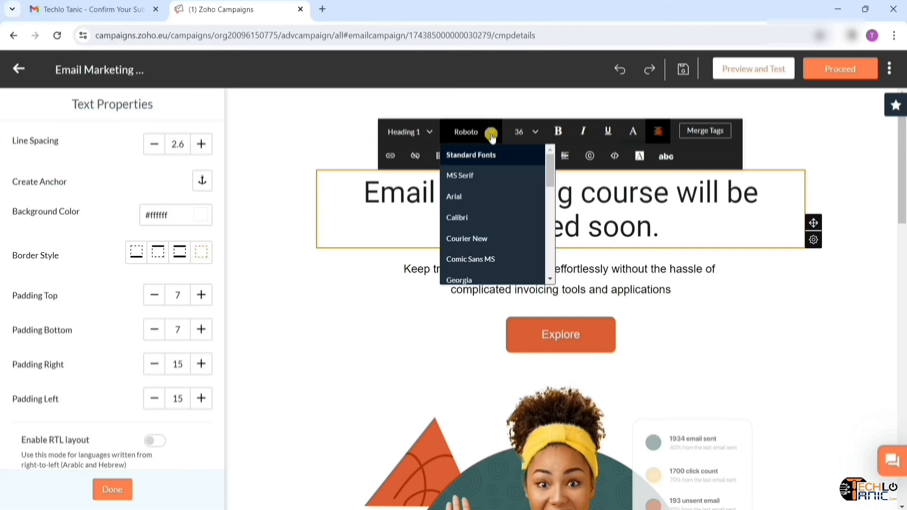
pyautogui.scroll(-2, 475, 208)
pyautogui.click(468, 183)
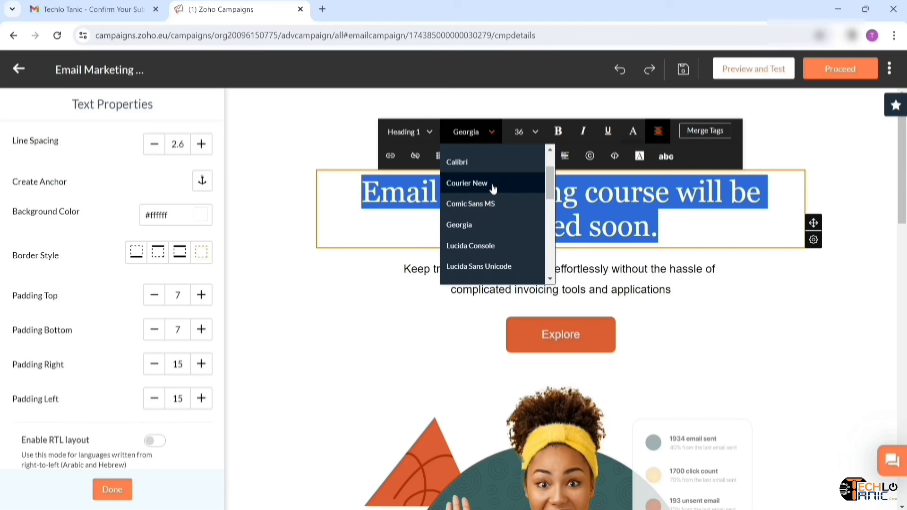
pyautogui.scroll(-2, 482, 243)
pyautogui.click(481, 243)
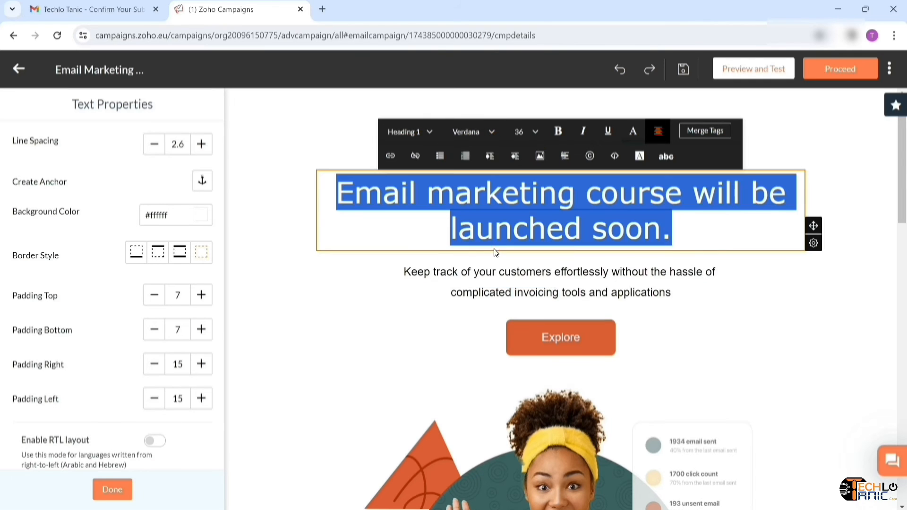
pyautogui.hotkey('ctrl', 'a')
pyautogui.click(565, 133)
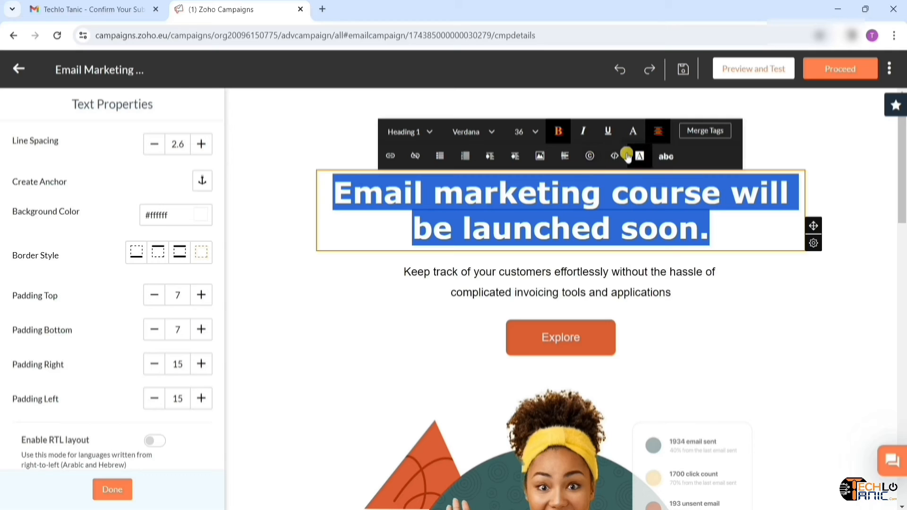
pyautogui.click(831, 167)
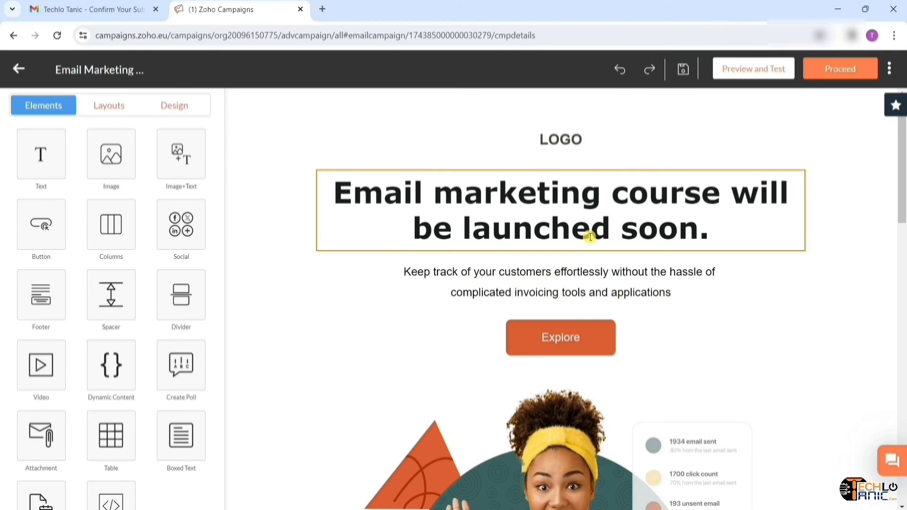
pyautogui.click(593, 144)
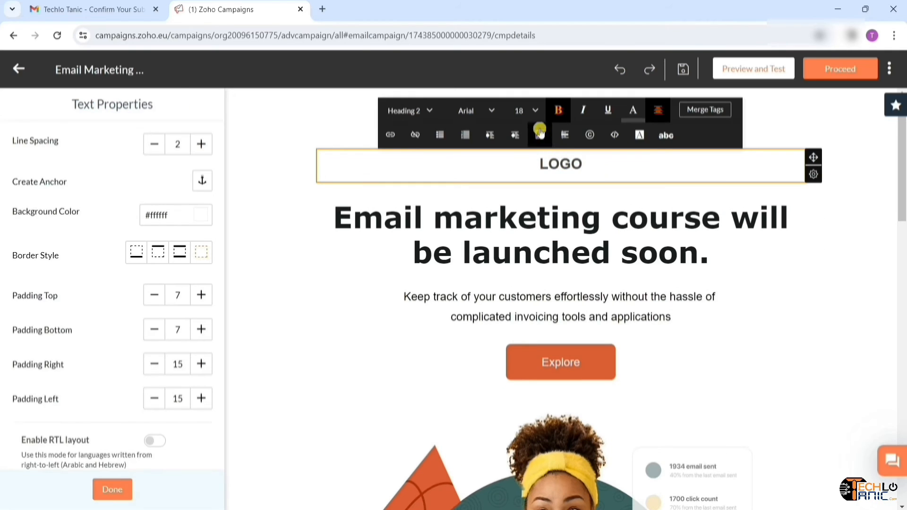
# - Replace the LOGO placeholder with the uploaded Logo 1 image
pyautogui.press('BackSpace')
pyautogui.press('BackSpace')
pyautogui.press('BackSpace')
pyautogui.press('BackSpace')
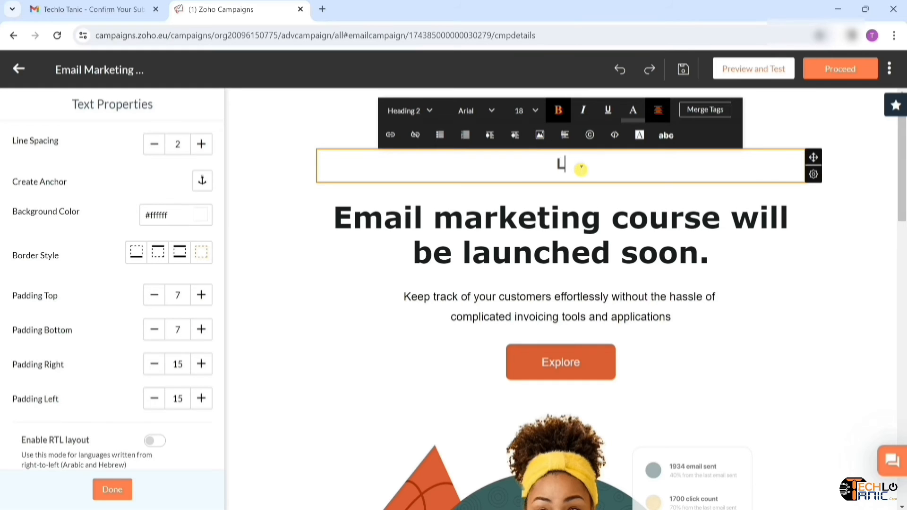
pyautogui.click(539, 138)
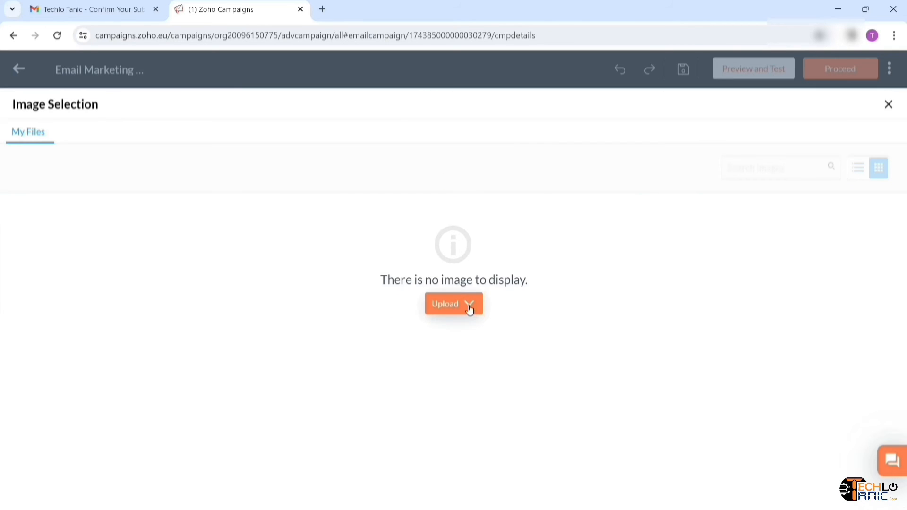
pyautogui.click(469, 305)
pyautogui.click(466, 329)
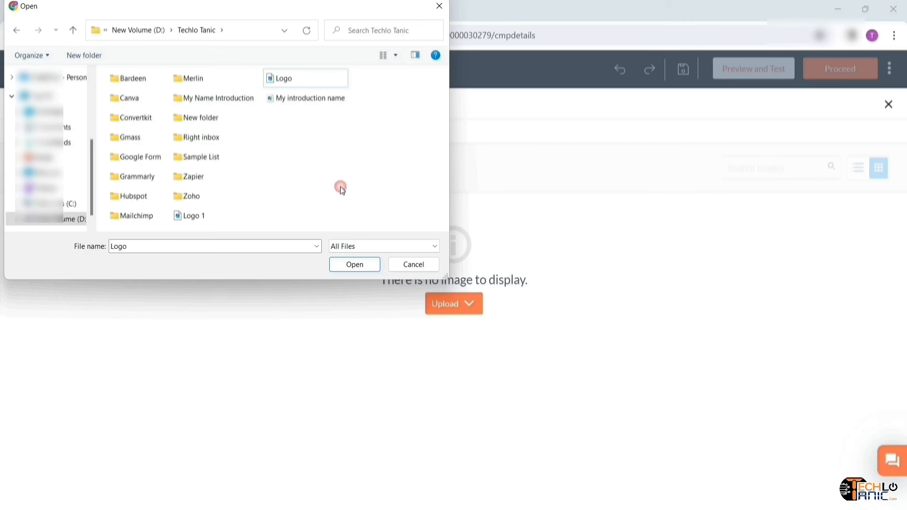
pyautogui.doubleClick(191, 220)
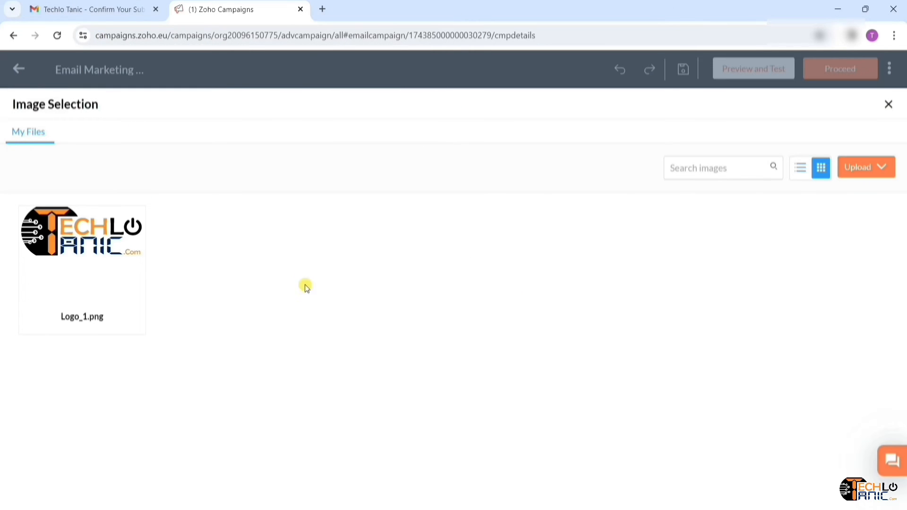
pyautogui.moveTo(77, 246)
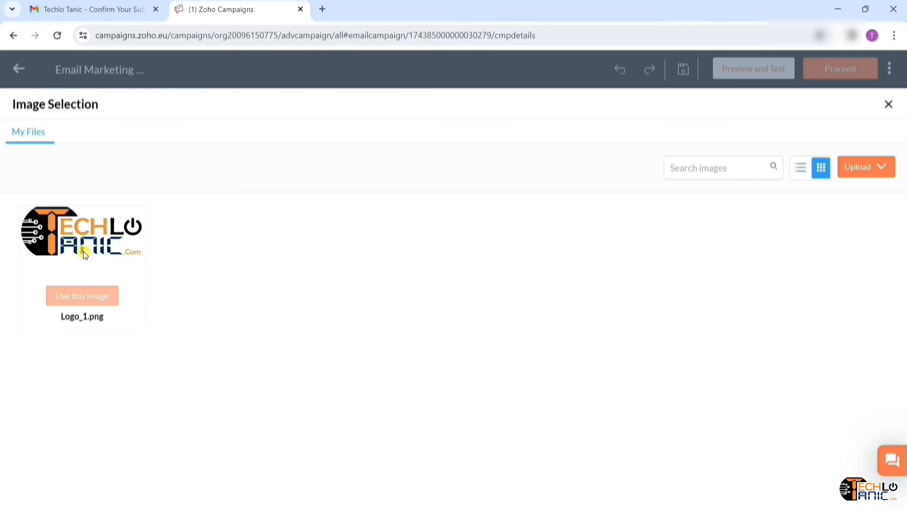
pyautogui.click(83, 296)
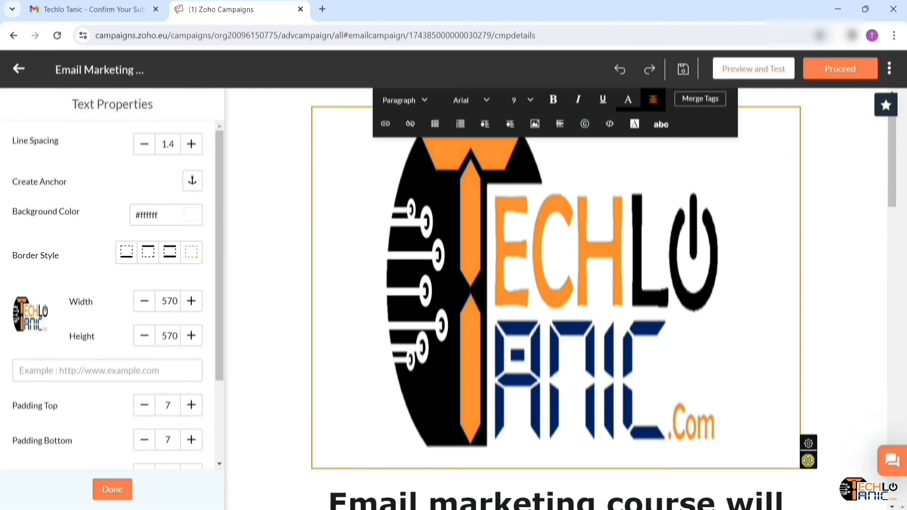
pyautogui.moveTo(808, 460); pyautogui.dragTo(808, 462)
# - Resize the logo to 200 wide by 100 high
pyautogui.click(696, 339)
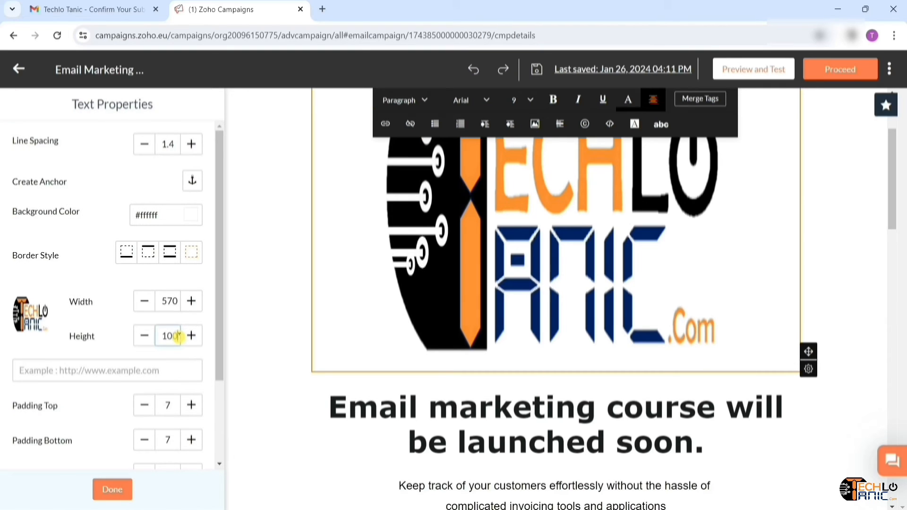
pyautogui.click(209, 356)
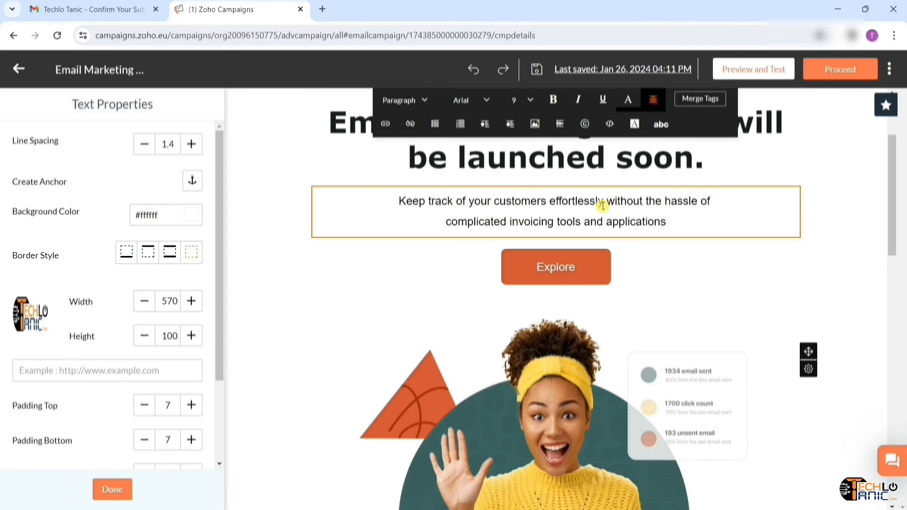
pyautogui.scroll(3, 602, 204)
pyautogui.doubleClick(178, 301)
pyautogui.write('1')
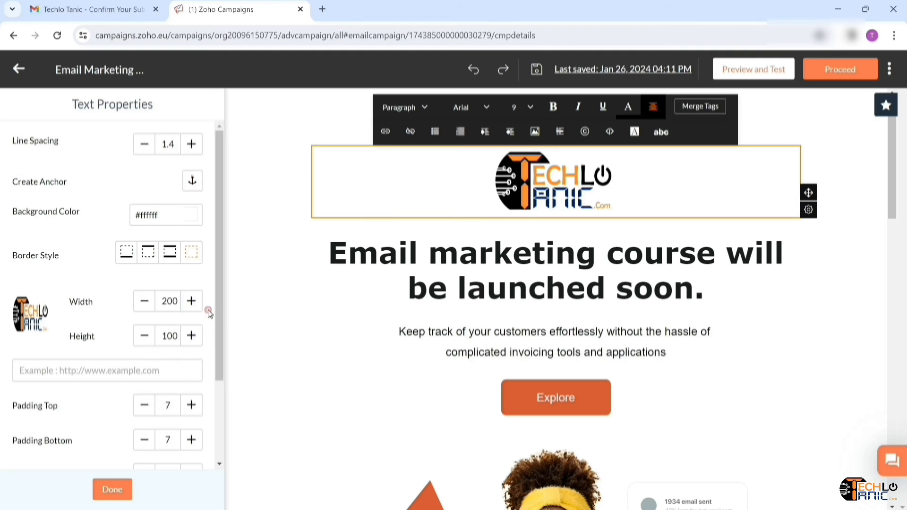
pyautogui.click(851, 192)
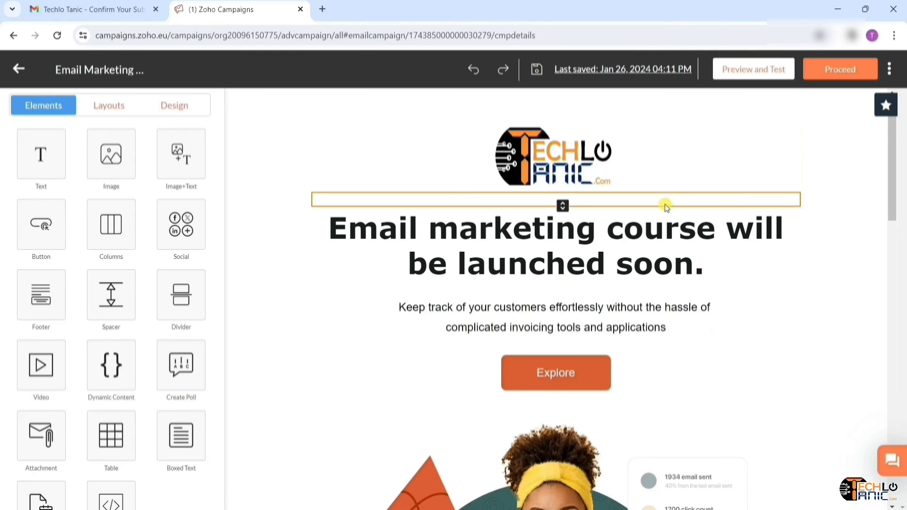
pyautogui.scroll(-2, 609, 262)
# - Paste the course announcement paragraph, greeting readers with 'Hi' plus a First Name merge tag and '!'
pyautogui.click(678, 257)
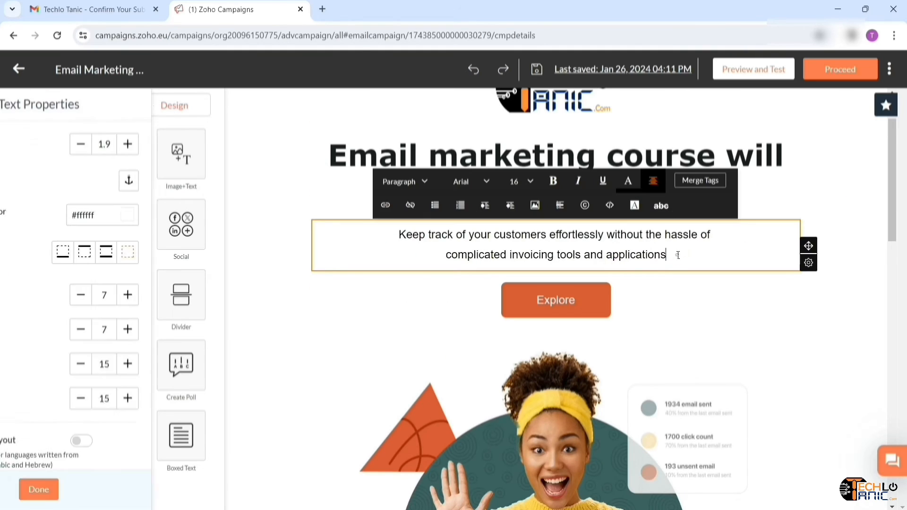
pyautogui.press('BackSpace')
pyautogui.press('BackSpace')
pyautogui.press('BackSpace')
pyautogui.press('BackSpace')
pyautogui.press('BackSpace')
pyautogui.press('BackSpace')
pyautogui.press('BackSpace')
pyautogui.press('BackSpace')
pyautogui.press('BackSpace')
pyautogui.press('BackSpace')
pyautogui.press('BackSpace')
pyautogui.press('BackSpace')
pyautogui.press('BackSpace')
pyautogui.press('BackSpace')
pyautogui.press('BackSpace')
pyautogui.press('BackSpace')
pyautogui.press('BackSpace')
pyautogui.press('BackSpace')
pyautogui.press('BackSpace')
pyautogui.press('BackSpace')
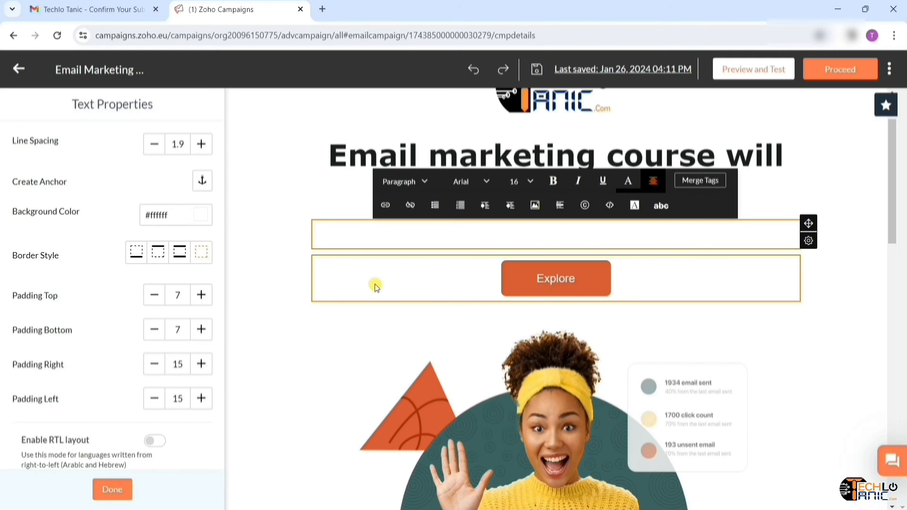
pyautogui.write("Hi, Good news for you!!! Very soon email marketing course is going to be launched by our team. On your high demand our team is working on it. This will be a master course in which apart from all the basic concepts of email marketing, you will also be given practical training so that you will be able to understand it easily. You do not even need to pay for this because we will provide this course for free on our YouTube channel. If you haven't subscribed to our channel yet, don't delay.")
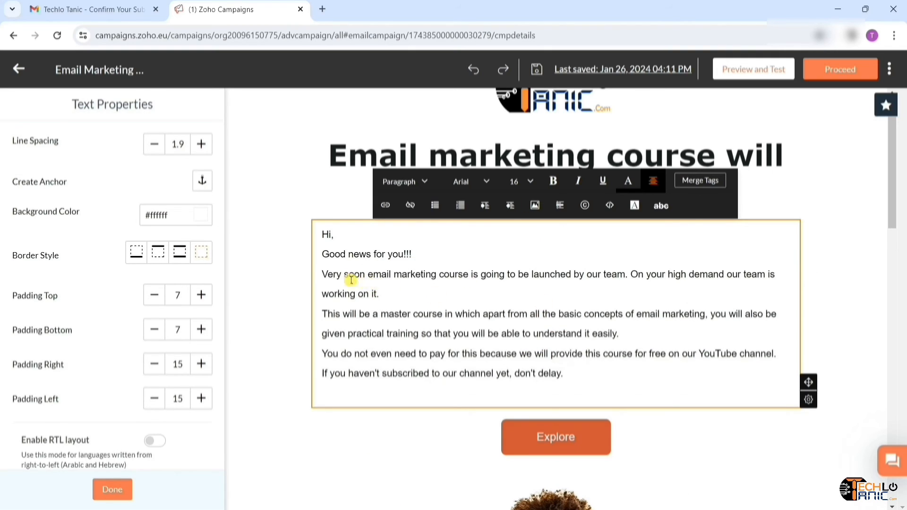
pyautogui.click(340, 232)
pyautogui.click(701, 183)
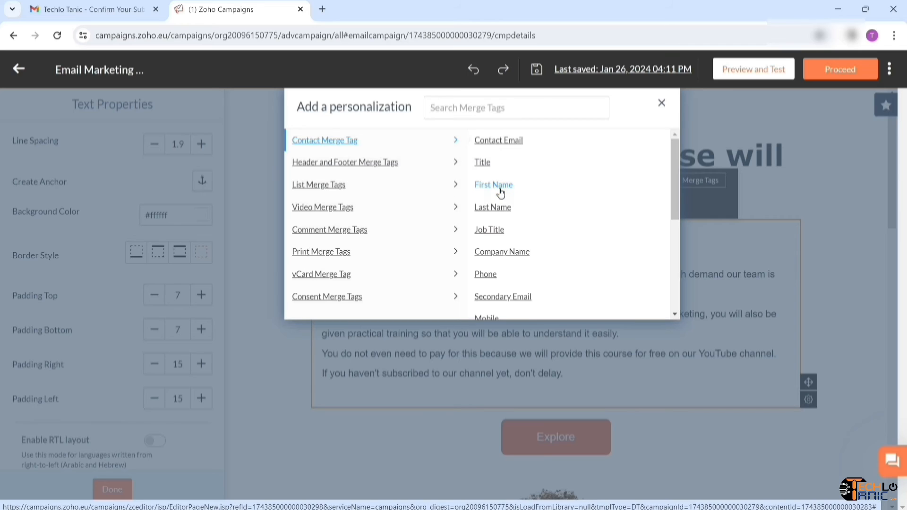
pyautogui.click(501, 190)
pyautogui.write('!')
pyautogui.scroll(-1, 414, 366)
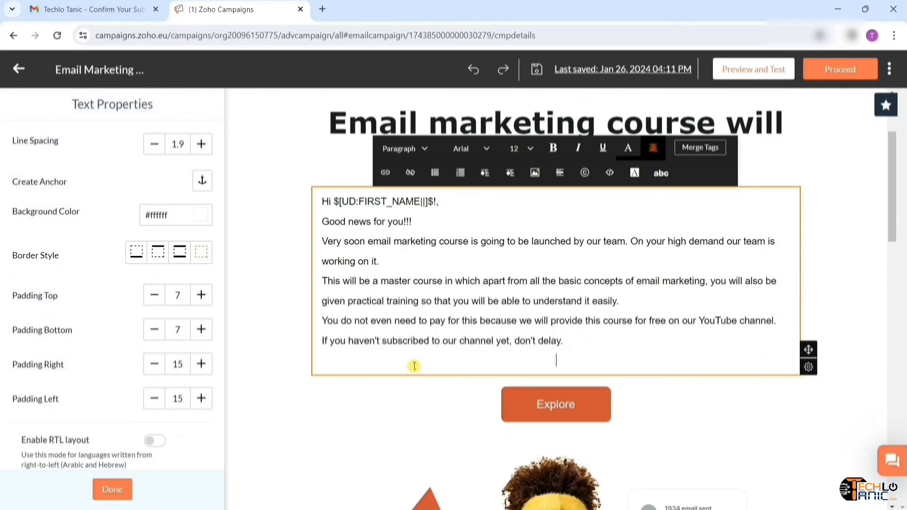
pyautogui.press('BackSpace')
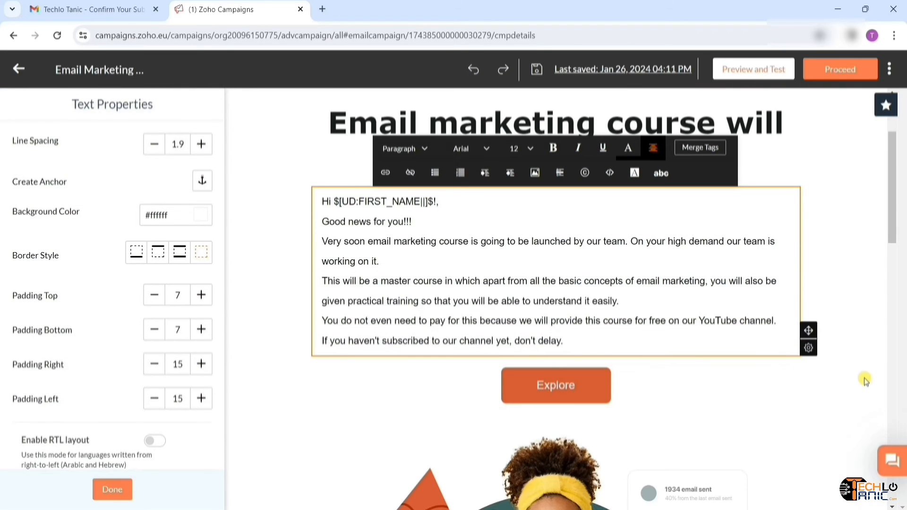
pyautogui.click(677, 398)
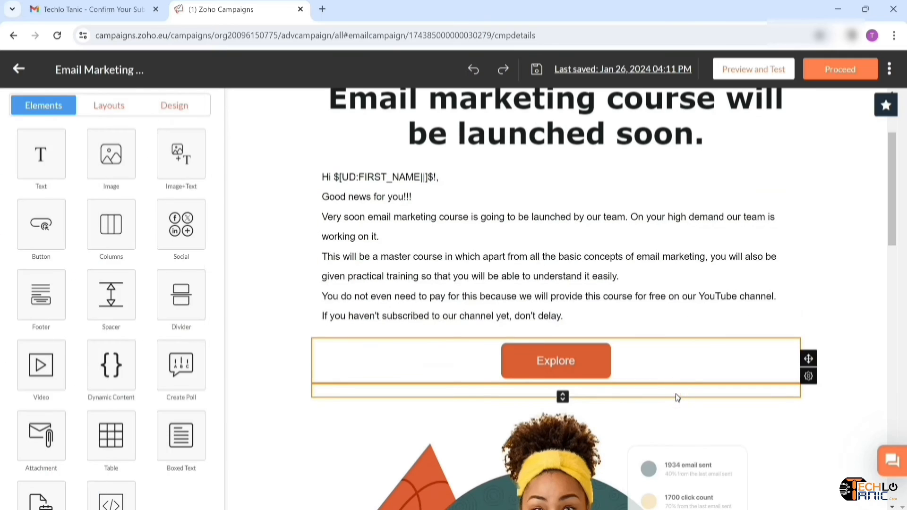
# - Relabel the Explore button 'Subscribe Now' and link it to the YouTube channel in a new window
pyautogui.click(580, 380)
pyautogui.click(65, 196)
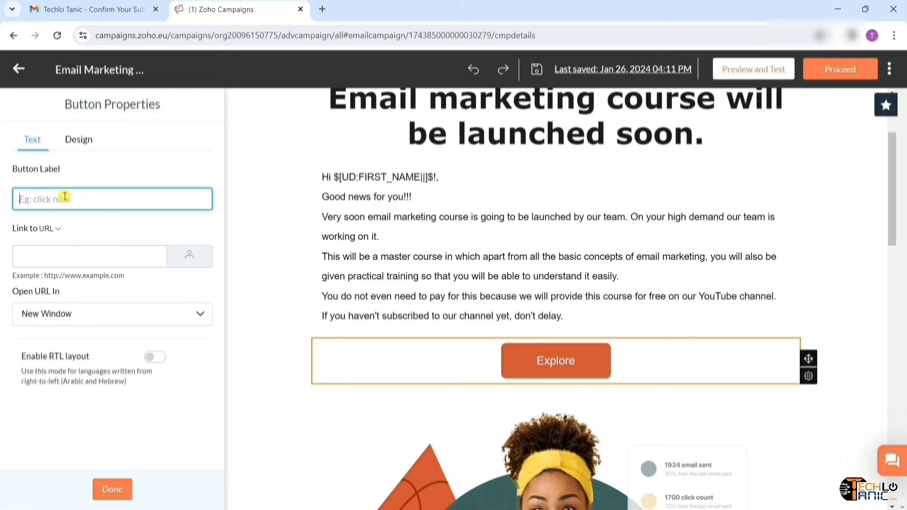
pyautogui.write('Subscribe Now')
pyautogui.click(156, 257)
pyautogui.hotkey('ctrl', 'v')
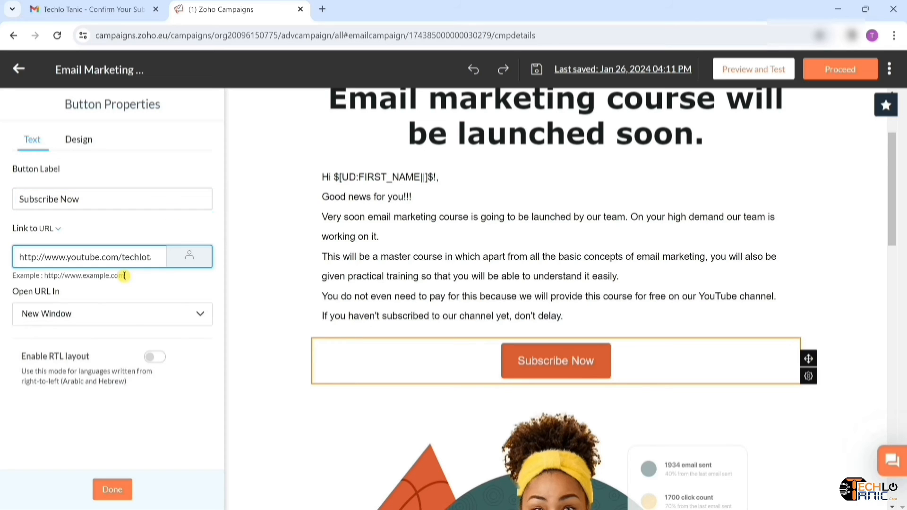
pyautogui.click(158, 282)
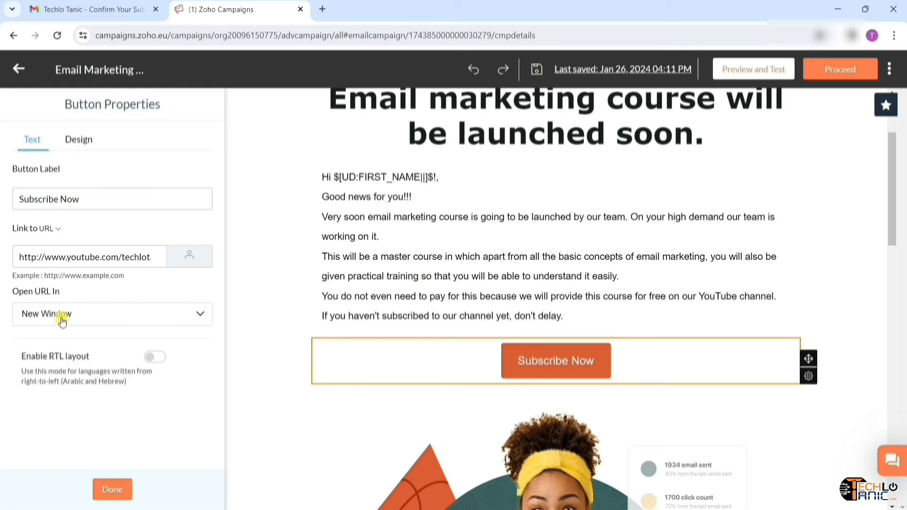
pyautogui.click(201, 315)
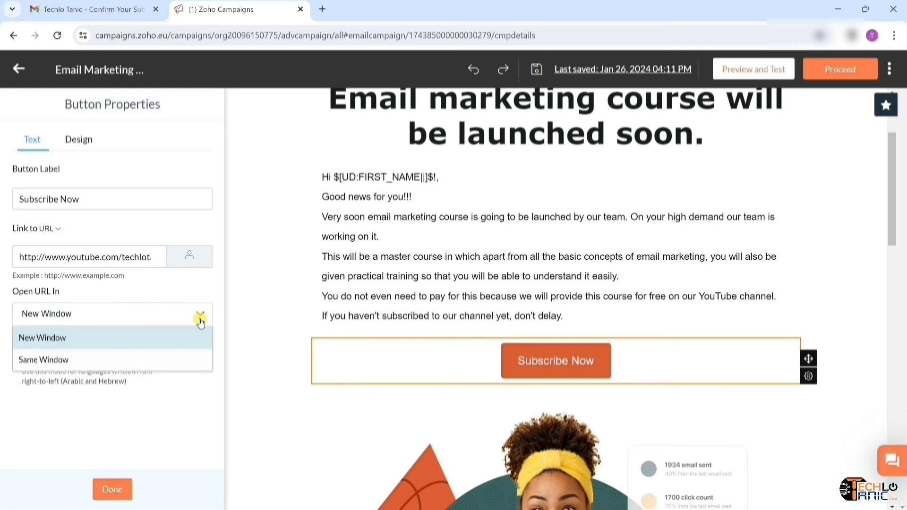
pyautogui.click(78, 194)
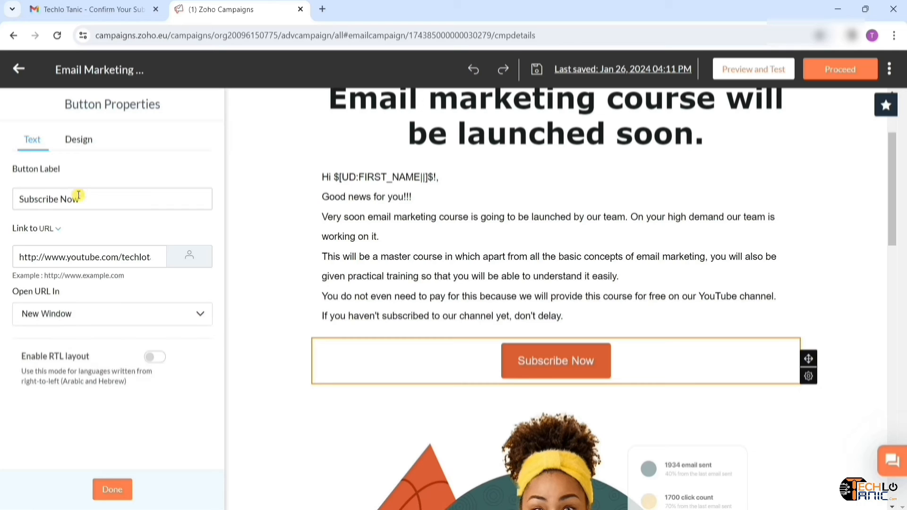
# - Review the Subscribe Now button's design settings and finish editing it
pyautogui.click(79, 140)
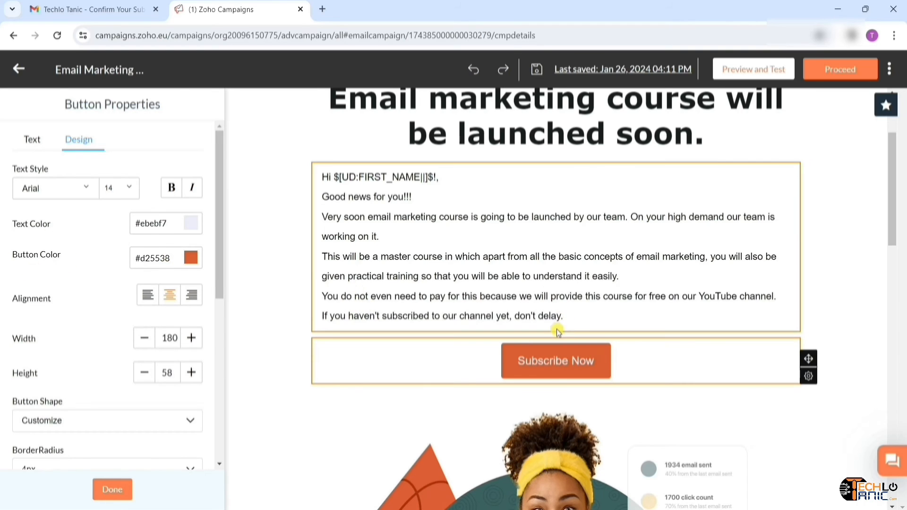
pyautogui.scroll(-3, 562, 328)
pyautogui.scroll(2, 558, 332)
pyautogui.scroll(1, 558, 332)
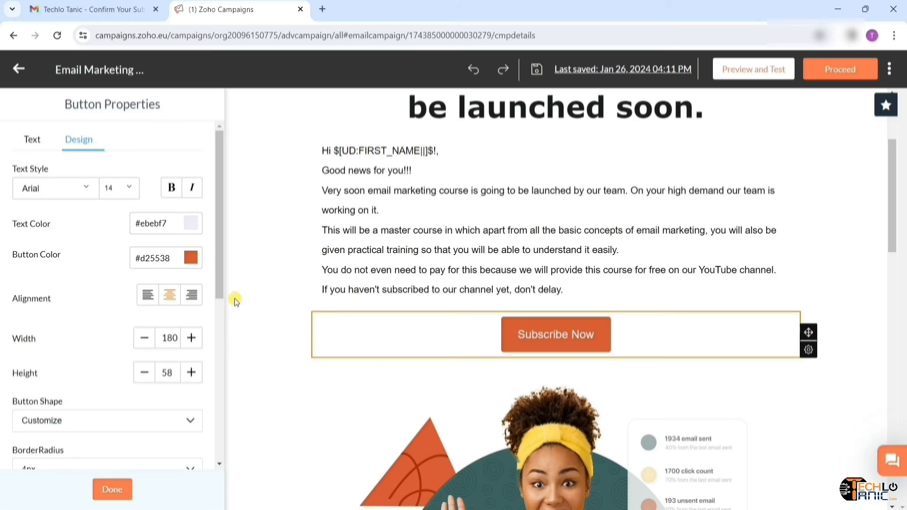
pyautogui.scroll(-2, 156, 348)
pyautogui.scroll(-3, 158, 352)
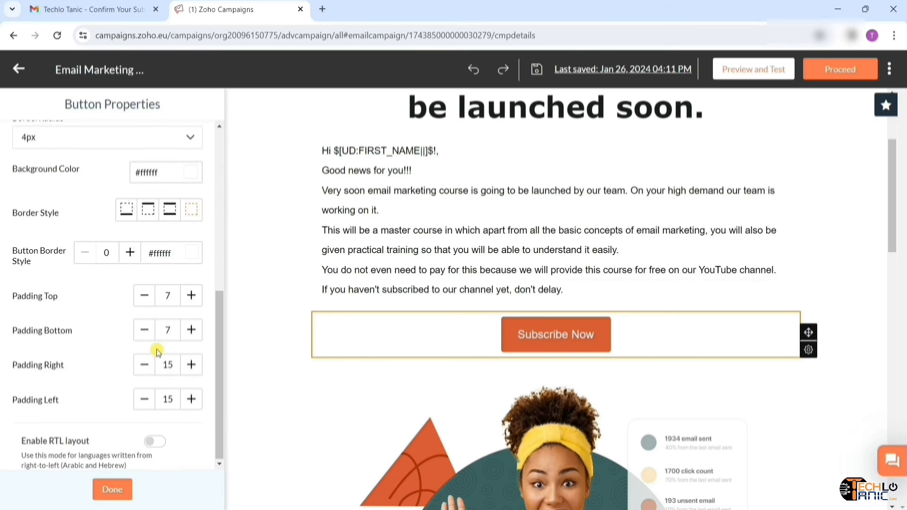
pyautogui.scroll(5, 157, 352)
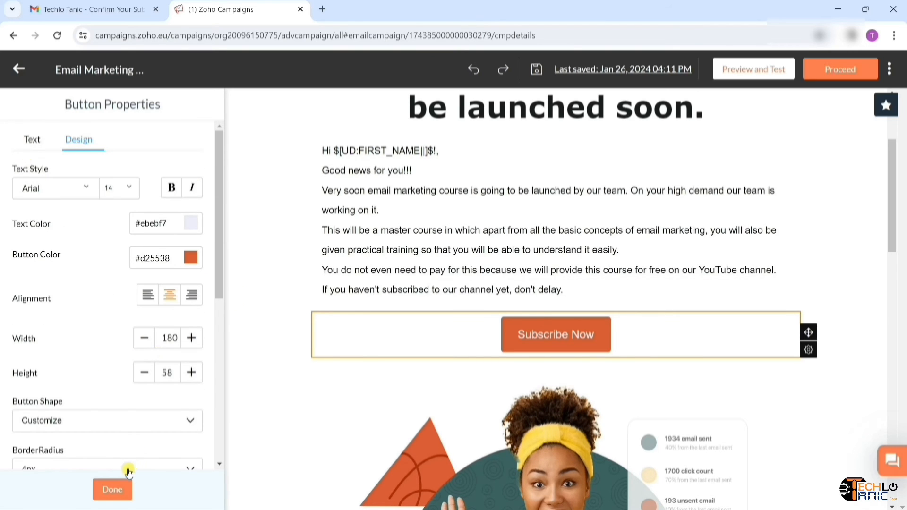
pyautogui.click(118, 492)
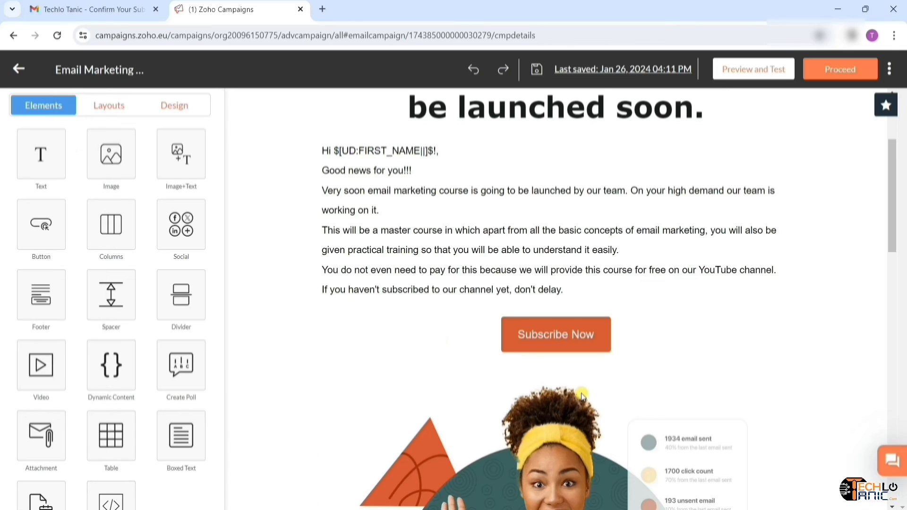
# - Delete the orange spacer and the Zylker brand-logo row
pyautogui.scroll(-5, 582, 396)
pyautogui.click(513, 334)
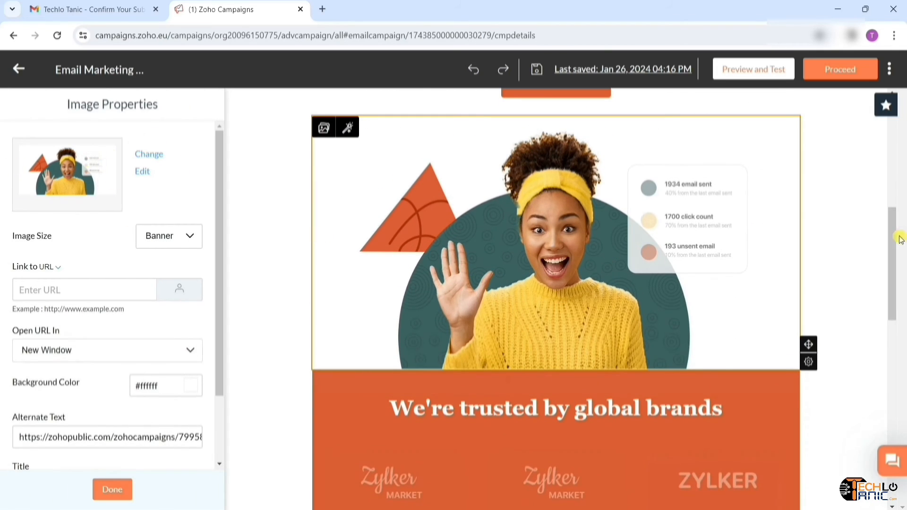
pyautogui.scroll(6, 638, 326)
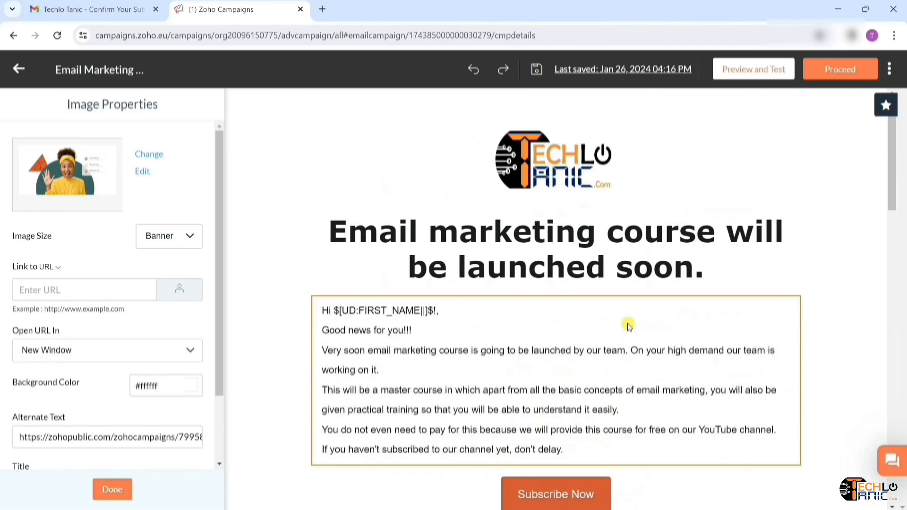
pyautogui.scroll(-7, 627, 323)
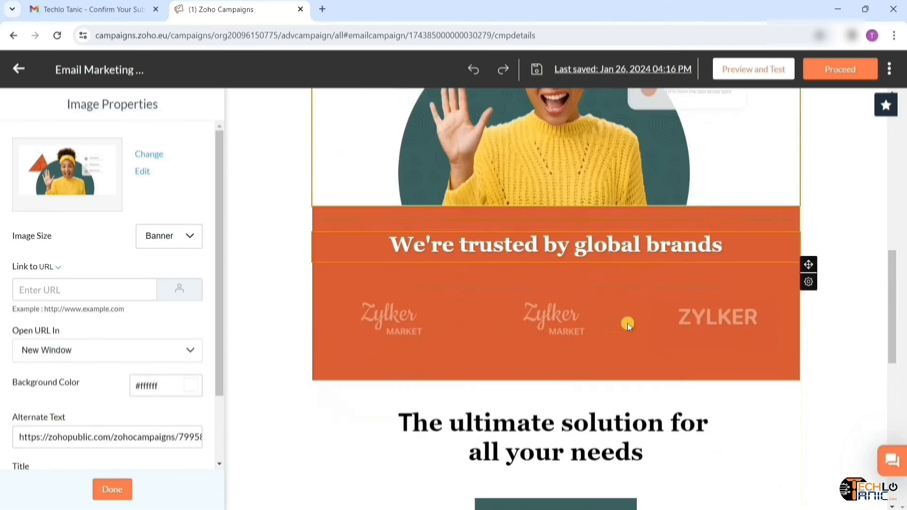
pyautogui.click(795, 346)
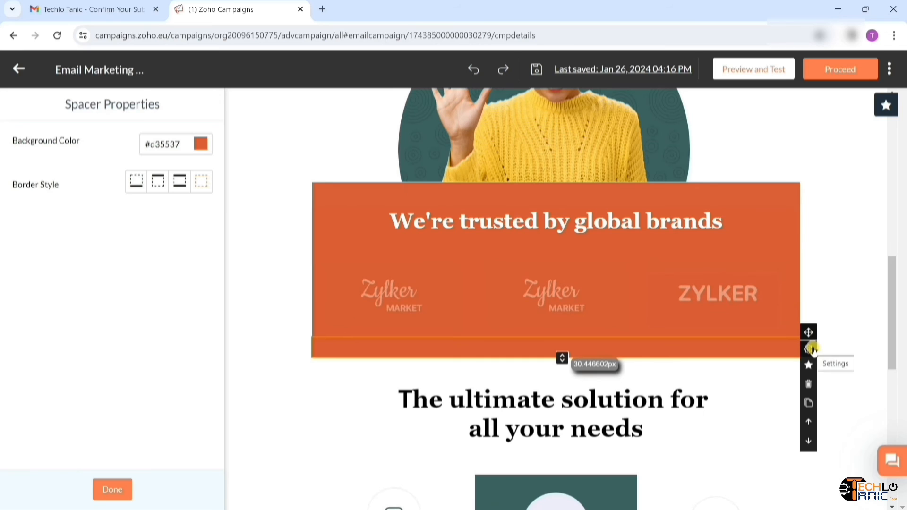
pyautogui.click(810, 386)
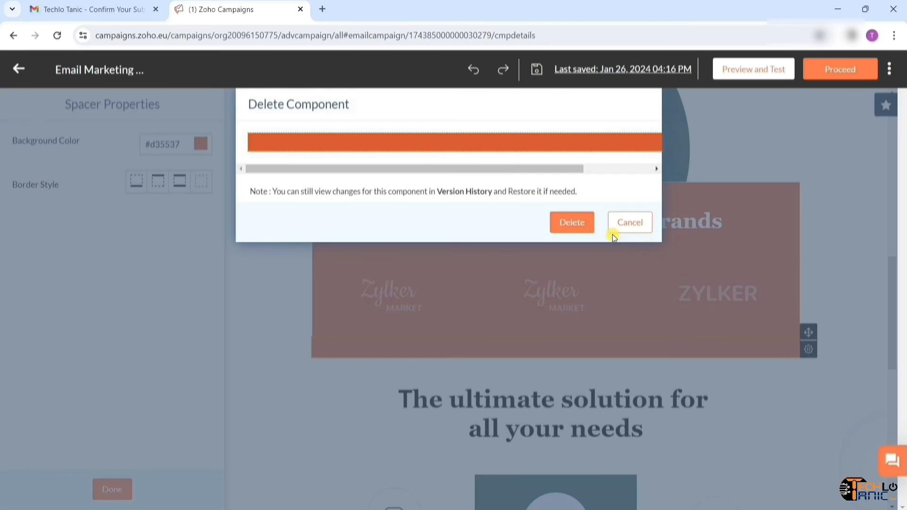
pyautogui.click(581, 226)
pyautogui.click(809, 330)
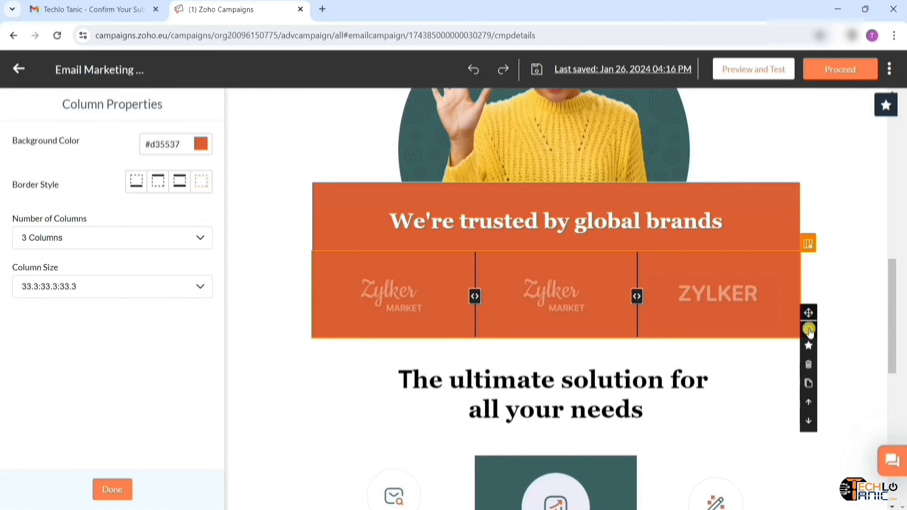
pyautogui.click(809, 364)
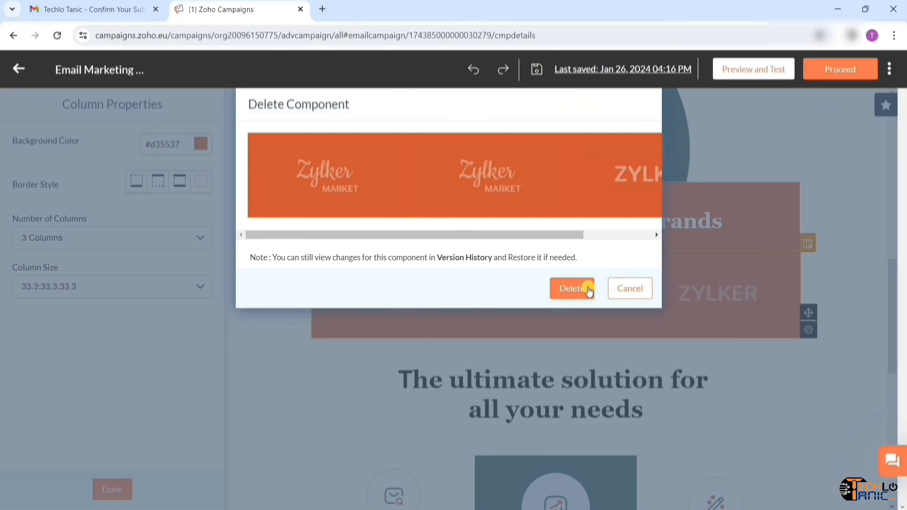
pyautogui.click(585, 289)
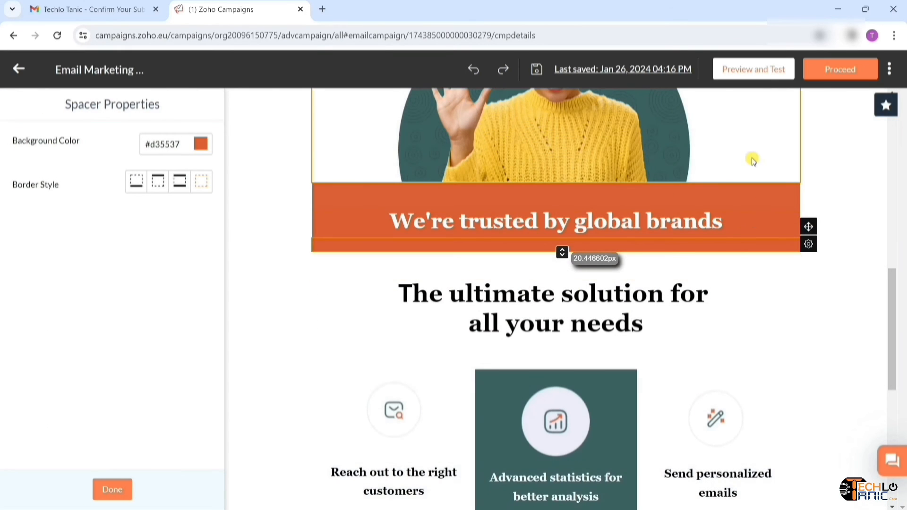
pyautogui.scroll(3, 751, 158)
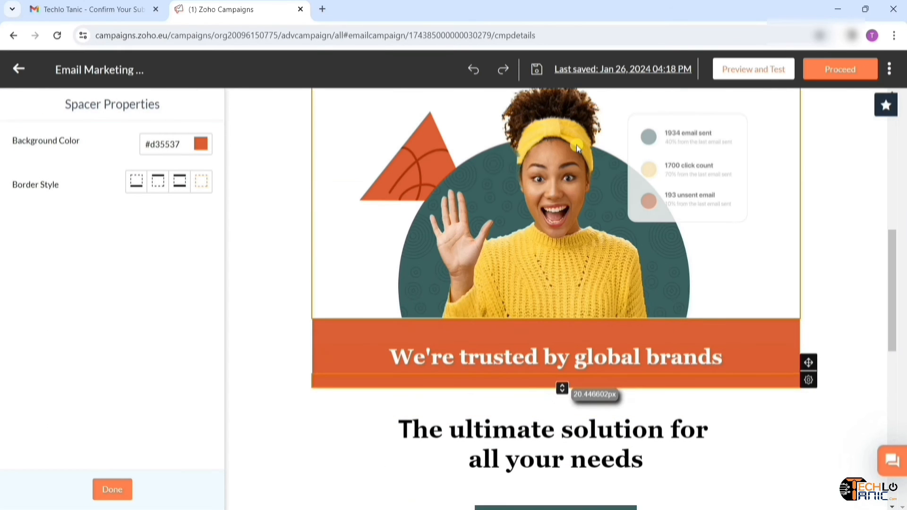
# - Change the orange banner heading to 'This is FREE for you.'
pyautogui.click(725, 359)
pyautogui.press('BackSpace')
pyautogui.press('BackSpace')
pyautogui.press('BackSpace')
pyautogui.press('BackSpace')
pyautogui.press('BackSpace')
pyautogui.press('BackSpace')
pyautogui.press('BackSpace')
pyautogui.press('BackSpace')
pyautogui.press('BackSpace')
pyautogui.press('BackSpace')
pyautogui.press('BackSpace')
pyautogui.press('BackSpace')
pyautogui.press('BackSpace')
pyautogui.press('BackSpace')
pyautogui.press('BackSpace')
pyautogui.press('BackSpace')
pyautogui.press('BackSpace')
pyautogui.press('BackSpace')
pyautogui.press('BackSpace')
pyautogui.press('BackSpace')
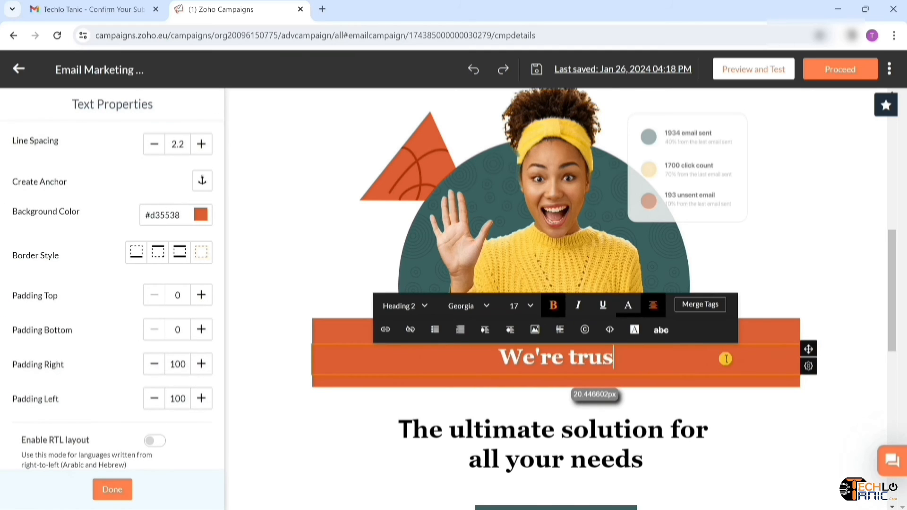
pyautogui.write('This is FREE for you')
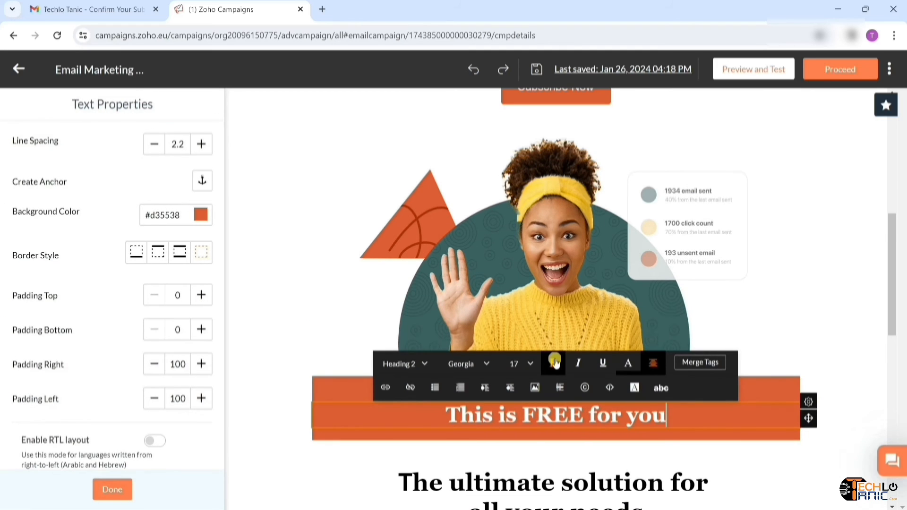
pyautogui.write('.')
pyautogui.click(778, 437)
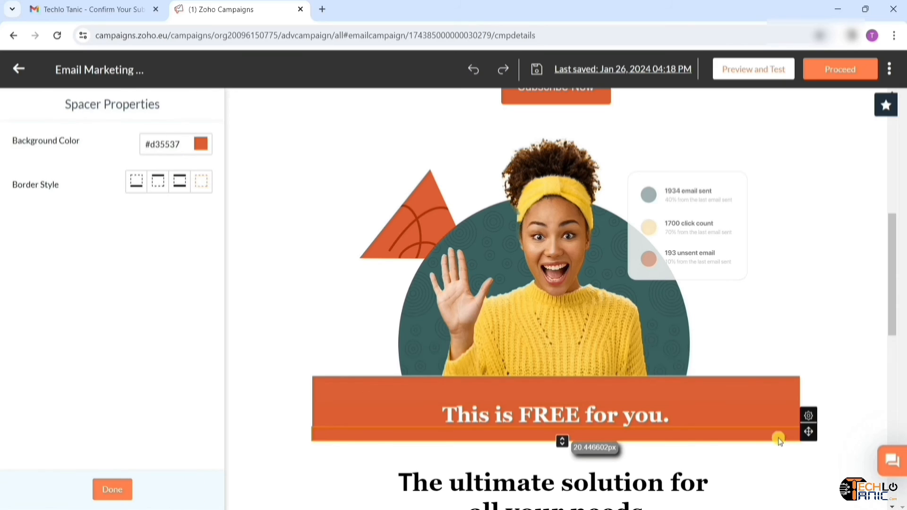
pyautogui.scroll(-5, 778, 438)
pyautogui.click(733, 263)
# - Delete 'The ultimate solution for all your needs' heading and the three feature columns
pyautogui.moveTo(813, 275)
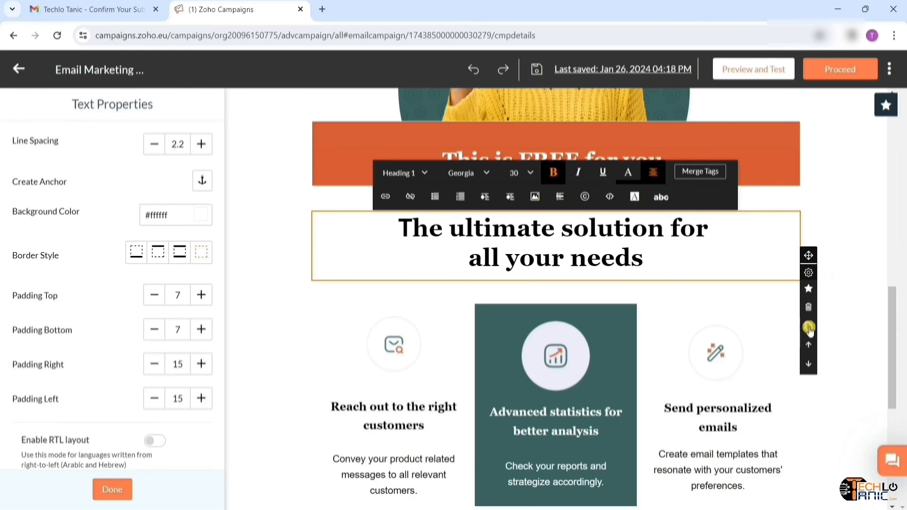
pyautogui.click(808, 307)
pyautogui.click(584, 273)
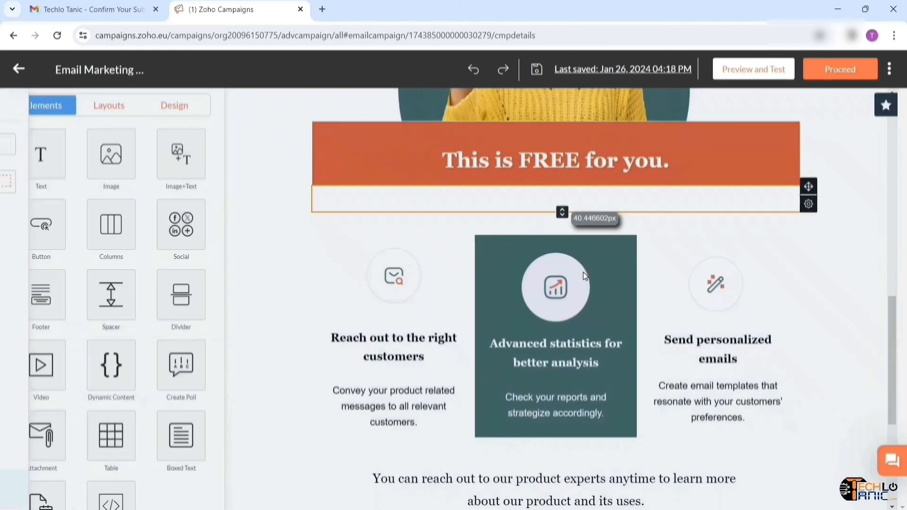
pyautogui.click(534, 367)
pyautogui.moveTo(809, 373)
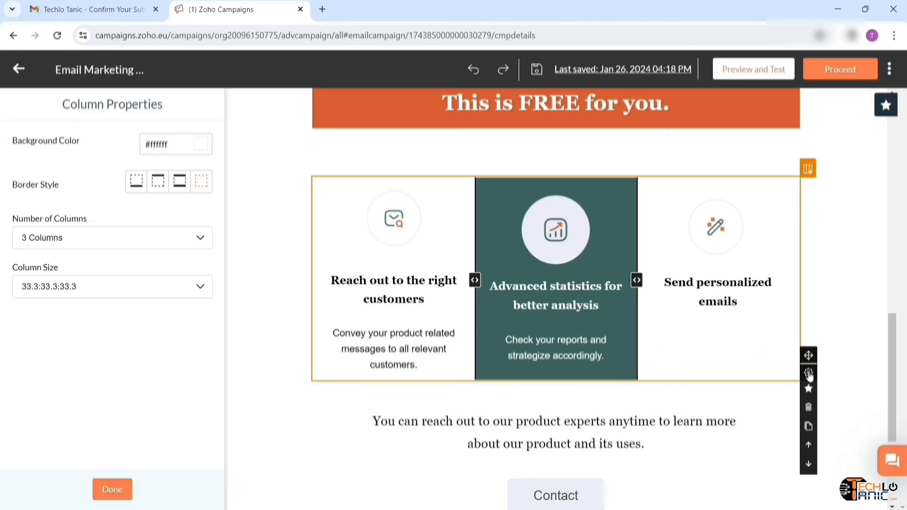
pyautogui.click(807, 409)
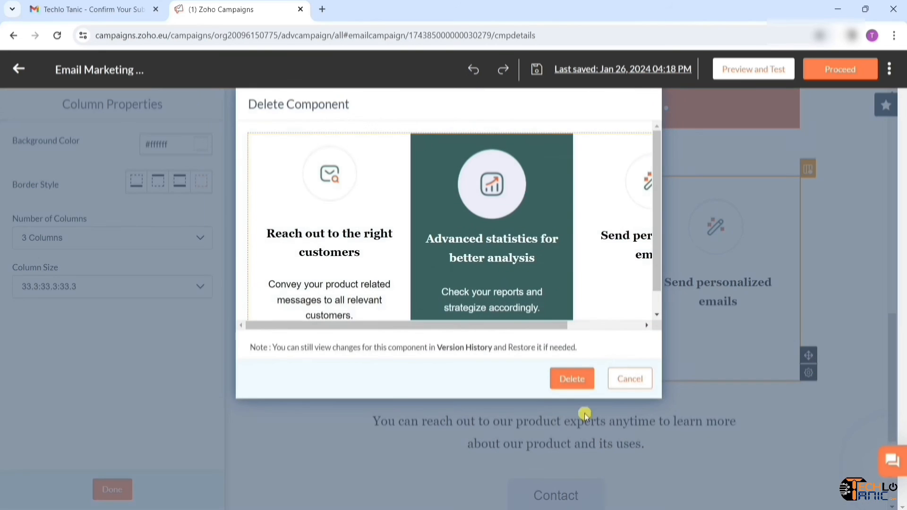
pyautogui.click(573, 378)
# - Remove the product-experts text block and the spacers around it
pyautogui.scroll(3, 735, 235)
pyautogui.click(743, 372)
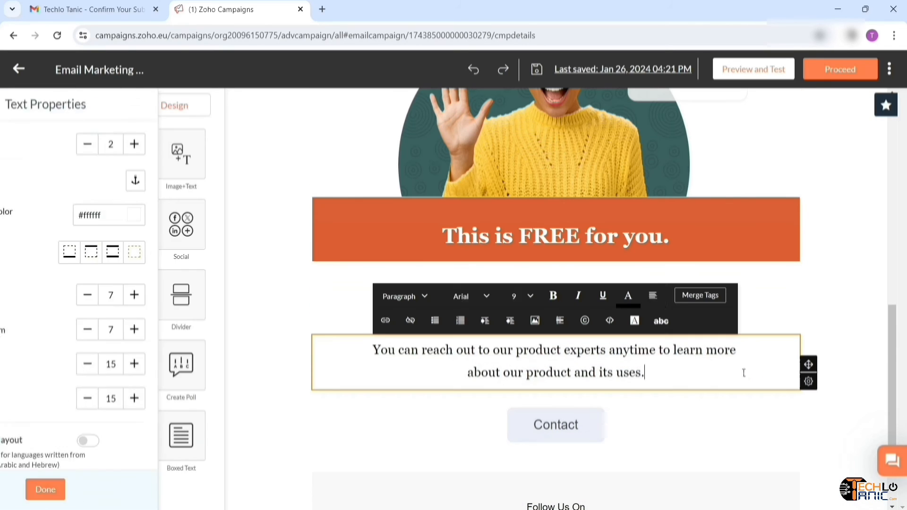
pyautogui.moveTo(808, 381)
pyautogui.click(807, 422)
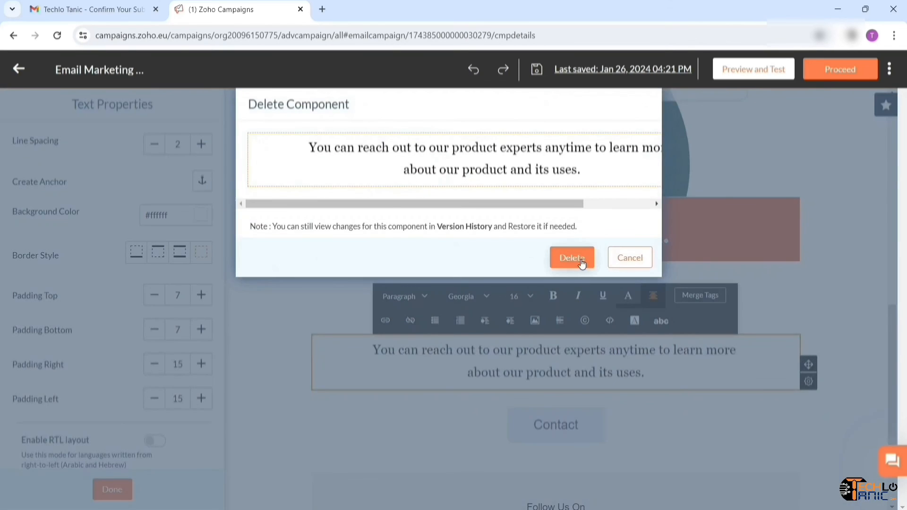
pyautogui.click(576, 258)
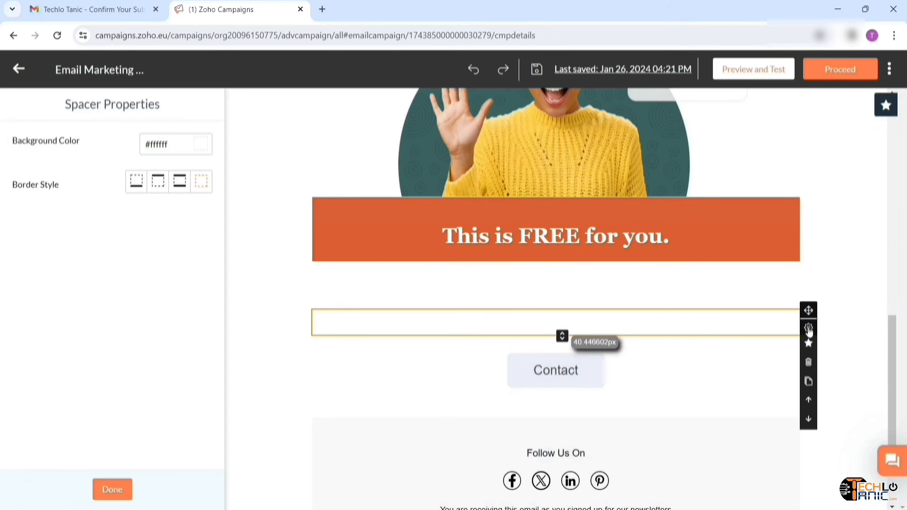
pyautogui.click(808, 362)
pyautogui.click(571, 228)
pyautogui.click(716, 309)
pyautogui.moveTo(808, 302)
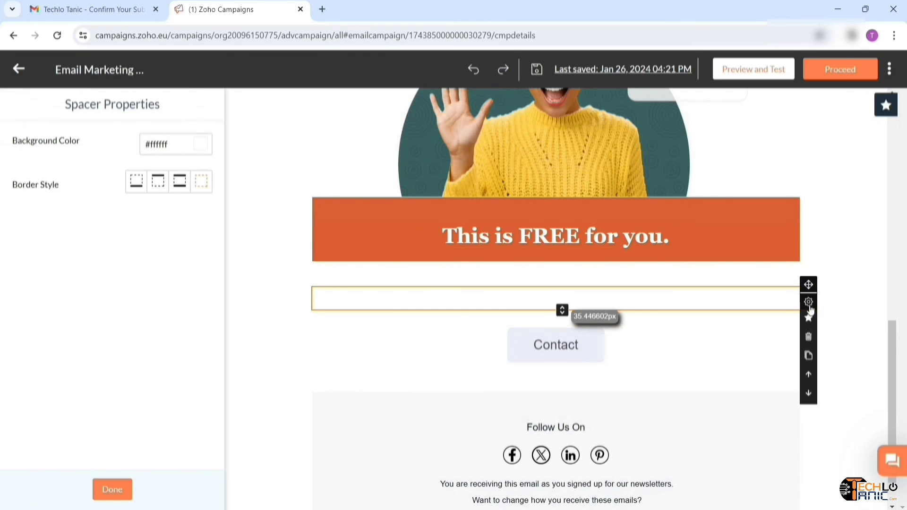
pyautogui.click(808, 337)
pyautogui.click(572, 226)
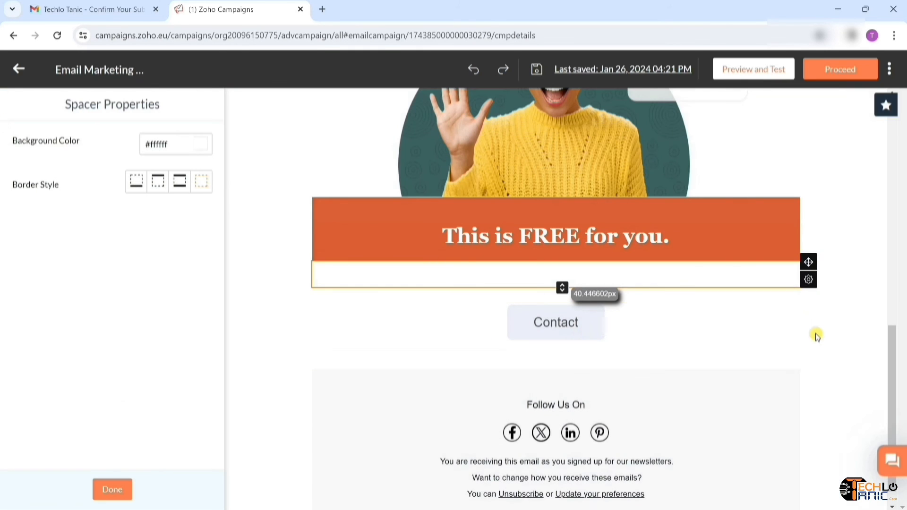
# - Delete the Contact button and the remaining leftover spacers
pyautogui.click(797, 327)
pyautogui.click(809, 372)
pyautogui.click(574, 247)
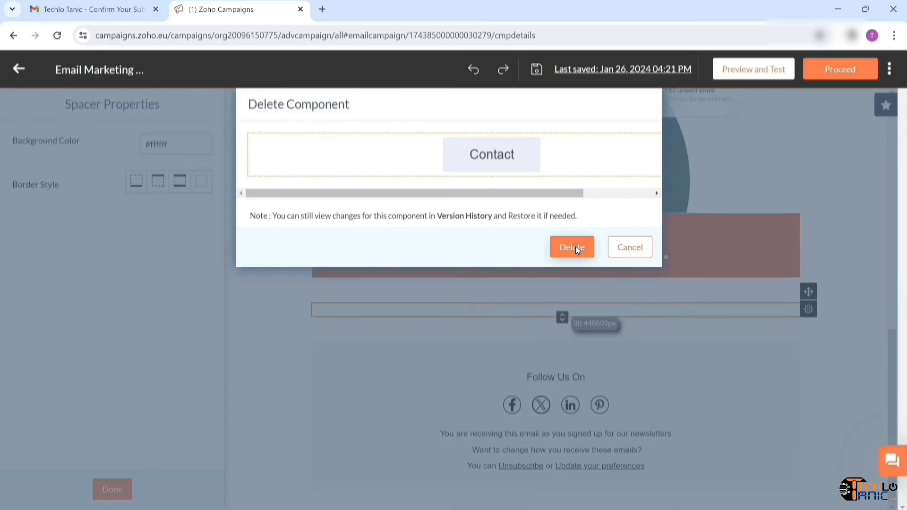
pyautogui.moveTo(806, 311)
pyautogui.click(808, 341)
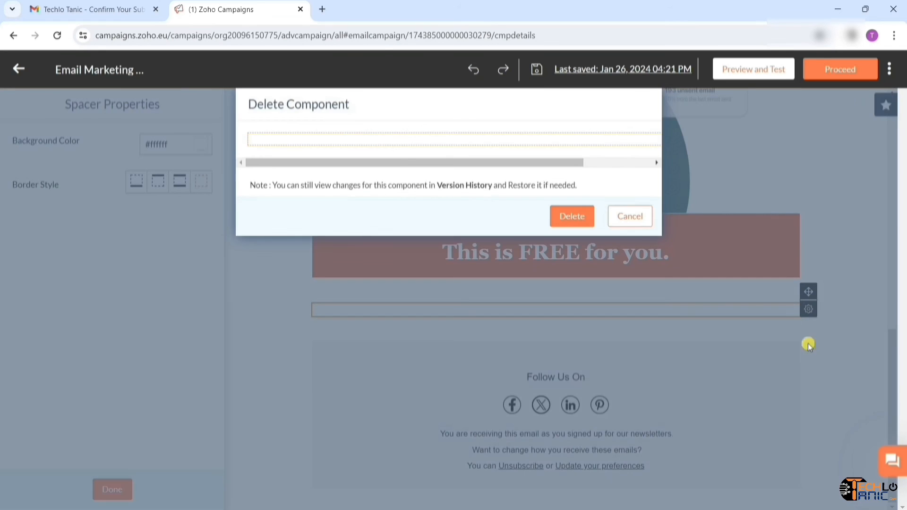
pyautogui.click(580, 217)
pyautogui.click(666, 337)
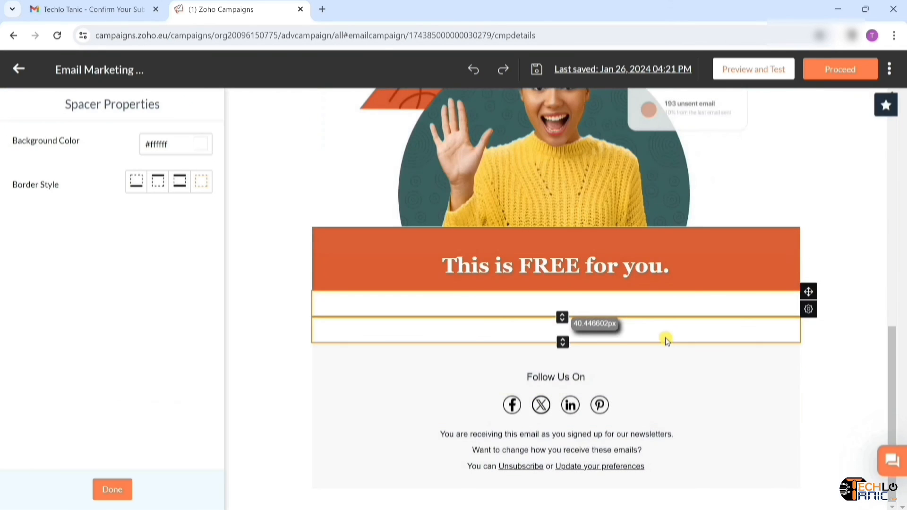
pyautogui.click(809, 372)
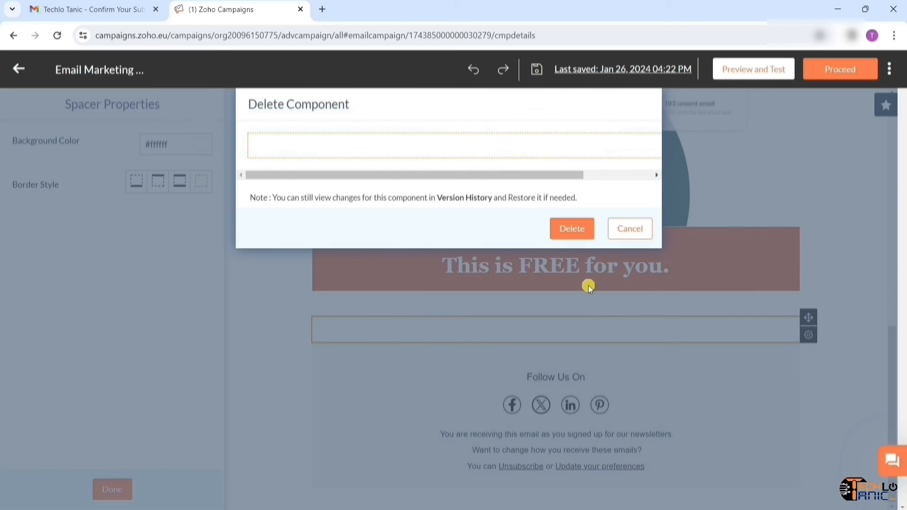
pyautogui.click(581, 229)
pyautogui.click(467, 418)
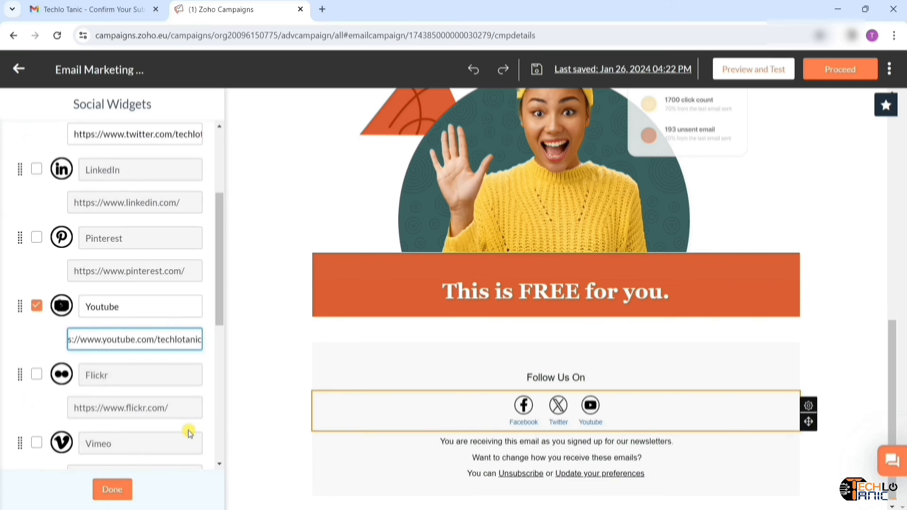
# - Confirm the Facebook, Twitter and YouTube social links and close the Social Widgets settings
pyautogui.scroll(-2, 186, 430)
pyautogui.scroll(6, 186, 429)
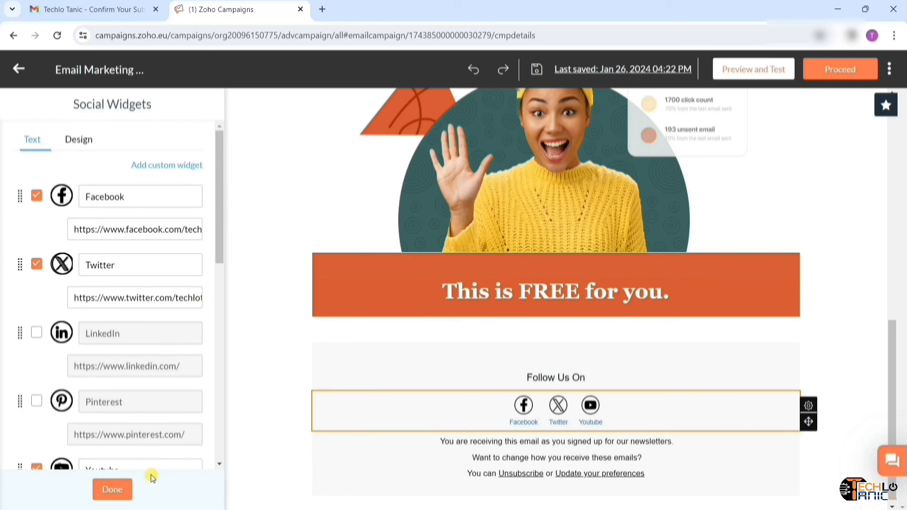
pyautogui.click(111, 490)
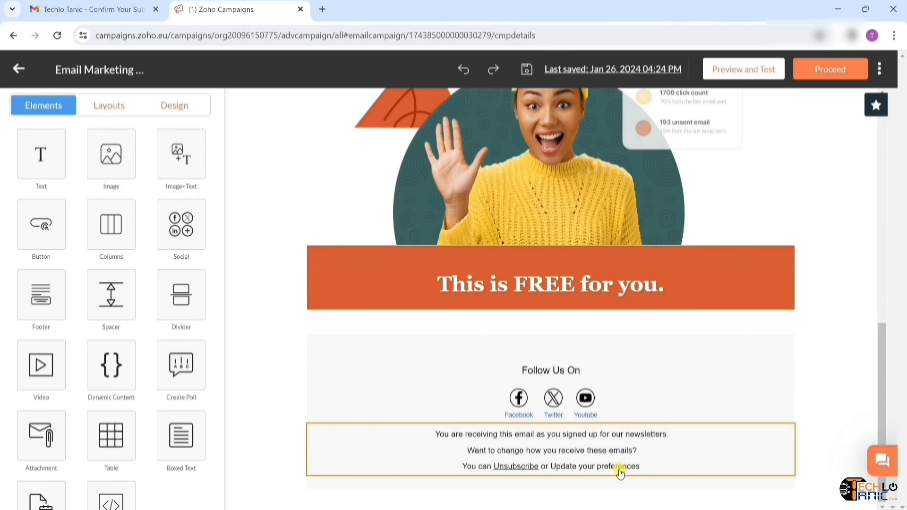
pyautogui.scroll(10, 680, 316)
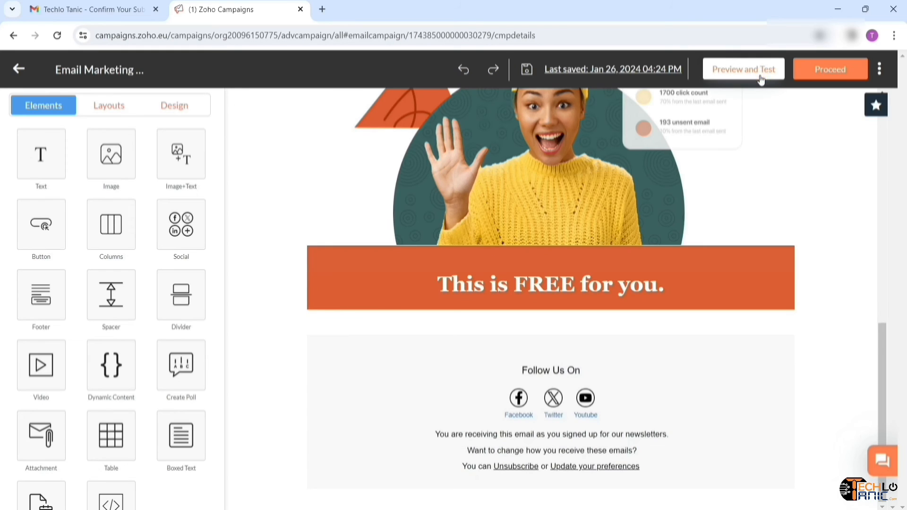
pyautogui.click(760, 71)
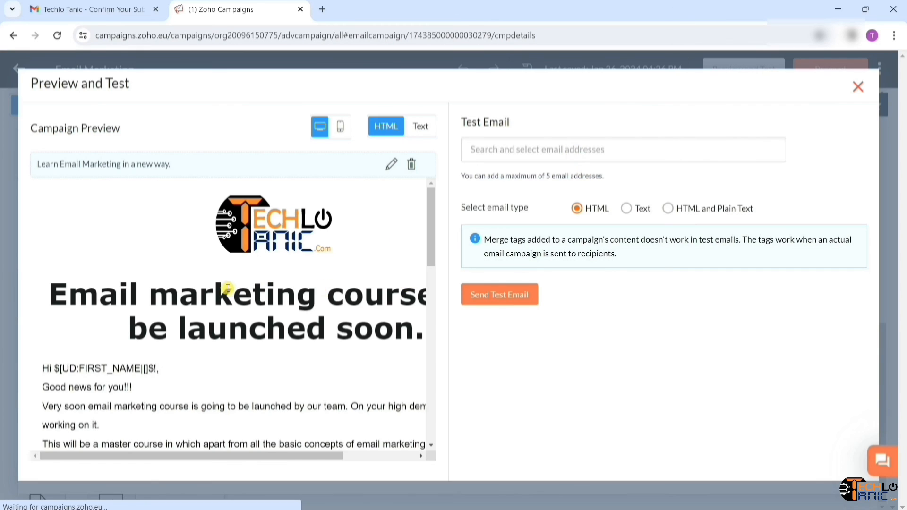
pyautogui.scroll(-10, 227, 288)
pyautogui.hscroll(2, 226, 288)
pyautogui.scroll(10, 227, 287)
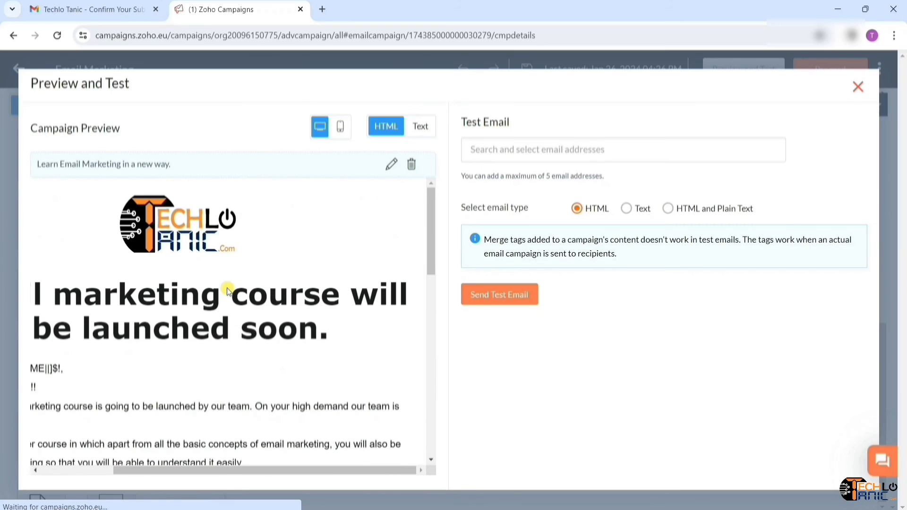
pyautogui.click(340, 126)
pyautogui.scroll(-5, 279, 291)
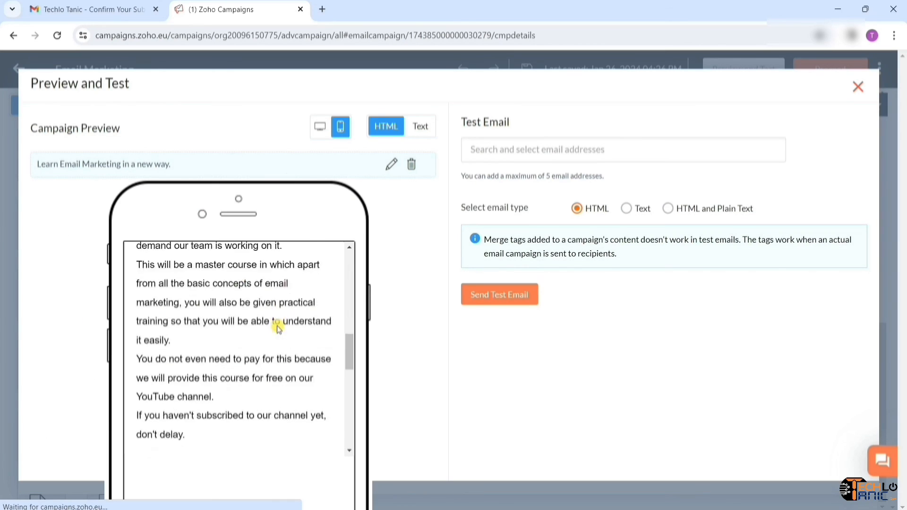
pyautogui.scroll(-3, 278, 328)
pyautogui.scroll(10, 278, 328)
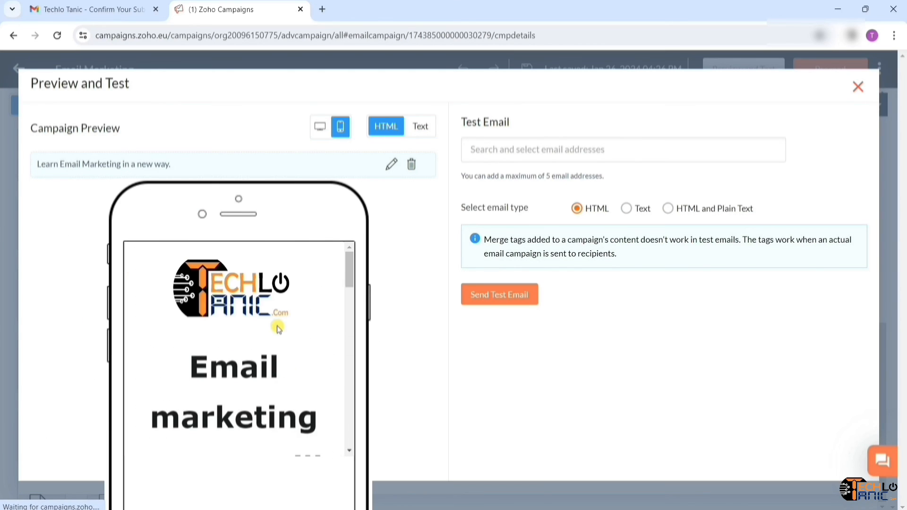
pyautogui.click(858, 87)
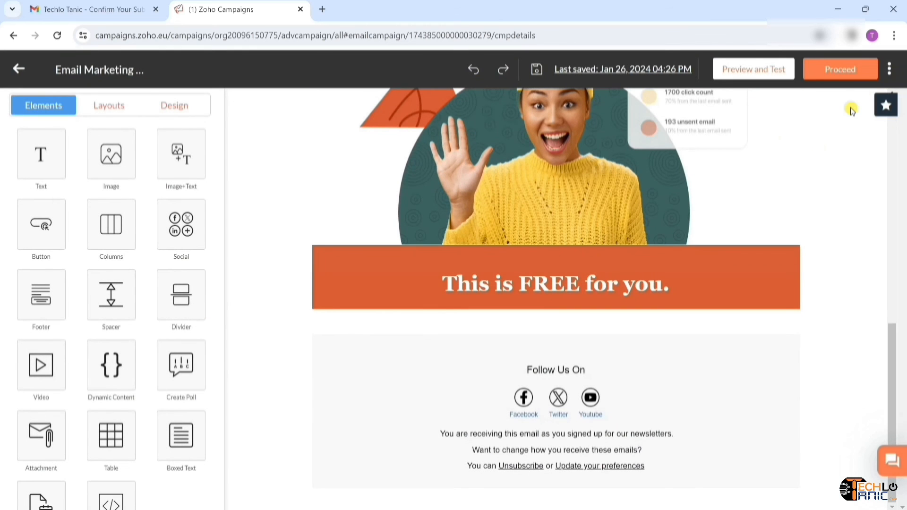
pyautogui.scroll(10, 851, 110)
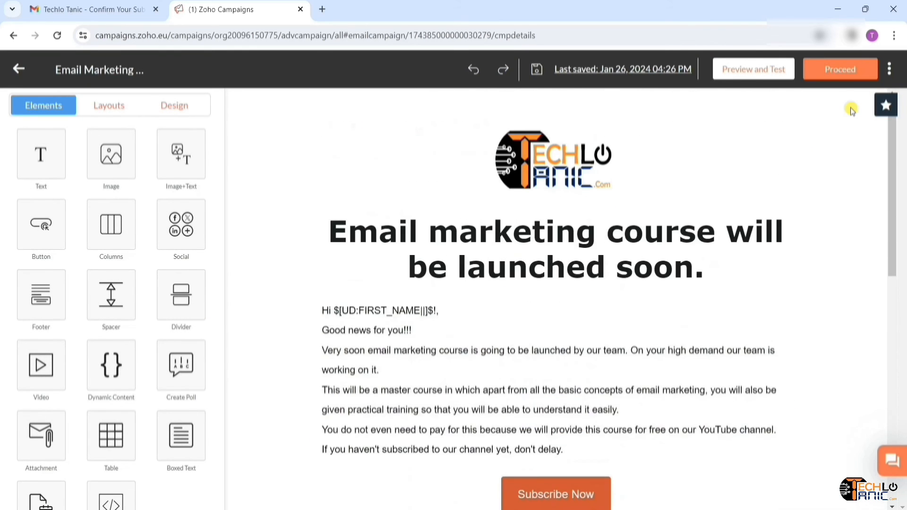
pyautogui.scroll(-5, 802, 211)
pyautogui.scroll(4, 803, 211)
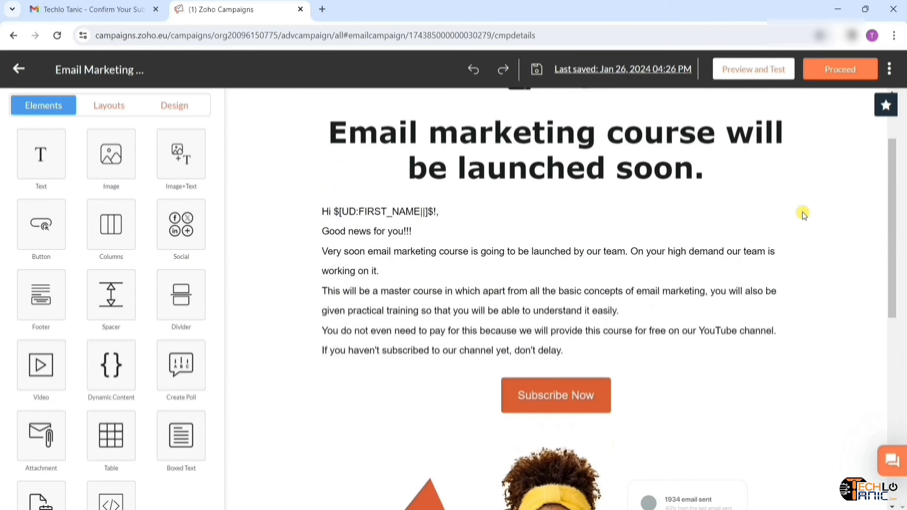
# - Send the campaign through Review and launch, confirming review before immediate sending
pyautogui.click(844, 83)
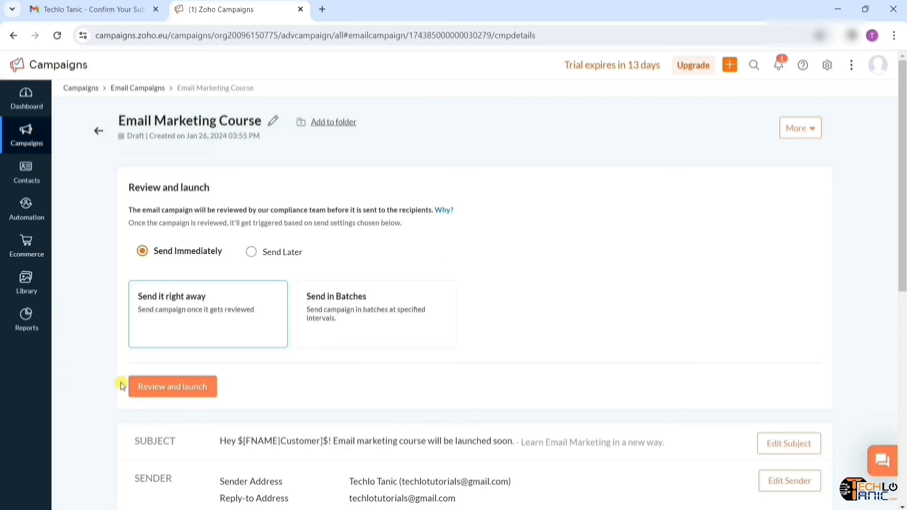
pyautogui.scroll(-9, 263, 413)
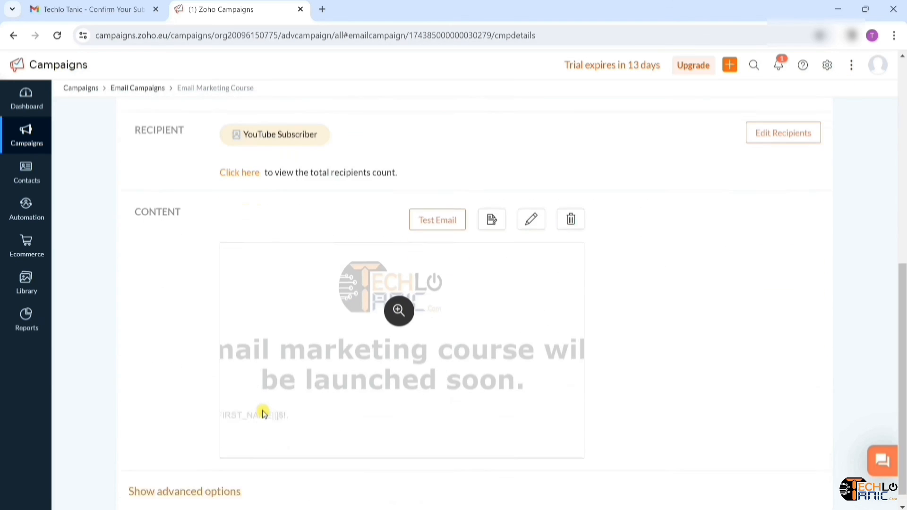
pyautogui.scroll(9, 263, 414)
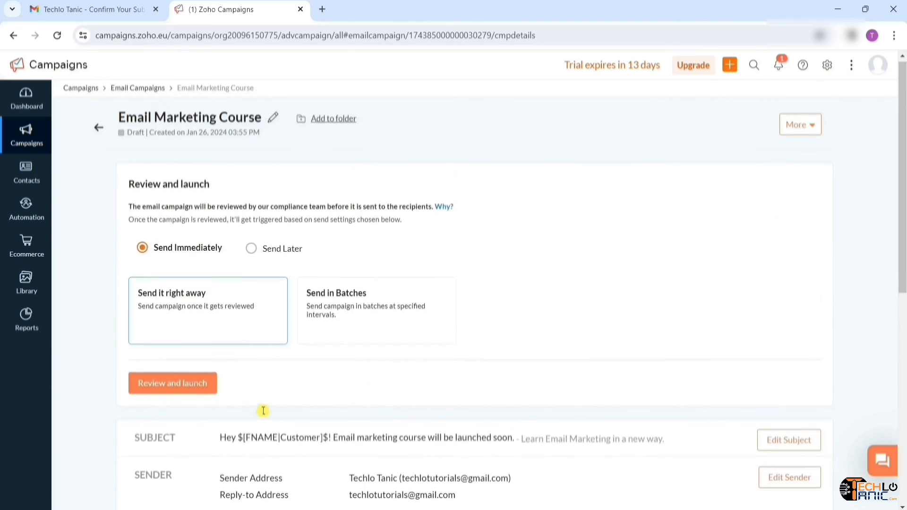
pyautogui.click(183, 395)
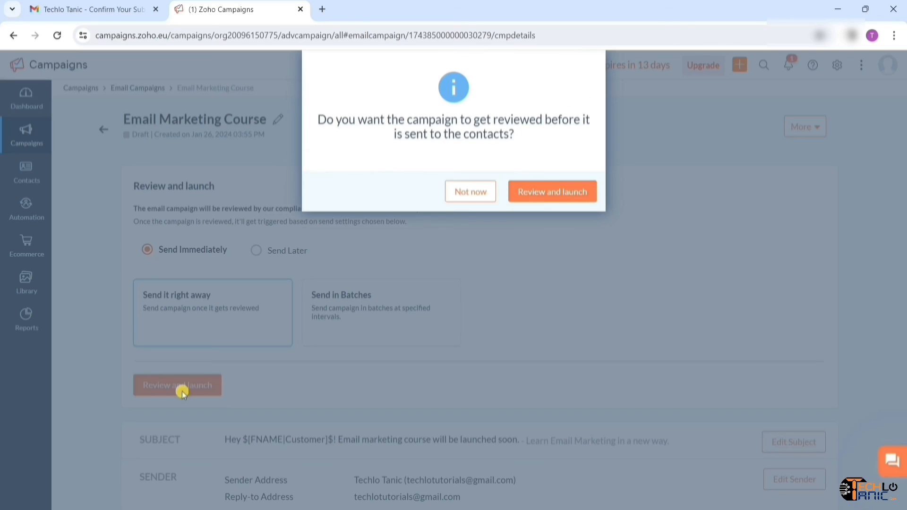
pyautogui.click(549, 198)
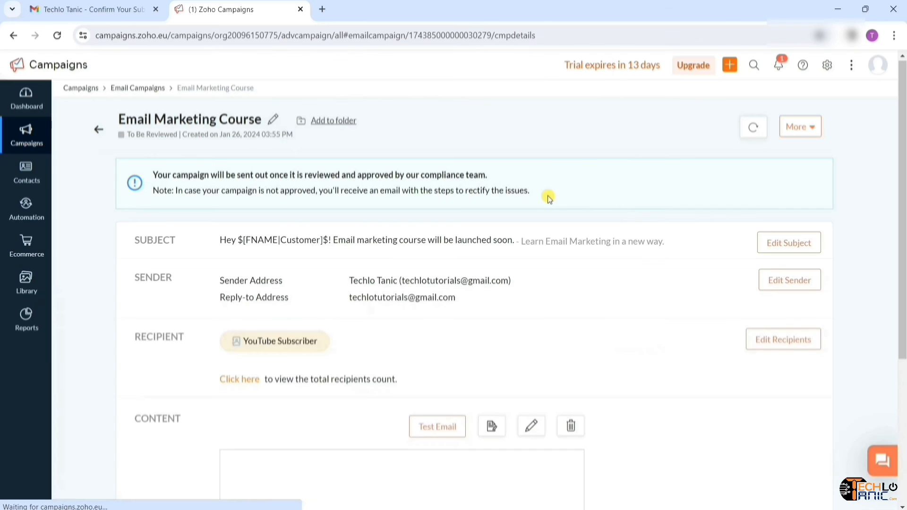
pyautogui.scroll(-5, 627, 287)
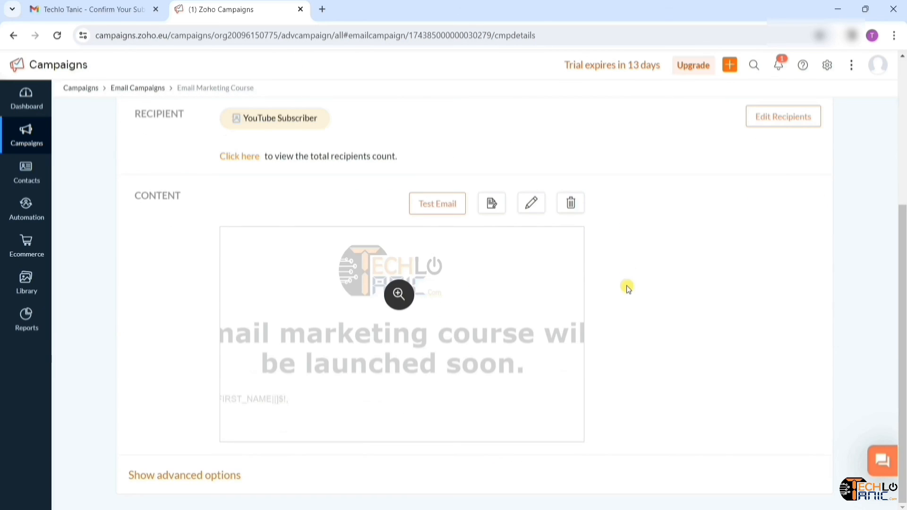
pyautogui.scroll(5, 521, 298)
pyautogui.scroll(-5, 521, 297)
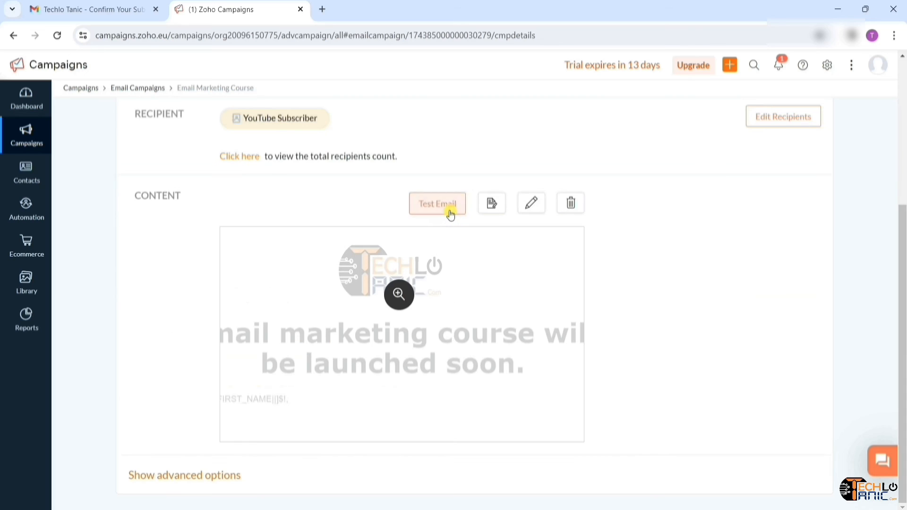
# - Send a test copy of the Email Marketing Course email to the account's own Gmail address
pyautogui.click(450, 211)
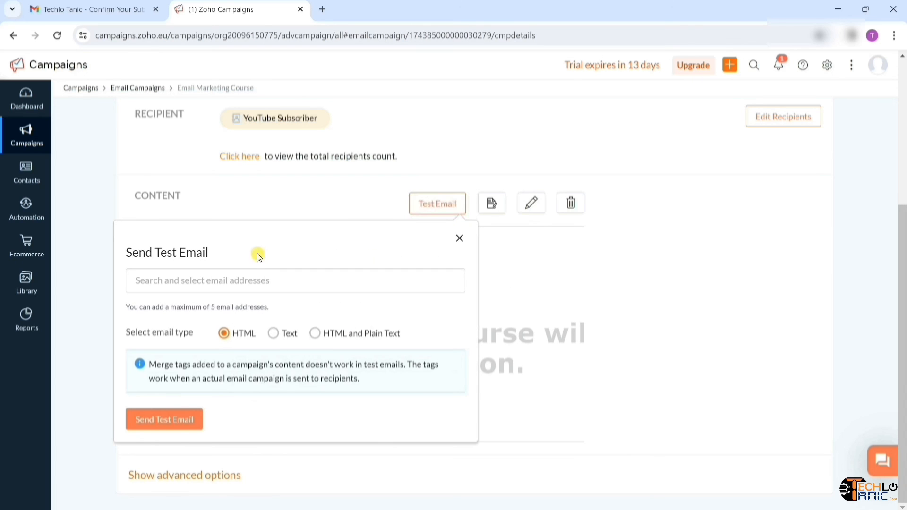
pyautogui.click(229, 284)
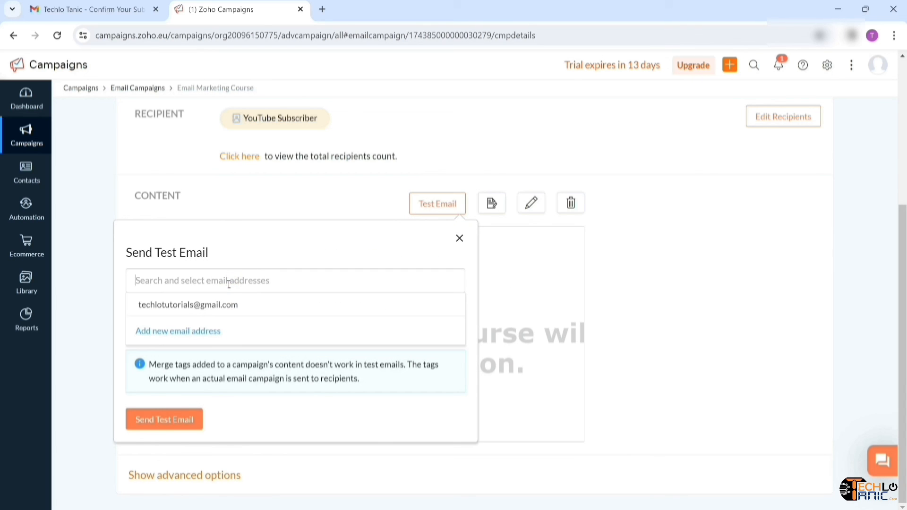
pyautogui.click(217, 308)
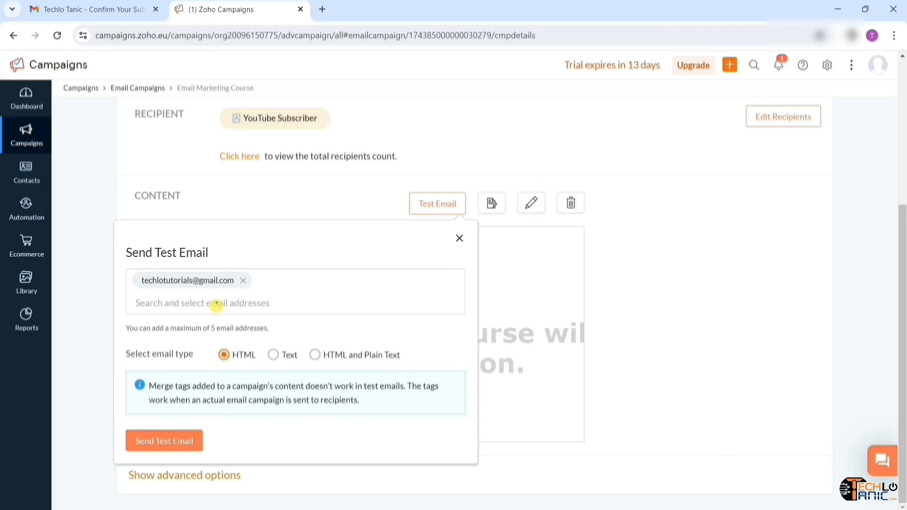
pyautogui.click(178, 446)
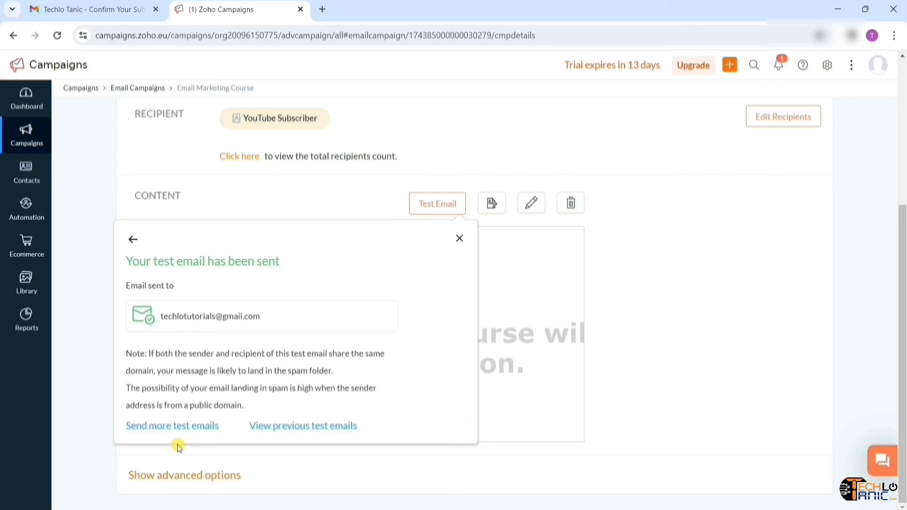
pyautogui.click(460, 240)
pyautogui.click(459, 242)
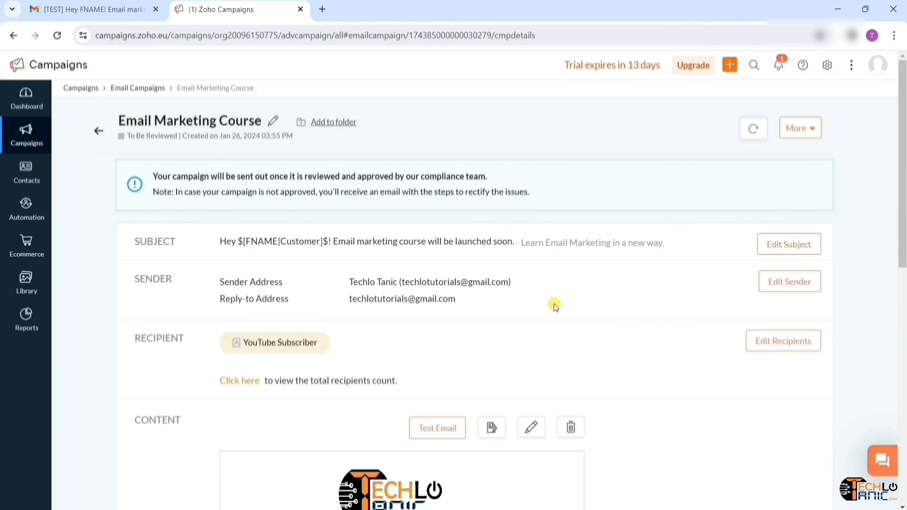
pyautogui.scroll(-10, 428, 270)
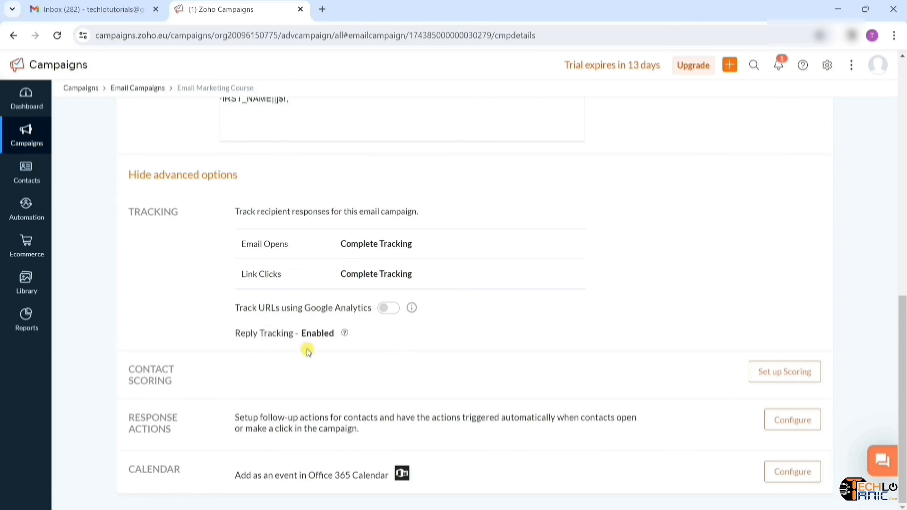
pyautogui.scroll(10, 399, 360)
# - Open the Email Marketing Course report from Email Campaigns and review its 4 delivered, 1 opened summary
pyautogui.moveTo(28, 140)
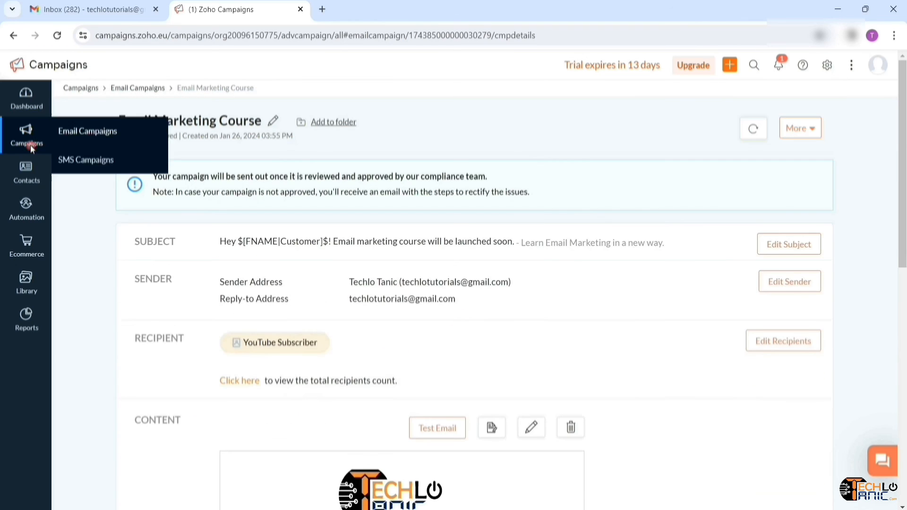
pyautogui.click(100, 137)
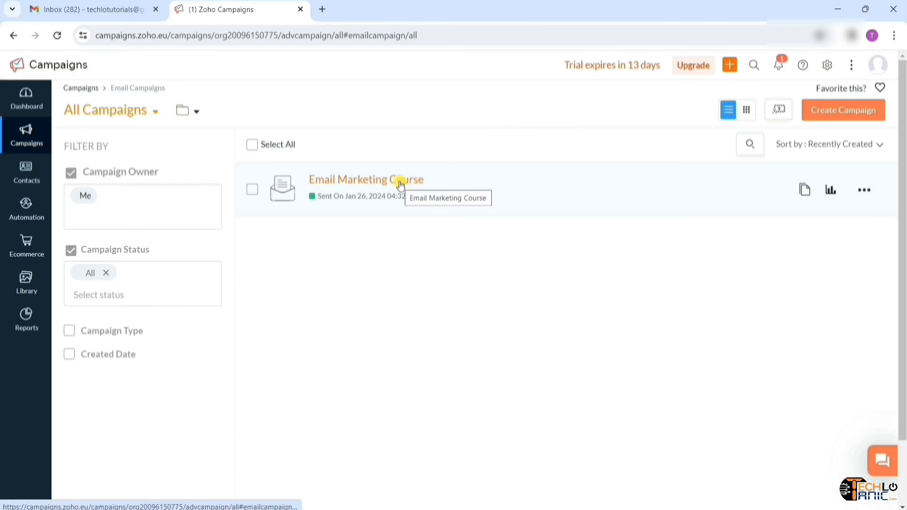
pyautogui.click(376, 184)
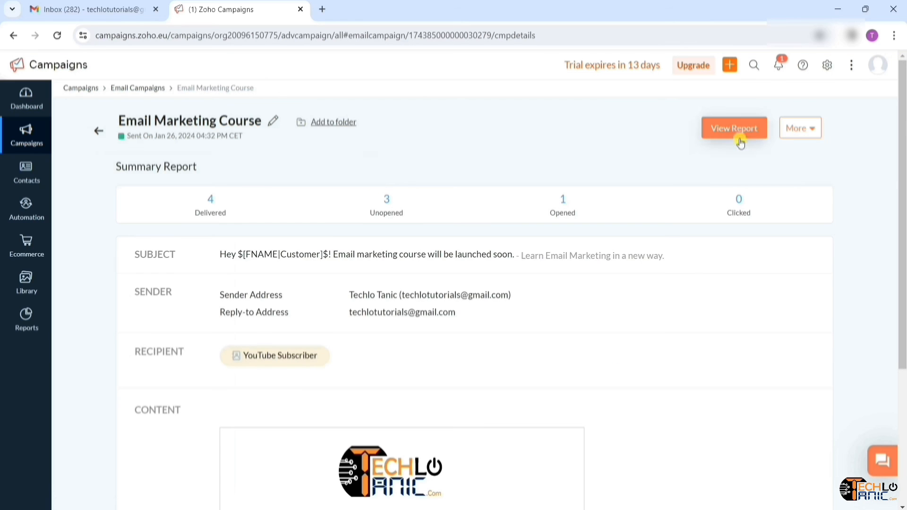
pyautogui.click(740, 141)
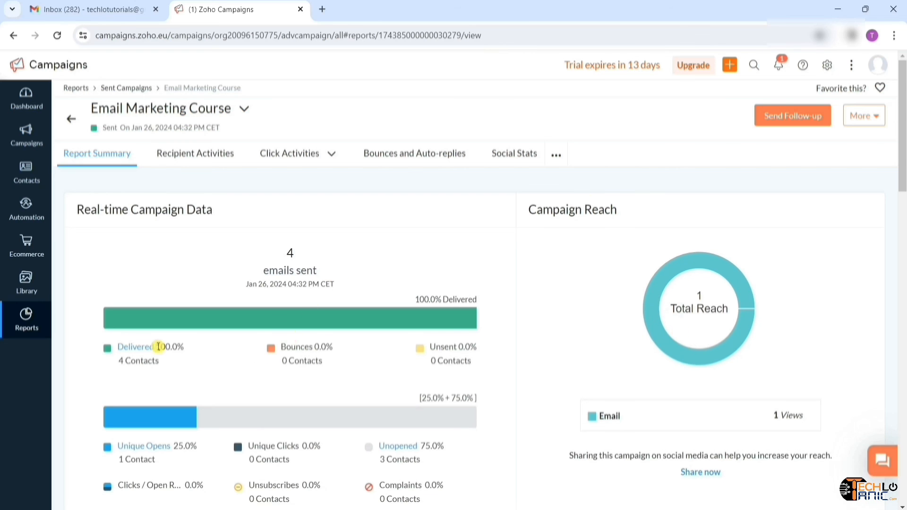
pyautogui.scroll(-3, 360, 378)
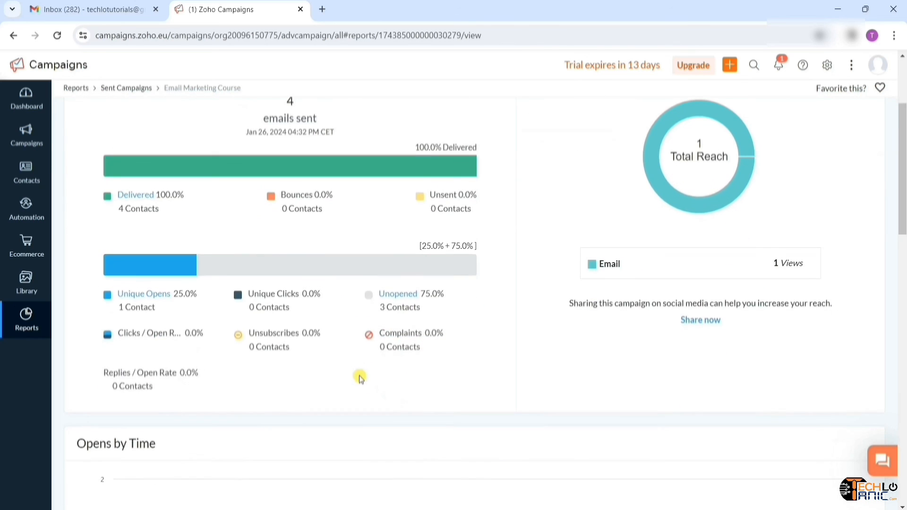
pyautogui.scroll(-9, 447, 379)
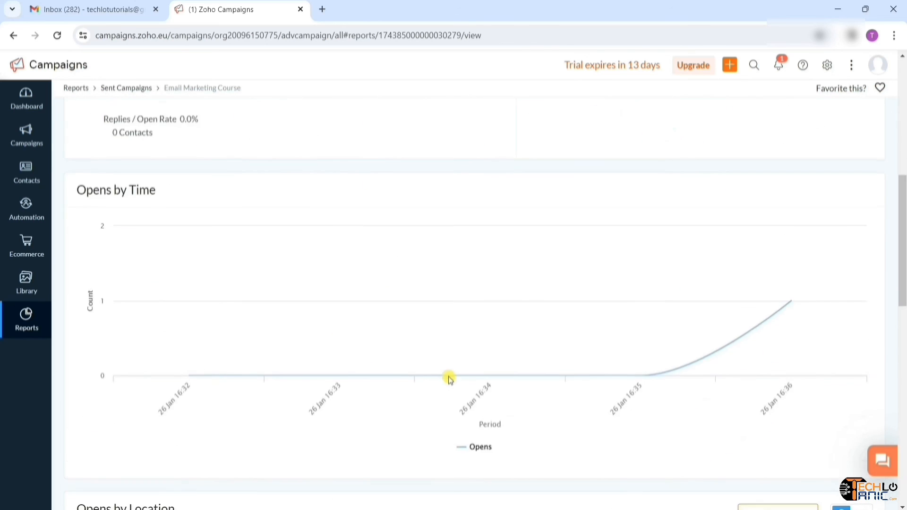
pyautogui.scroll(4, 449, 376)
pyautogui.scroll(-12, 449, 376)
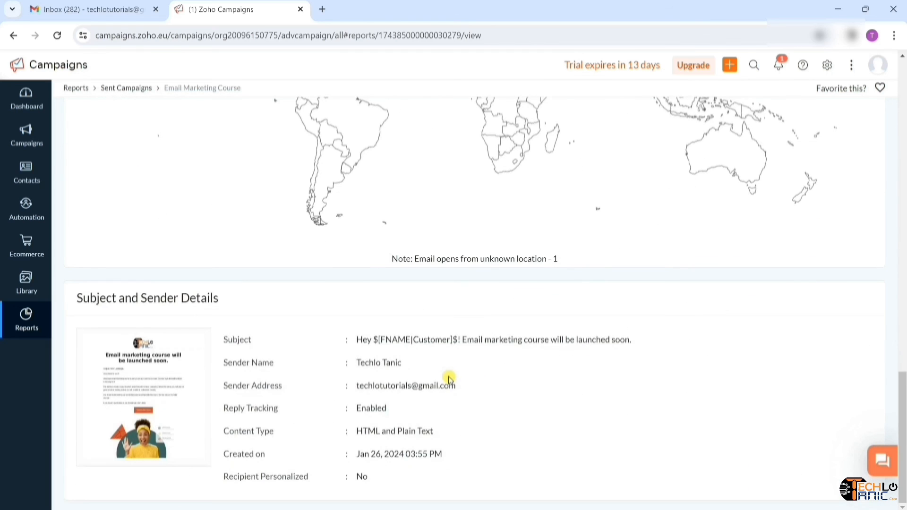
pyautogui.scroll(9, 556, 305)
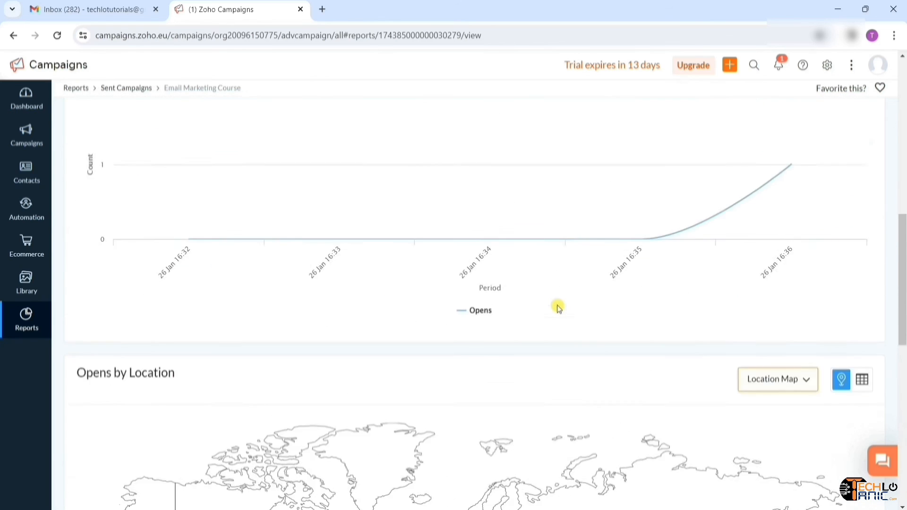
pyautogui.scroll(10, 558, 308)
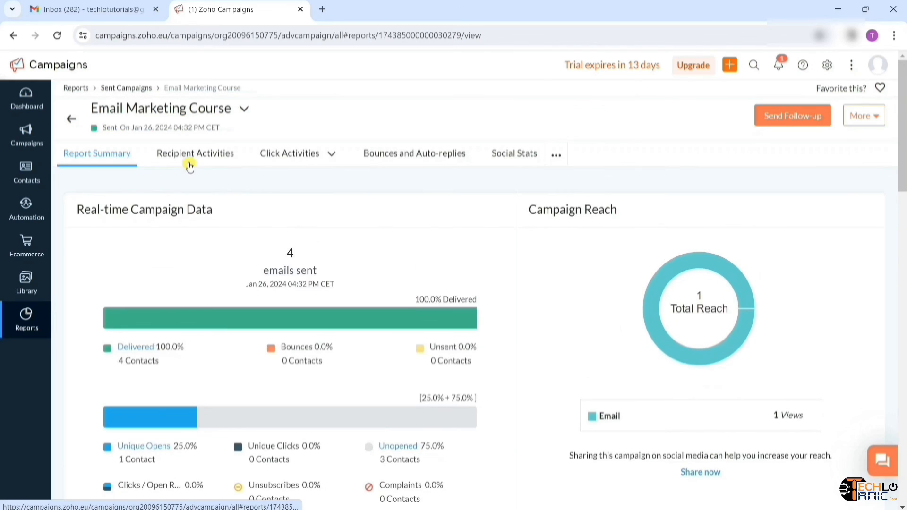
# - Show the report's Recipient Activities list with 4 sent, 4 delivered and 1 opened
pyautogui.click(189, 160)
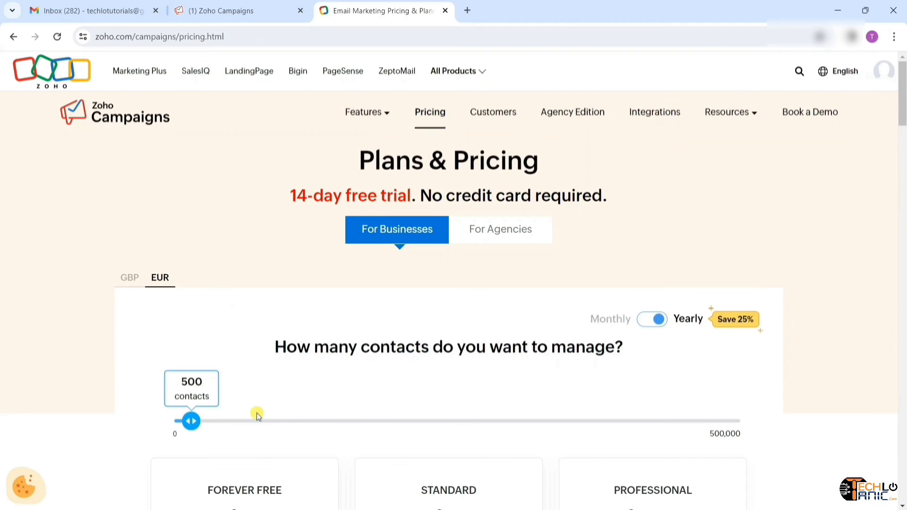
pyautogui.scroll(-2, 257, 412)
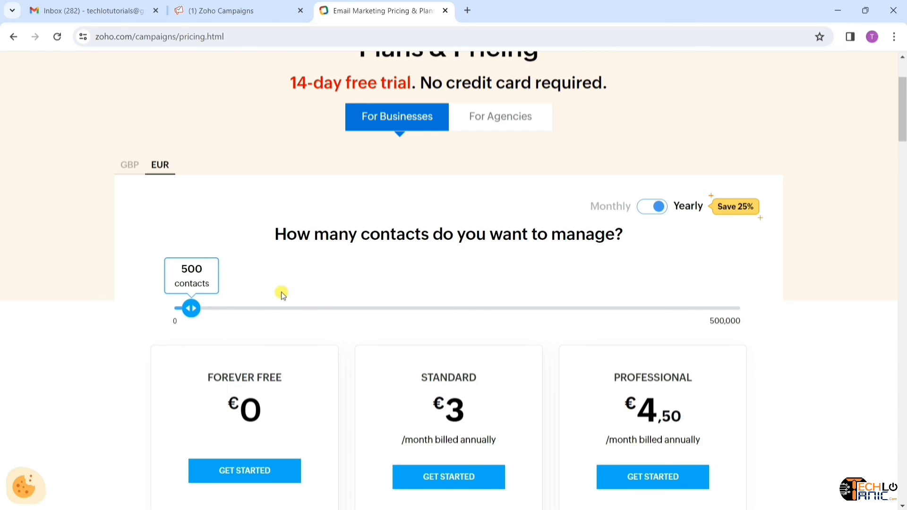
# - Review the plan prices and set the contacts slider to 500 contacts
pyautogui.scroll(-1, 318, 308)
pyautogui.scroll(-3, 320, 355)
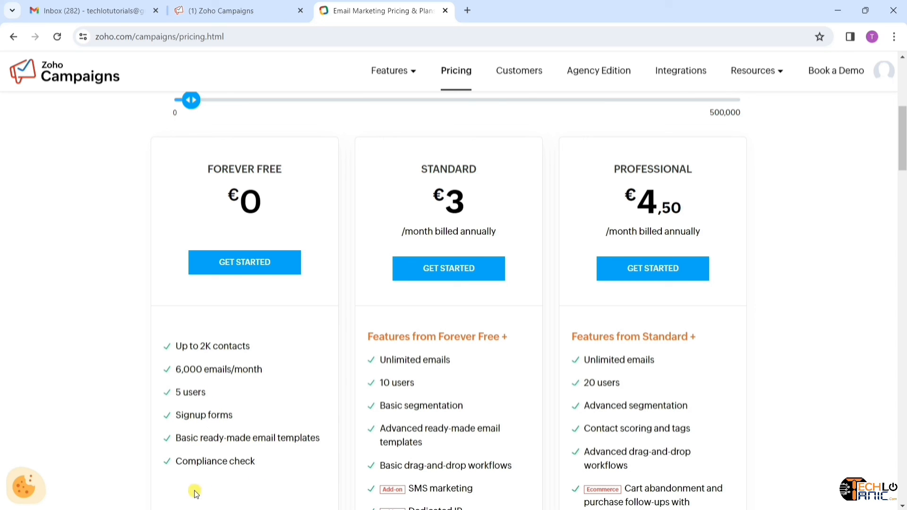
pyautogui.scroll(-2, 283, 404)
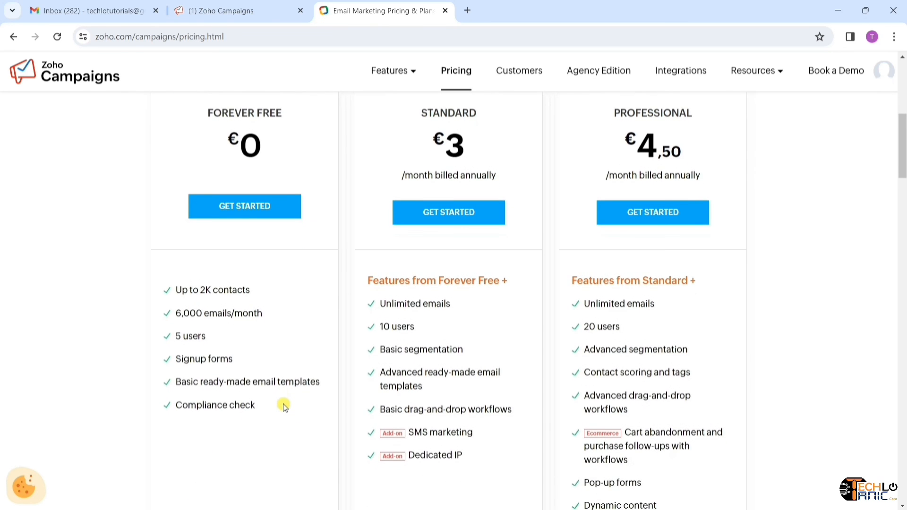
pyautogui.scroll(3, 284, 407)
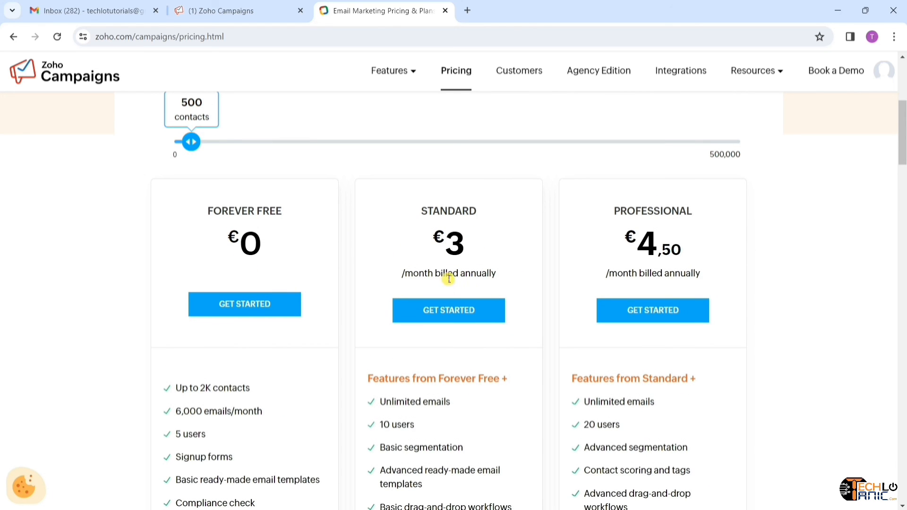
pyautogui.scroll(-4, 688, 304)
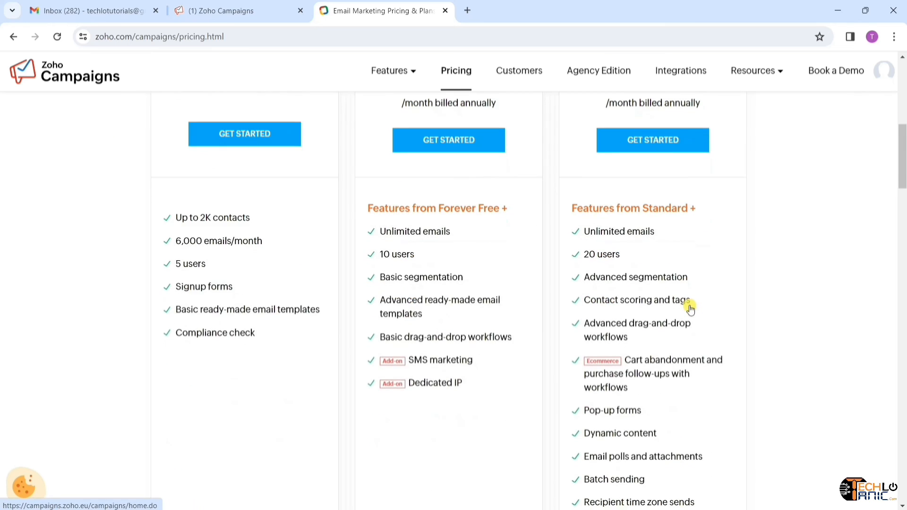
pyautogui.scroll(7, 689, 305)
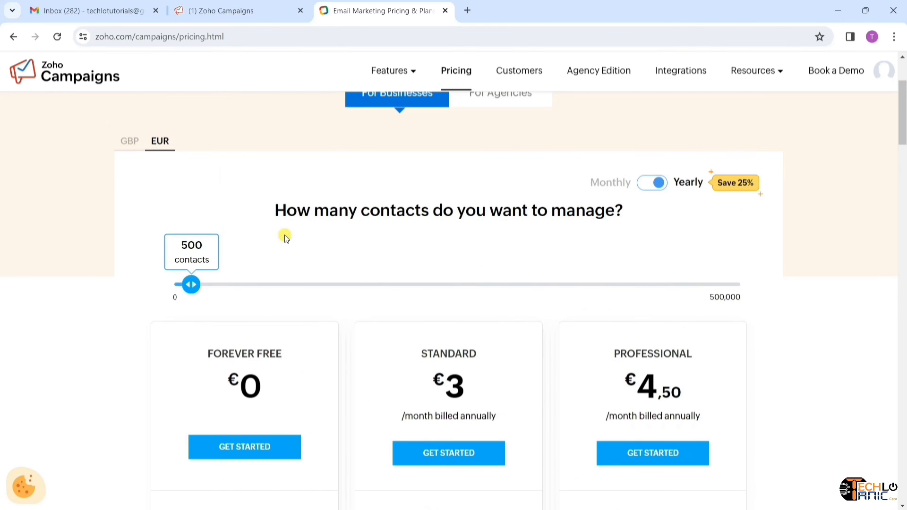
pyautogui.moveTo(190, 284); pyautogui.dragTo(145, 315)
pyautogui.scroll(2, 489, 240)
# - Compare monthly and yearly prices, keep yearly billing, and open the complete Plan Comparison
pyautogui.click(655, 258)
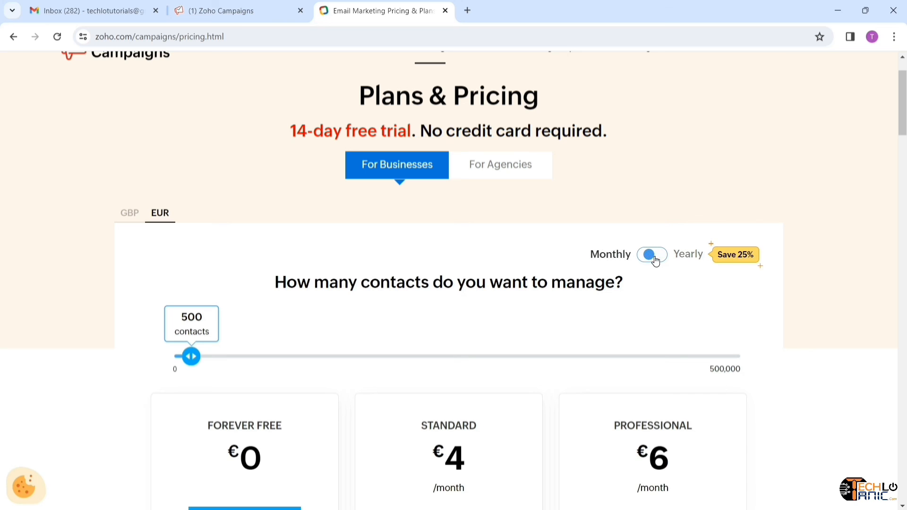
pyautogui.click(654, 257)
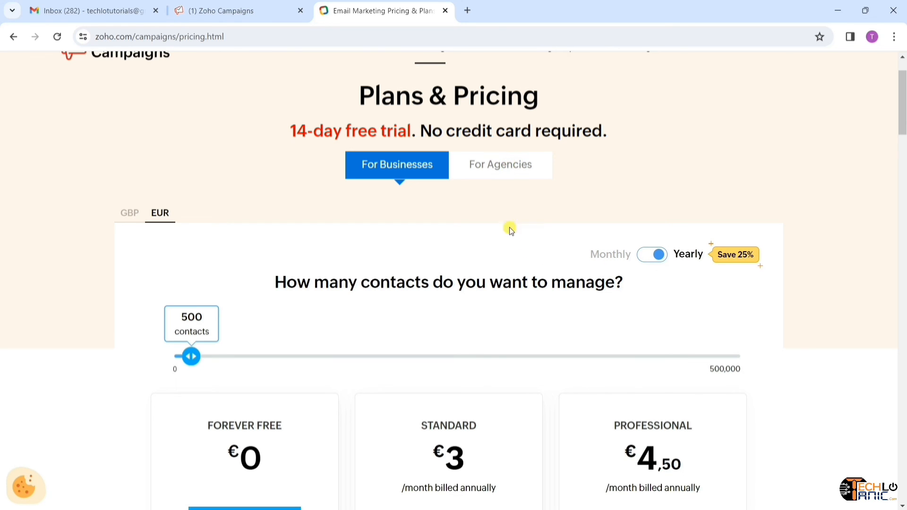
pyautogui.scroll(-8, 493, 309)
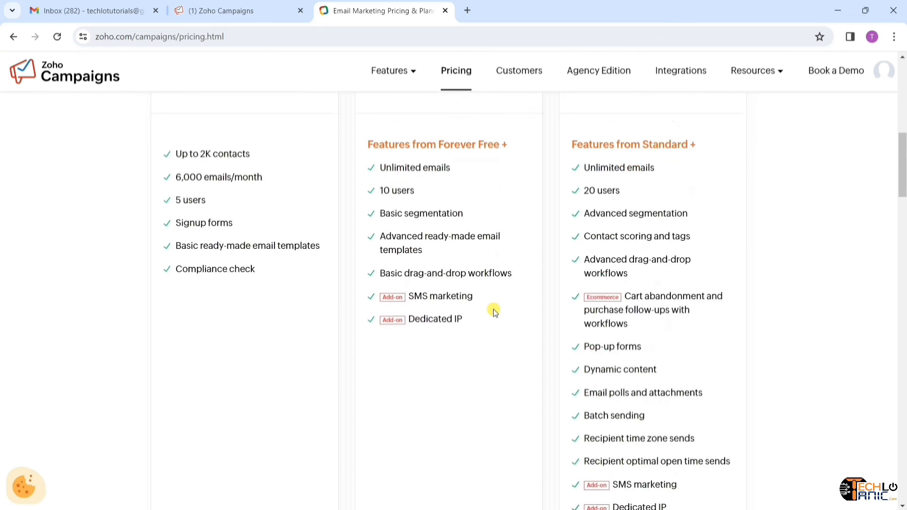
pyautogui.scroll(-6, 493, 312)
pyautogui.click(448, 294)
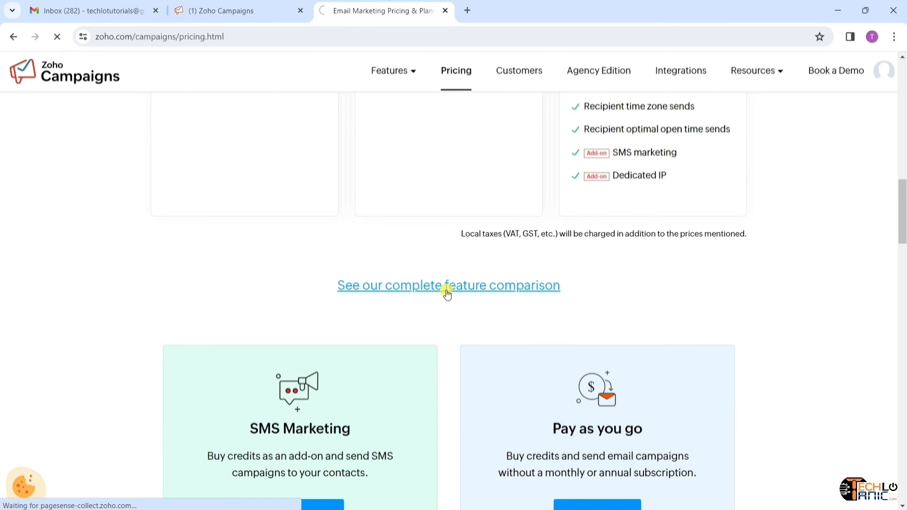